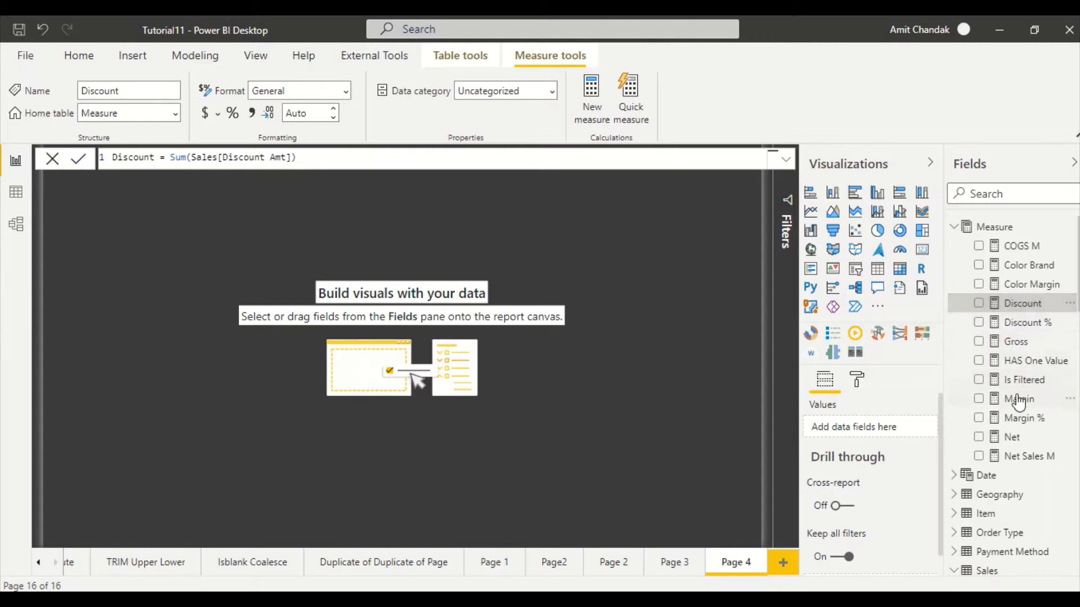
Step: Create a table visual on Page 4 listing Brand from the Item table
scroll(1019, 393, "down", 5)
scroll(1019, 393, "up", 2)
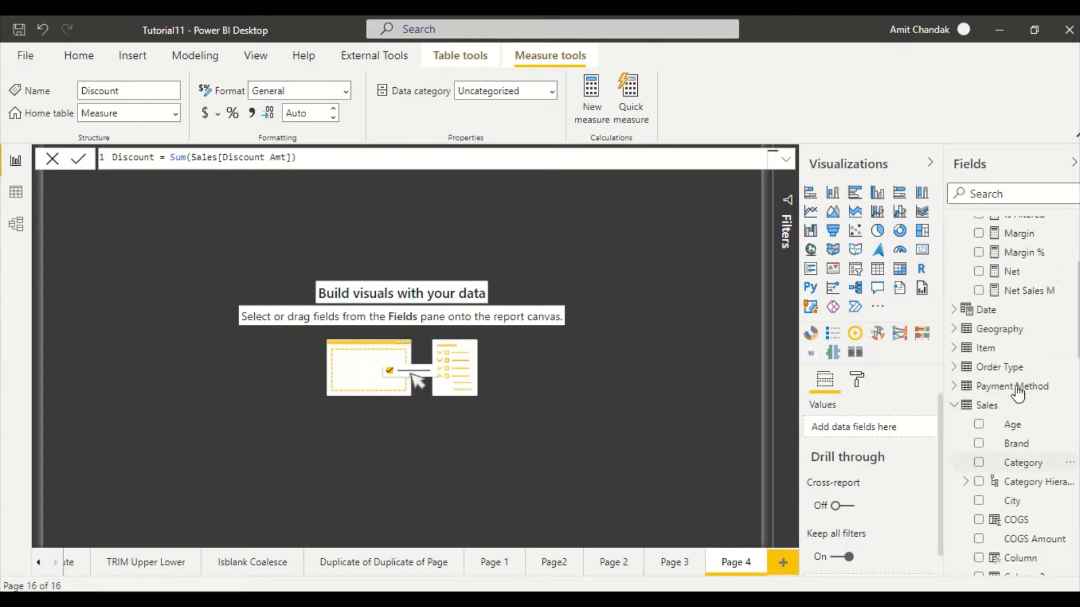
left_click(958, 414)
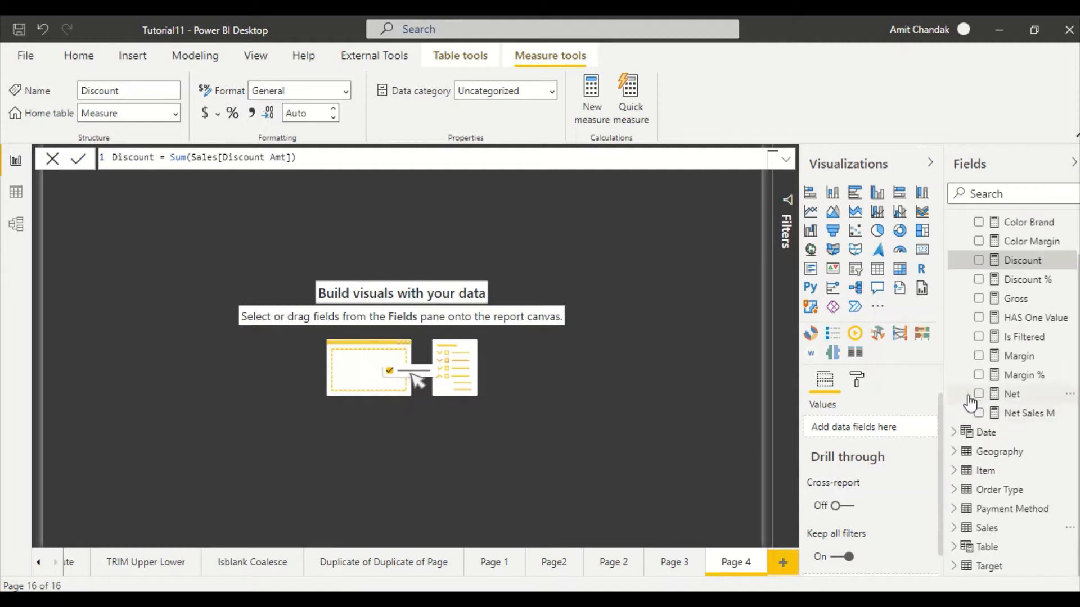
left_click(963, 471)
left_click(963, 471)
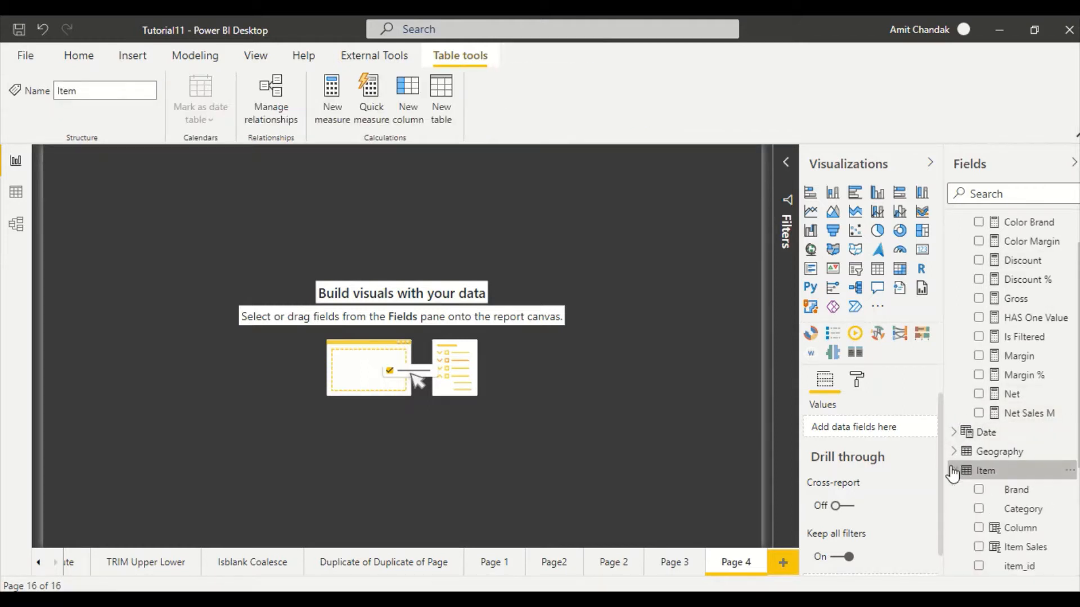
scroll(1015, 455, "down", 2)
left_click_drag(1016, 411, 144, 248)
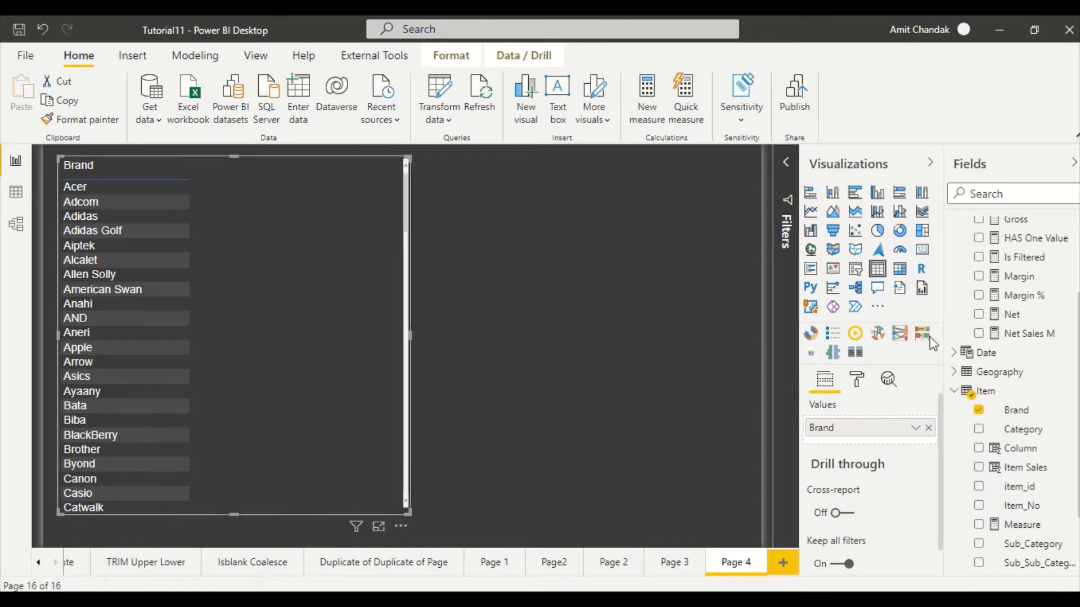
Step: Add the Net, Gross and Discount measures to the brand table and resize the visual to fit all four columns
left_click_drag(1025, 314, 295, 235)
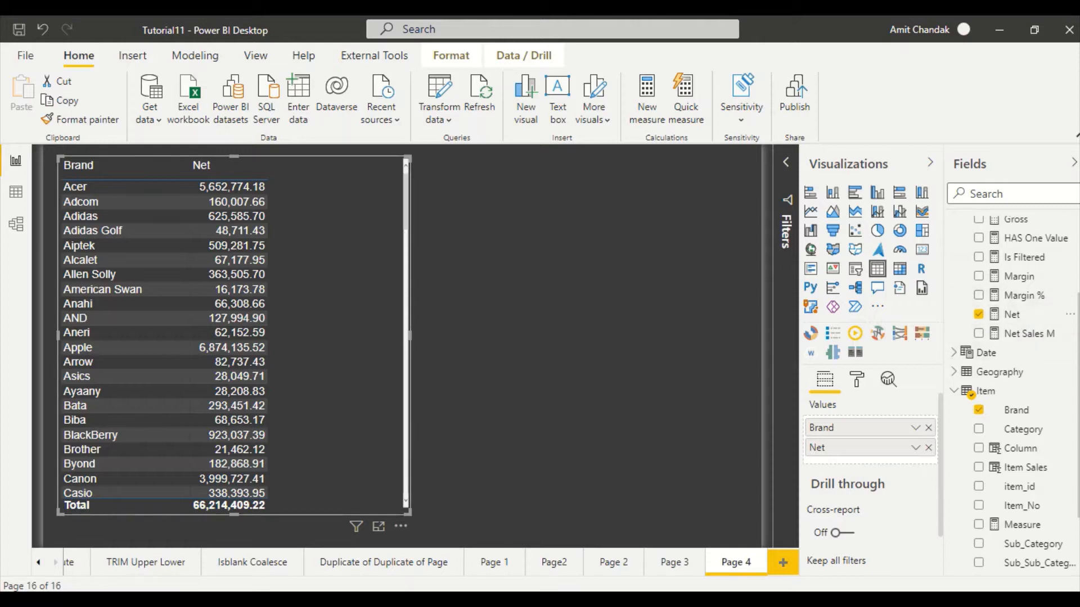
left_click_drag(1021, 226, 372, 242)
scroll(1046, 293, "up", 2)
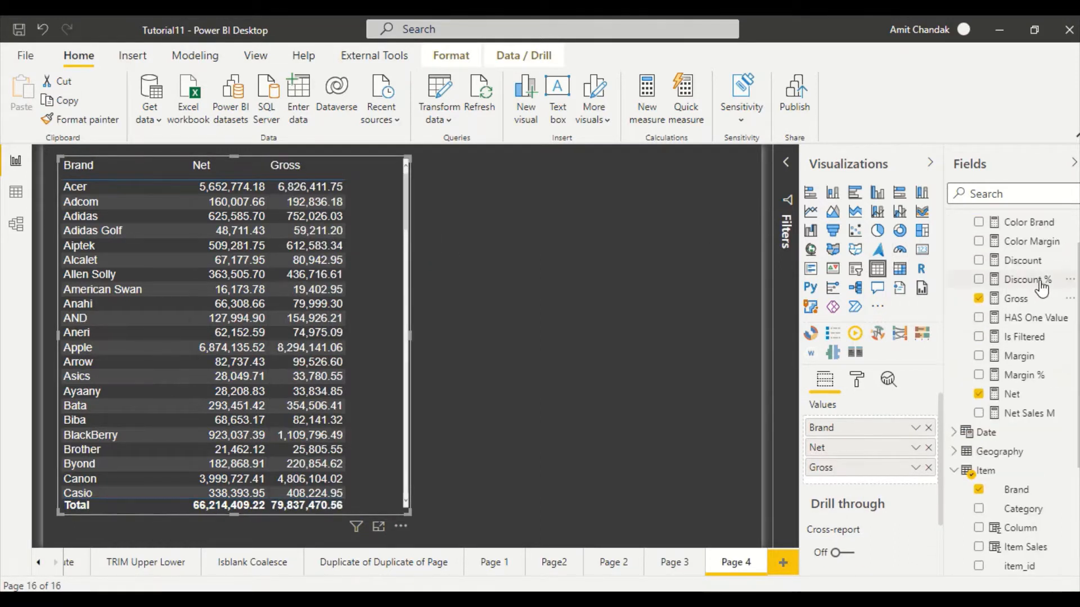
left_click_drag(1029, 267, 376, 253)
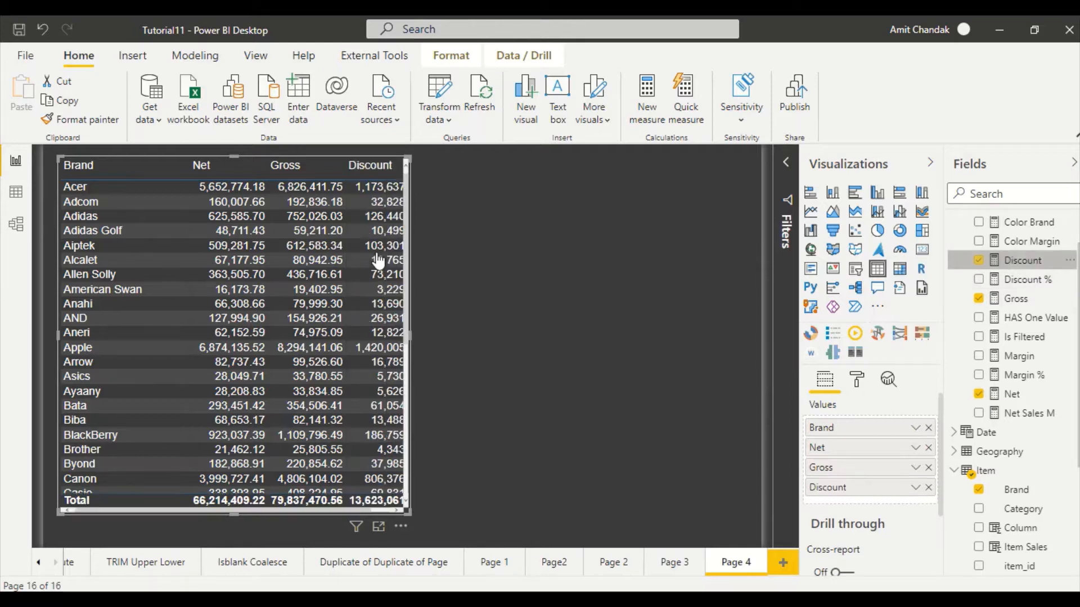
left_click_drag(402, 511, 521, 534)
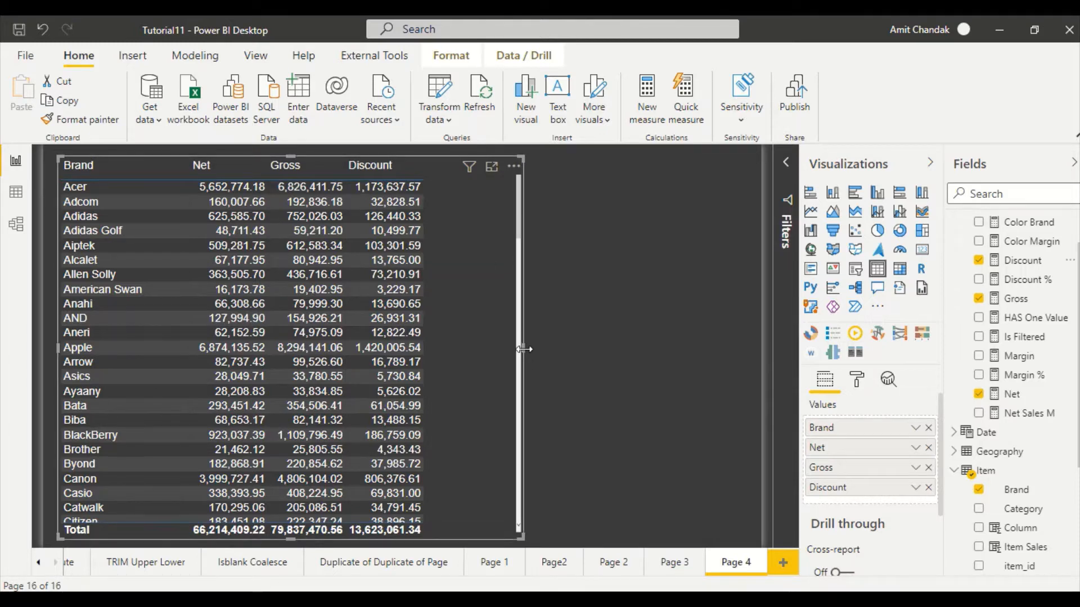
left_click_drag(523, 348, 486, 351)
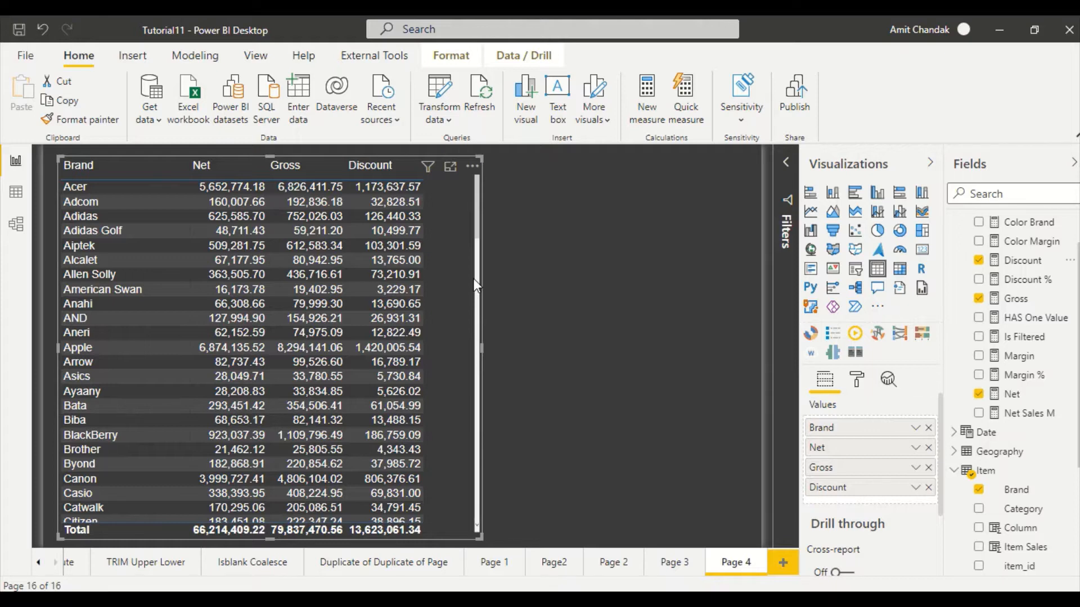
left_click(196, 56)
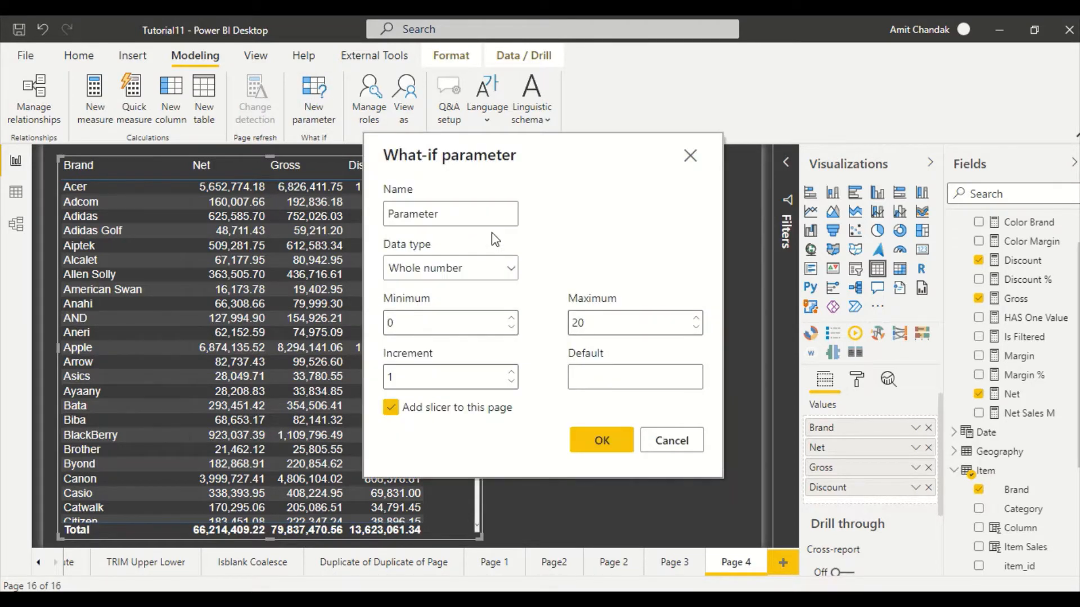
left_click(512, 268)
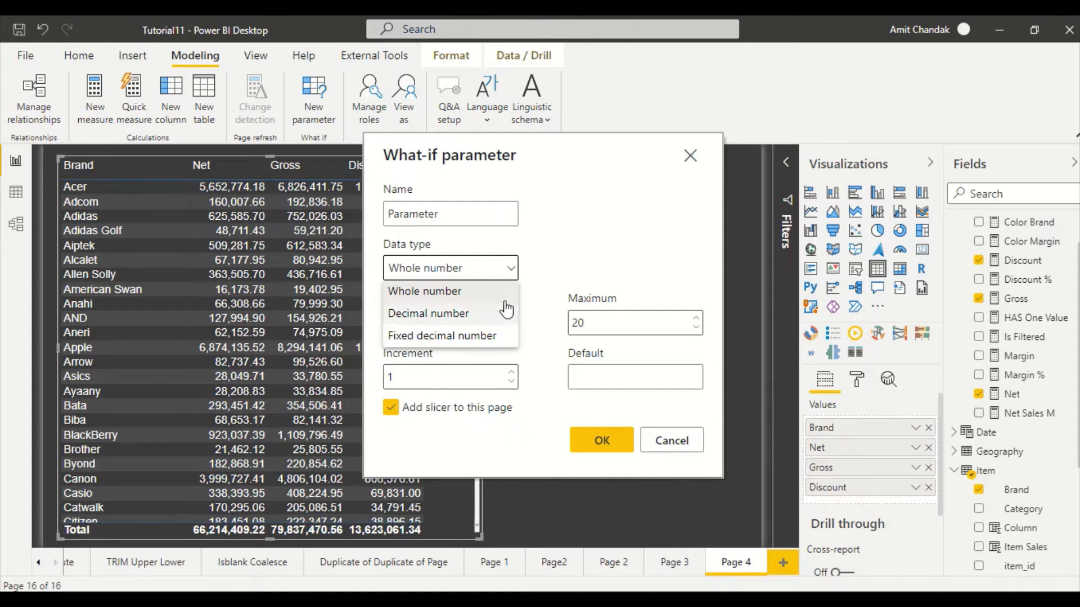
left_click(689, 159)
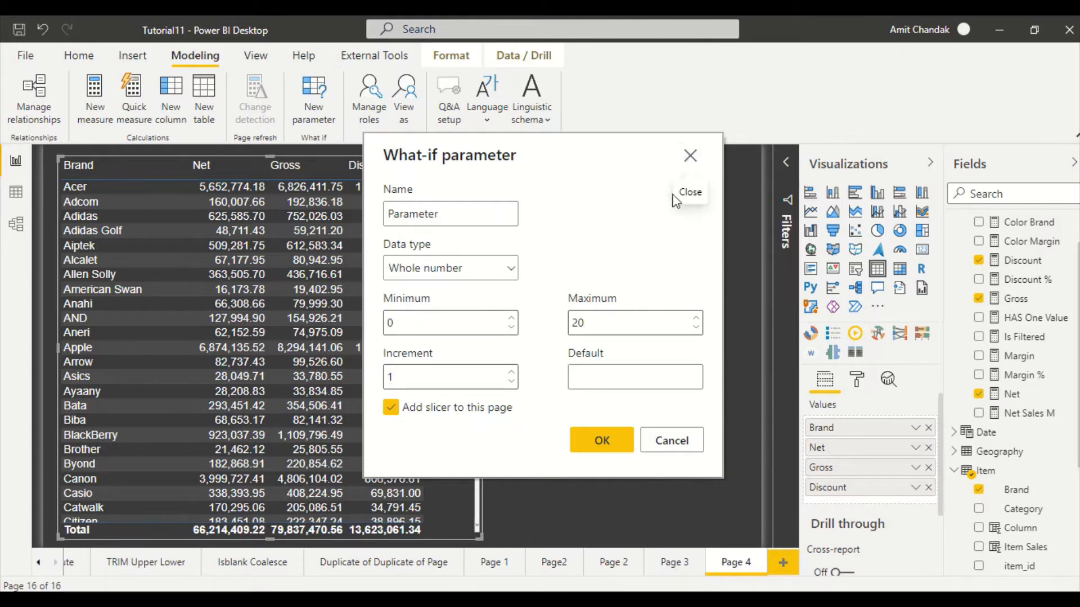
left_click(690, 158)
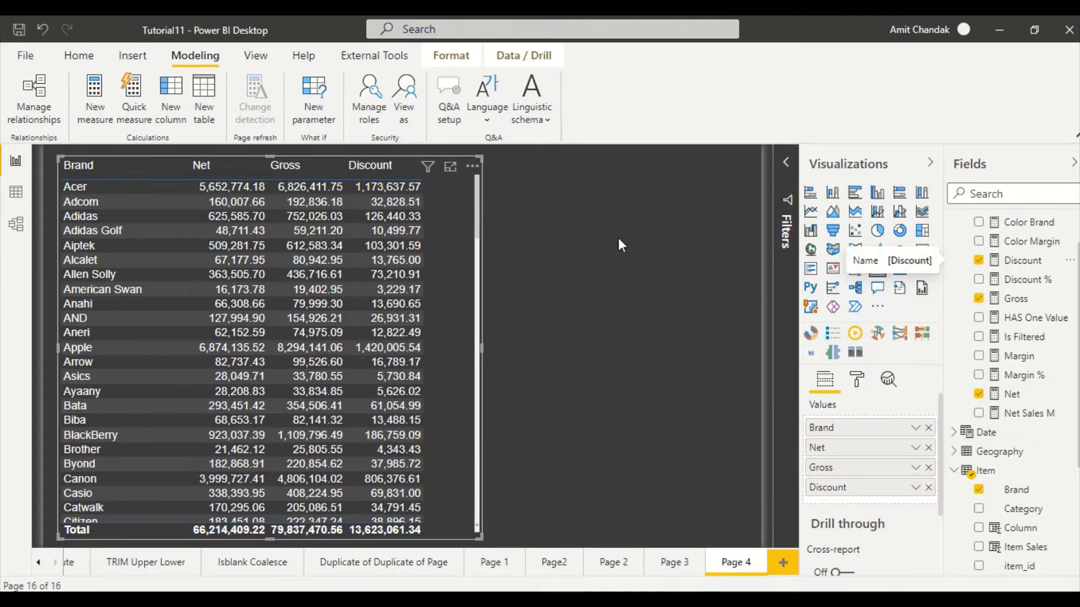
left_click(216, 123)
key("Escape")
Step: Start a manually entered data table and name its first column Measure Slicer
left_click(77, 56)
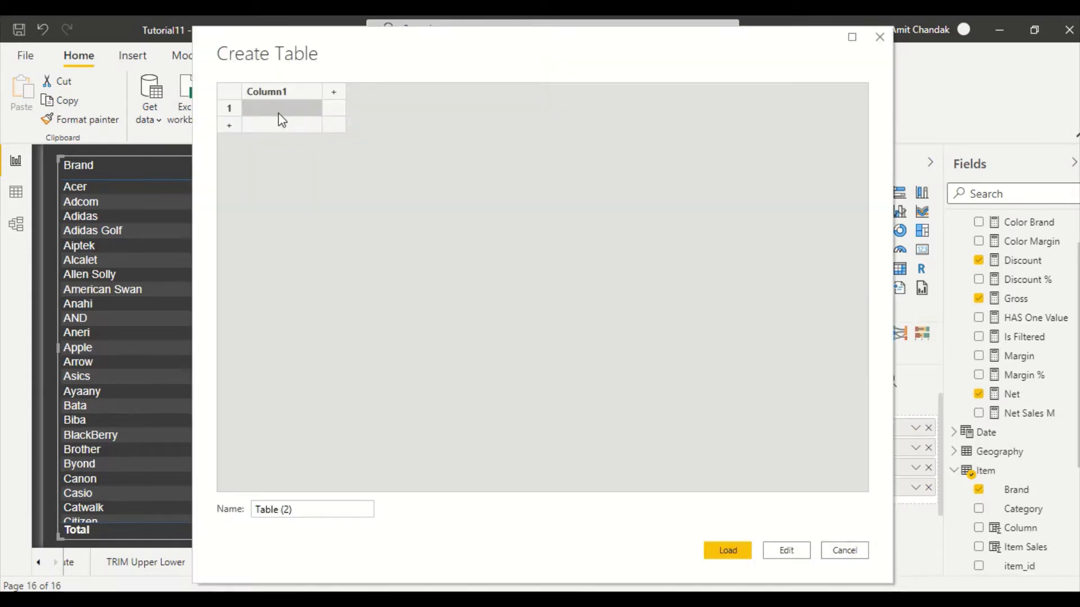
double_click(276, 92)
double_click(276, 93)
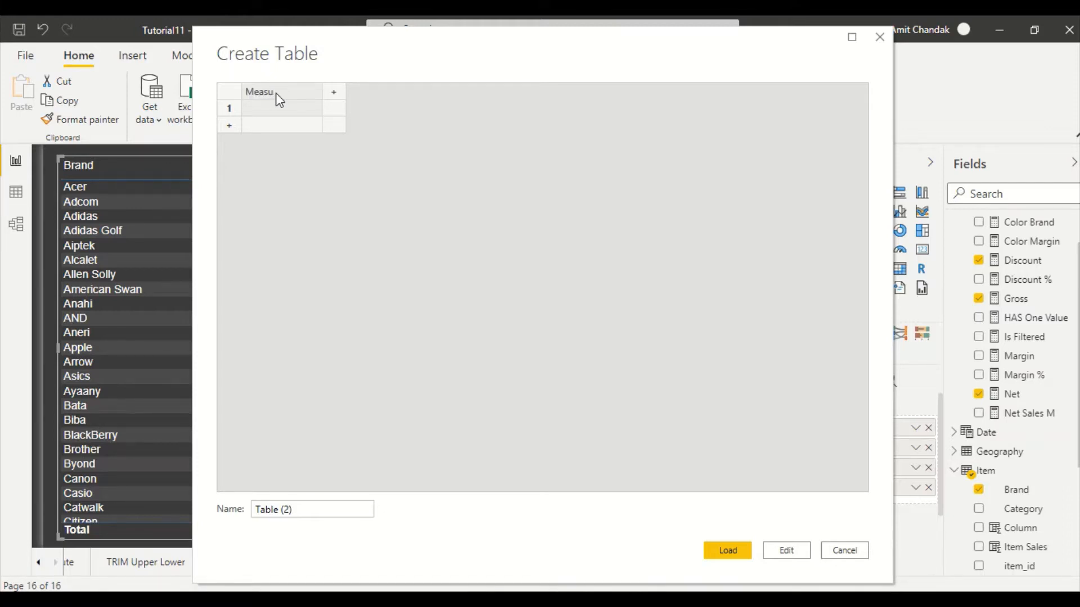
type("Measure Slicer")
left_click(298, 104)
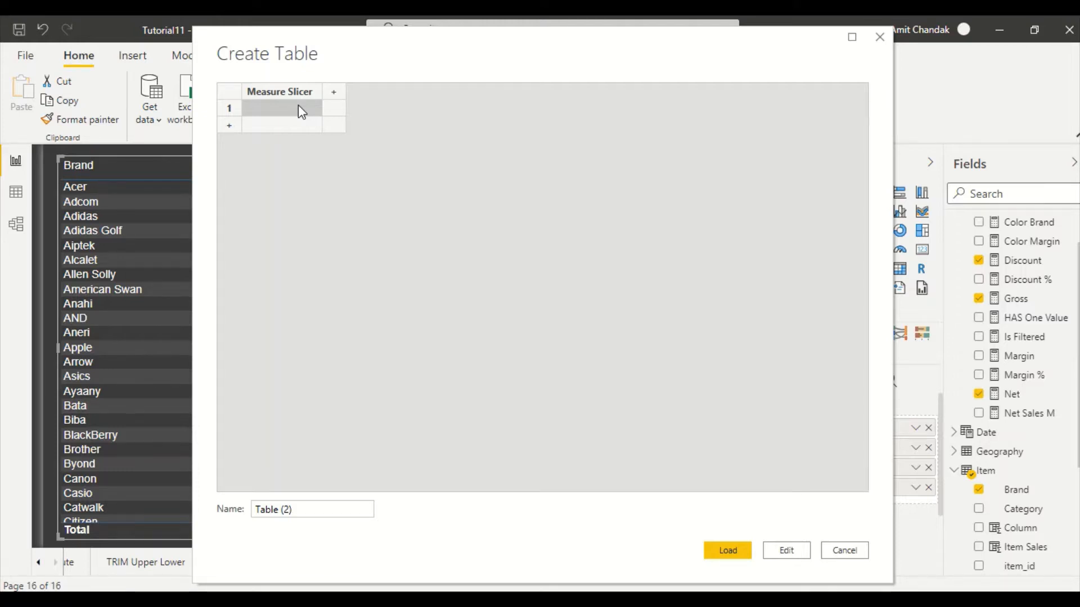
Step: Add a second column to the new table and name it Measure Desc
left_click(334, 92)
double_click(368, 97)
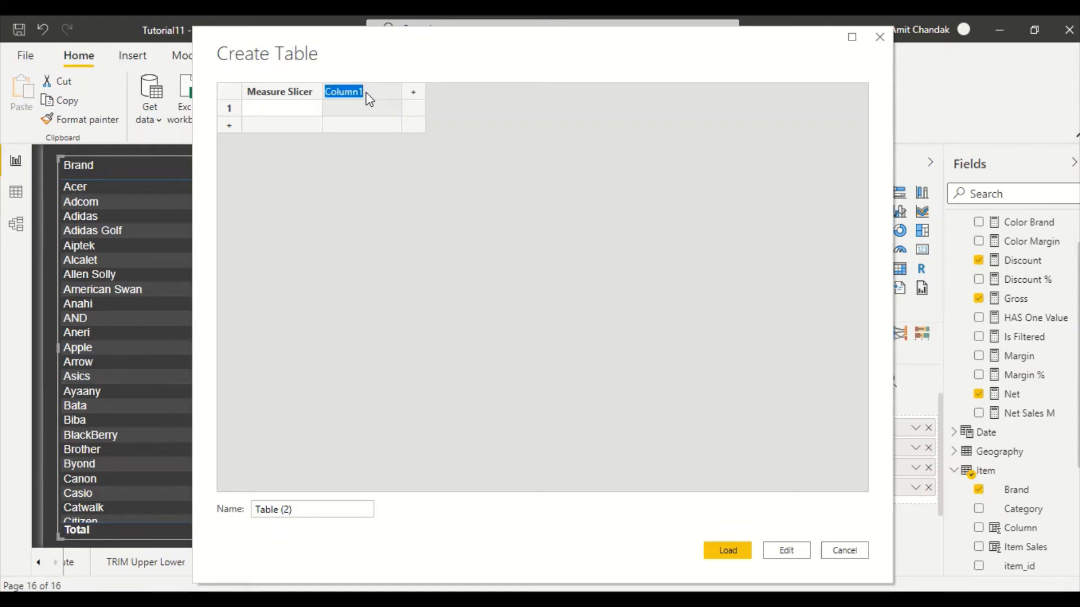
type("De")
key("BackSpace")
key("BackSpace")
type("Measure Desc")
Step: Fill the first row with Gross Sales and Gross, and delete the surplus third column
left_click(293, 109)
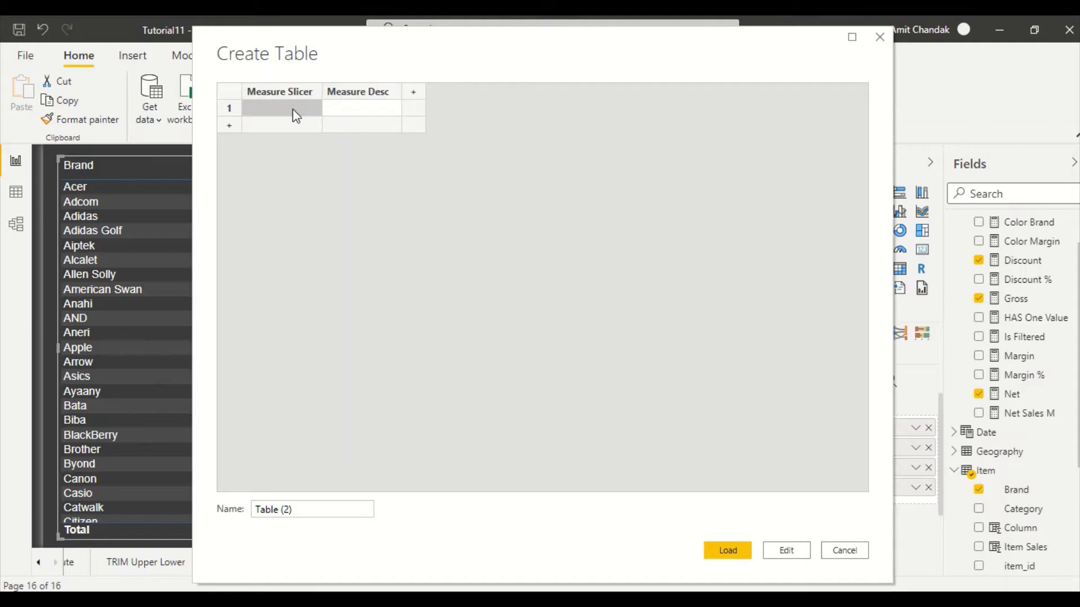
left_click(293, 109)
type("Gro")
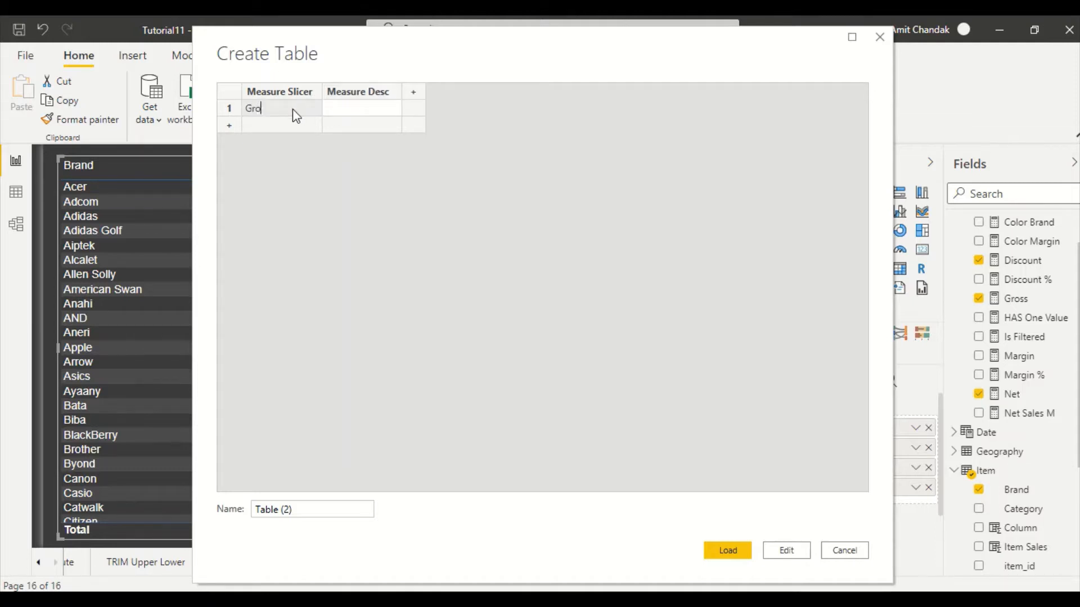
type("ss Sales")
key("Tab")
type("G")
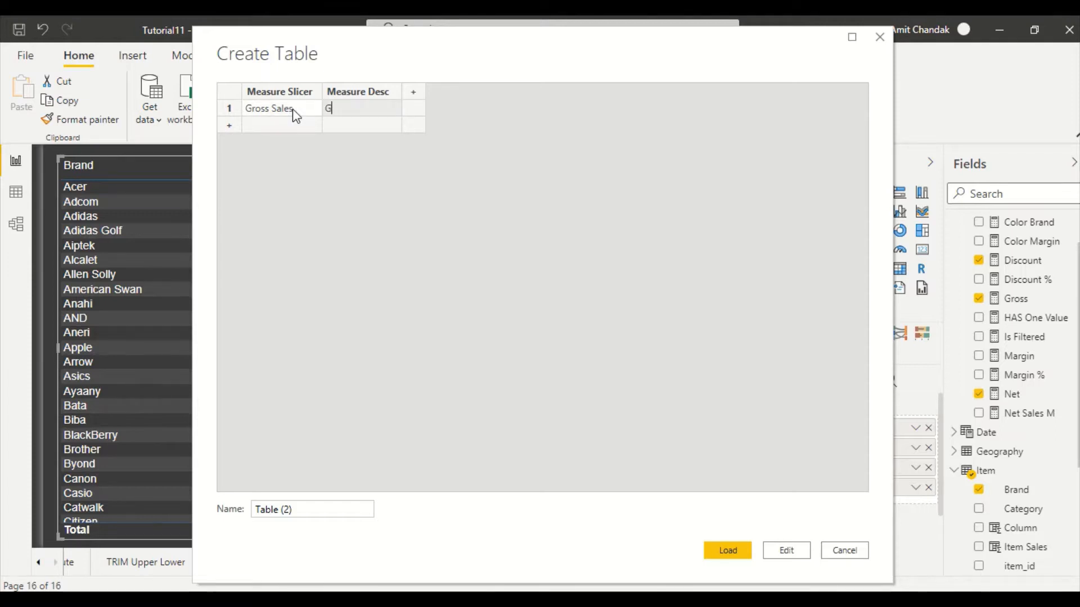
type("ross")
key("Tab")
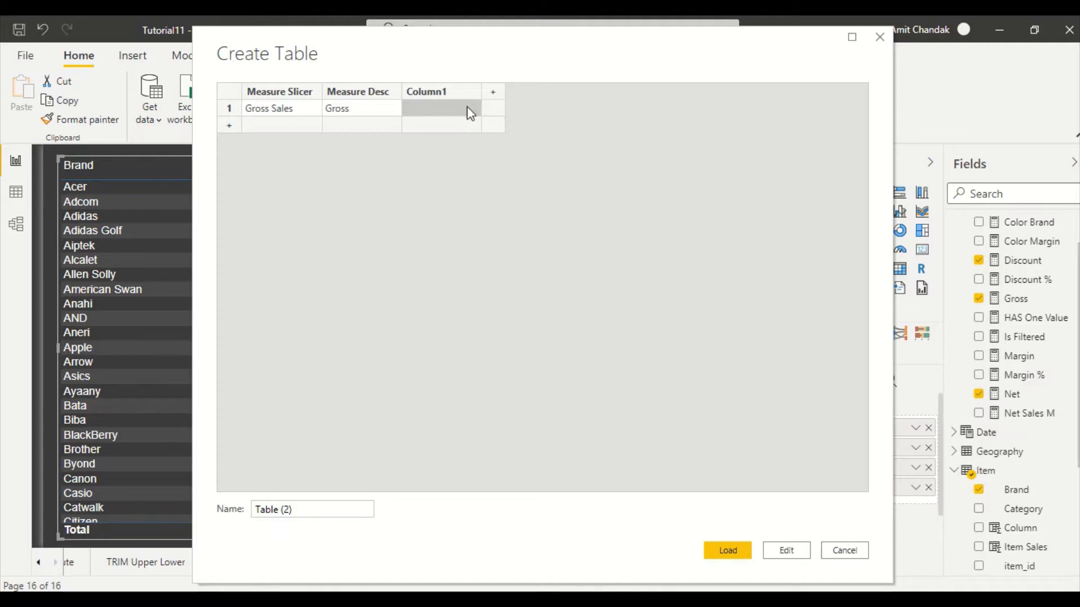
right_click(447, 93)
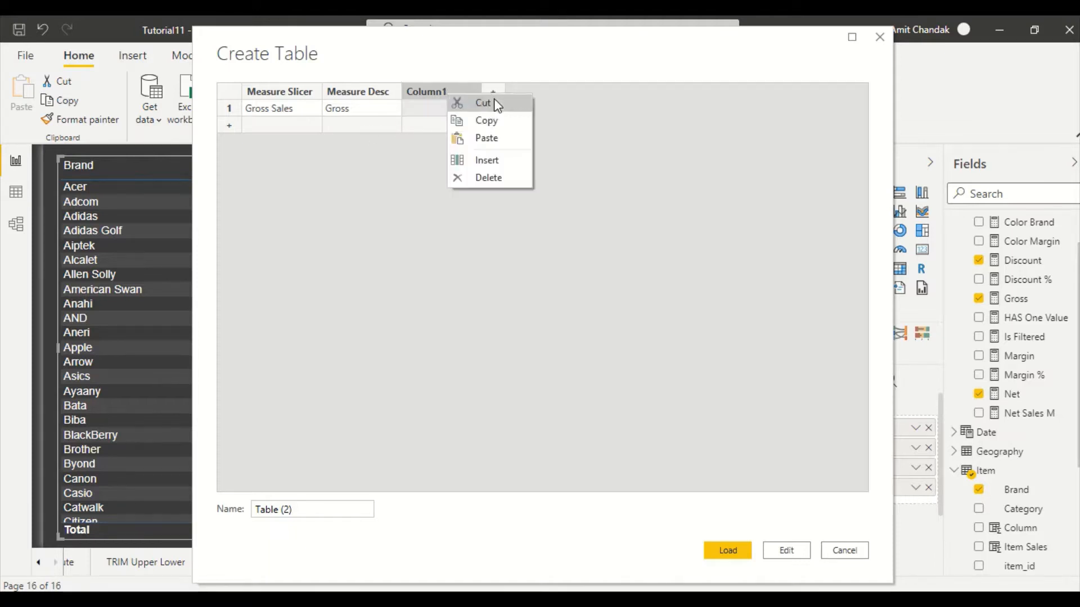
left_click(488, 178)
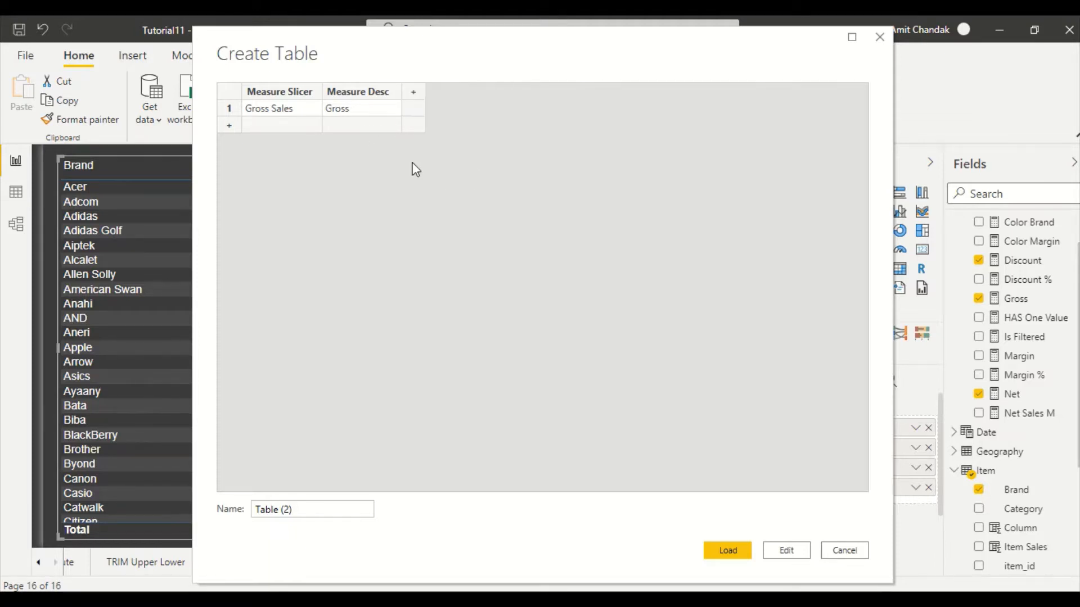
Step: Fill the second row with Net Sales as the slicer value and Net as its description
left_click(296, 125)
type("N")
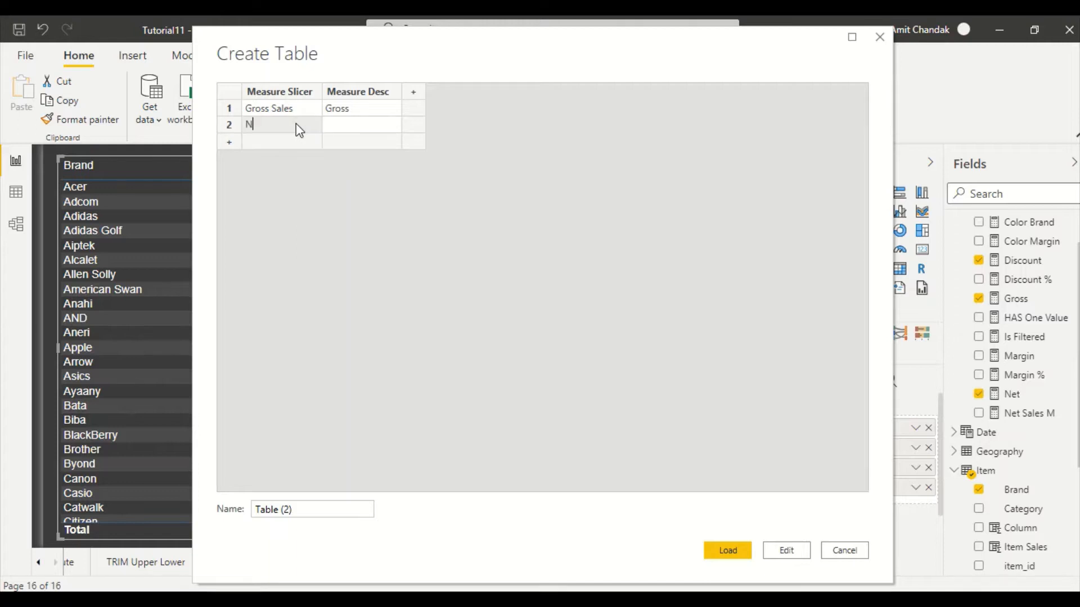
type("et Sales")
key("Tab")
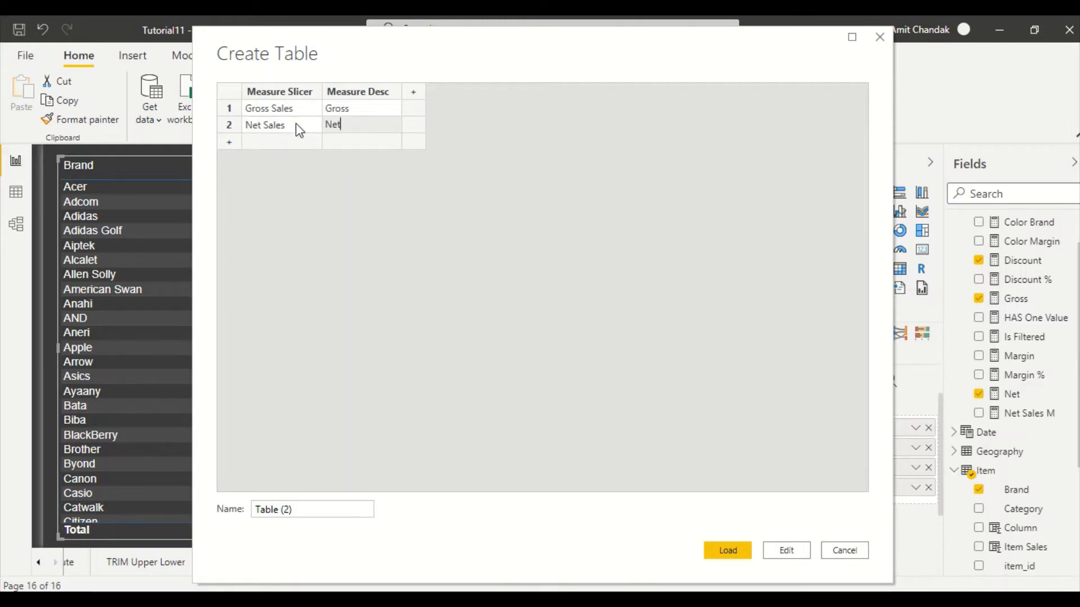
Step: Fill the third row with Discount Amount as the slicer value and Discount as its description
left_click(288, 140)
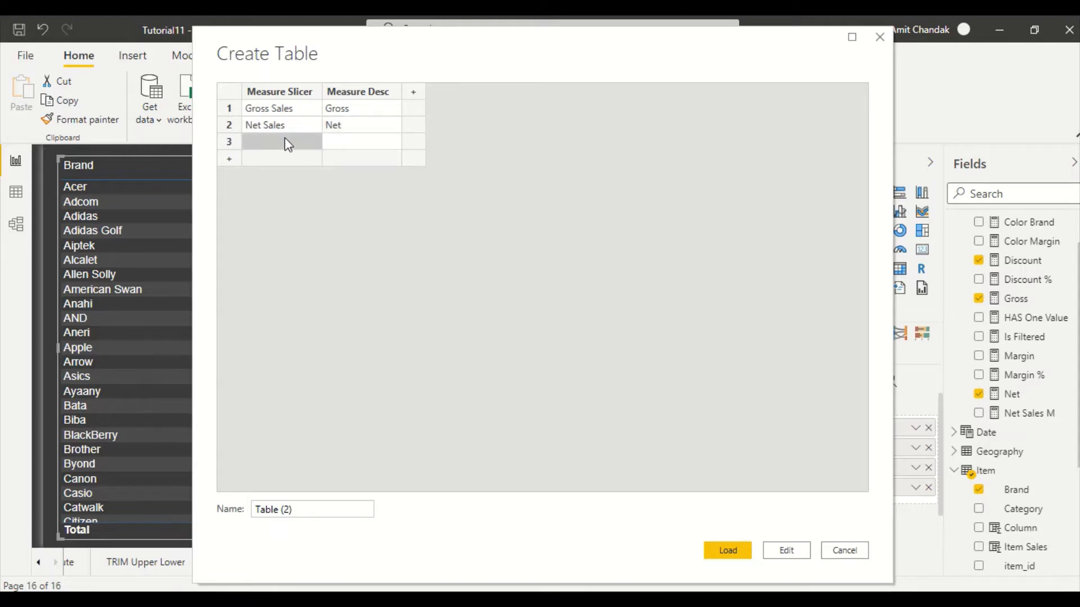
left_click(285, 141)
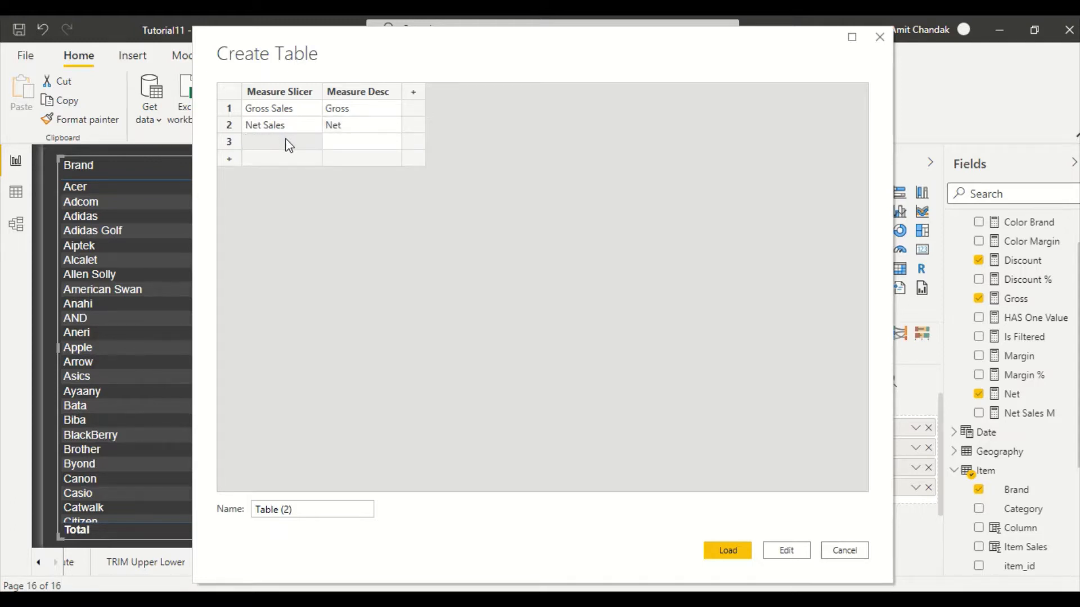
type("Dis")
type("count Am")
type("ount")
key("Tab")
type("D")
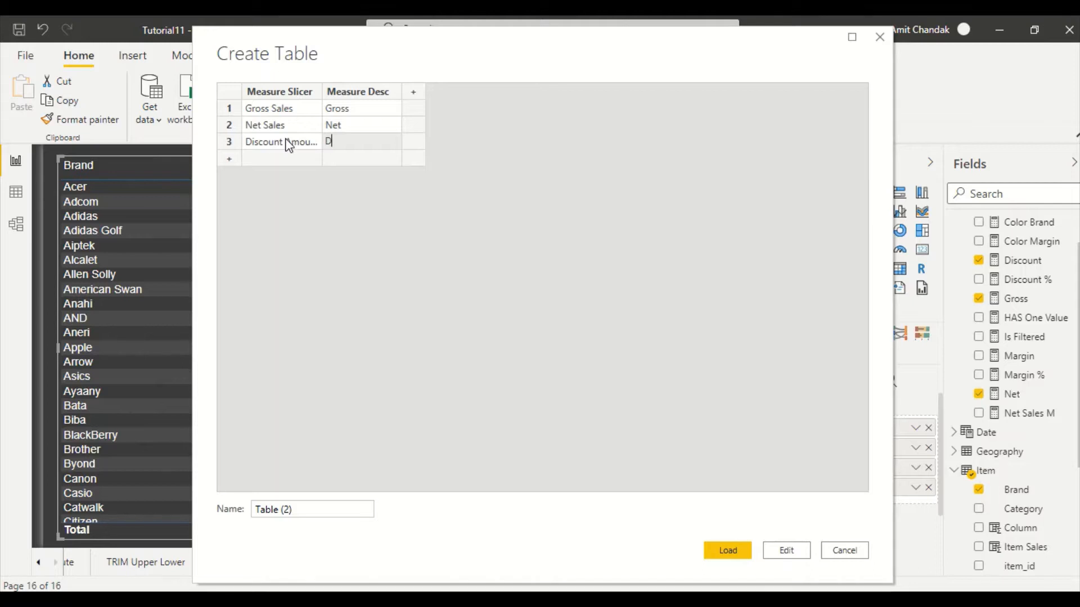
type("iscount")
Step: Name the entered table Measure Slicer and load it into the model
left_click(314, 510)
left_click_drag(290, 509, 258, 509)
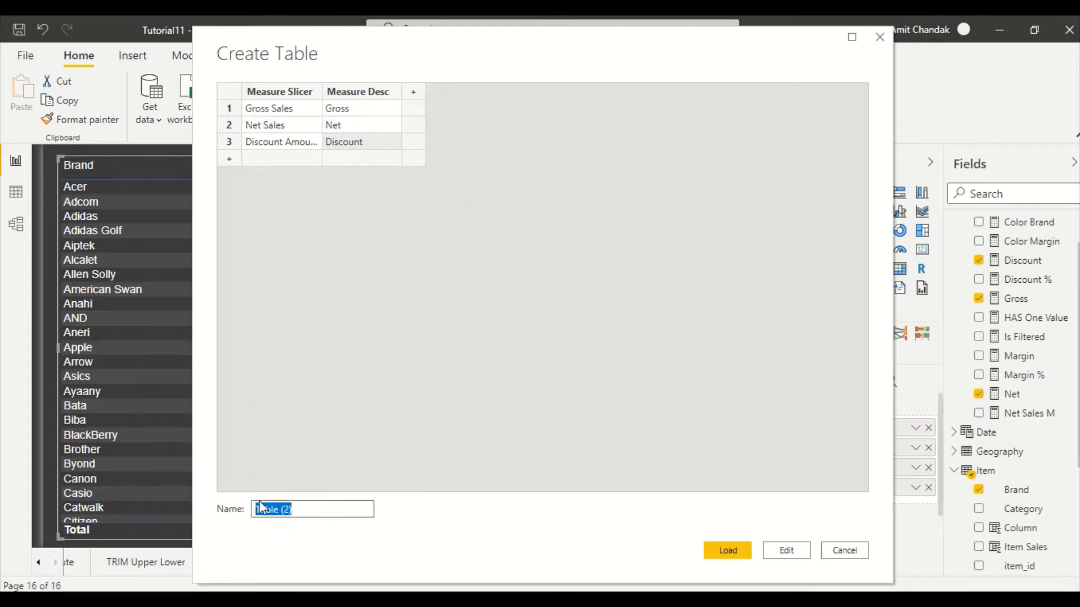
type("Measu")
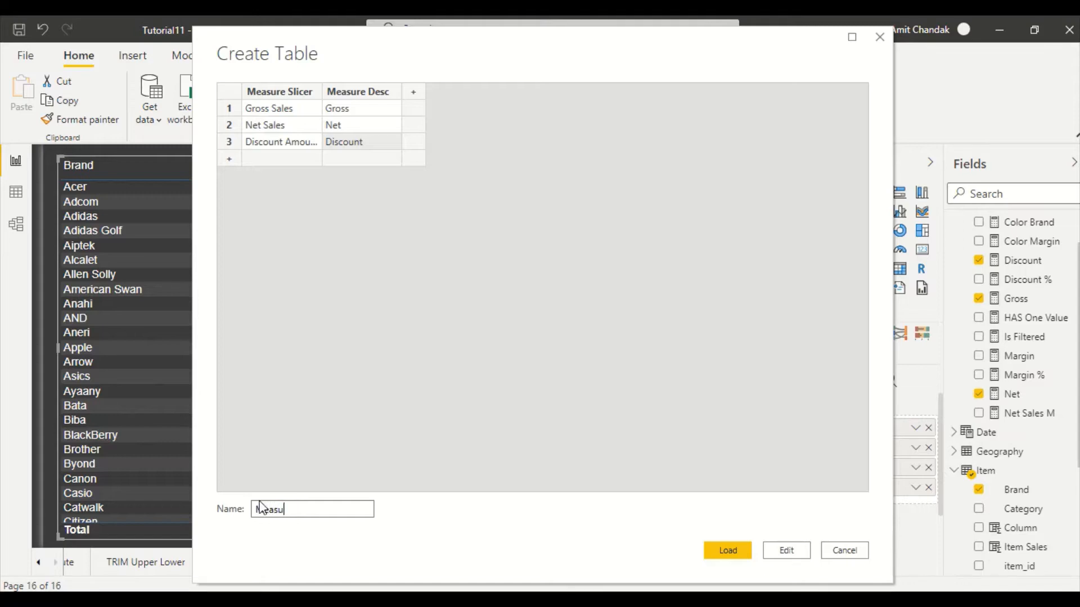
type("re Slicer")
key("Return")
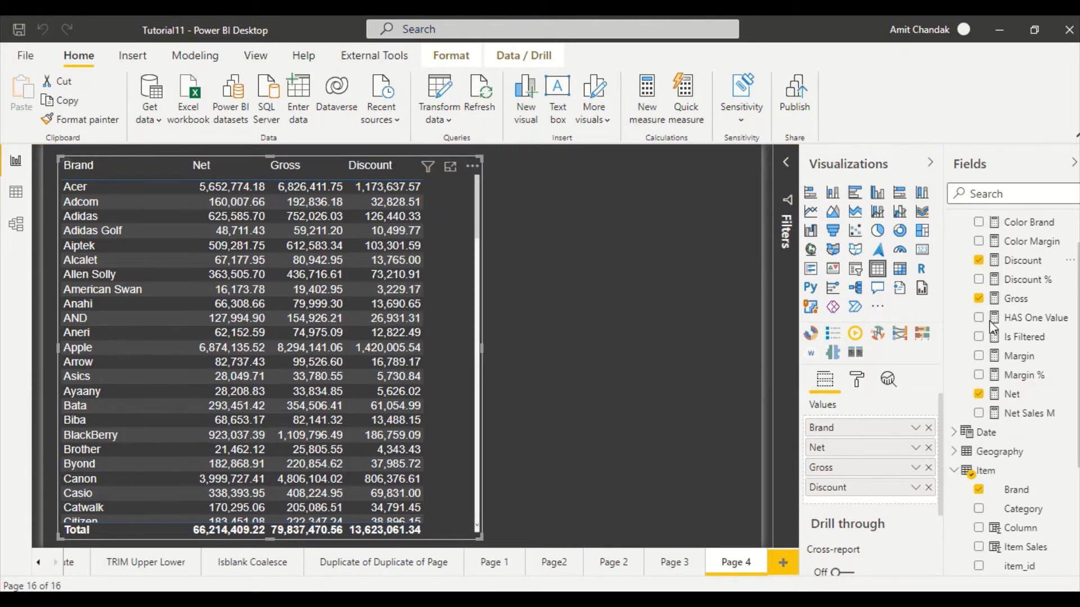
Step: Collapse the Measure and Item tables in the field list and select the Measure Slicer table
scroll(959, 237, "up", 1)
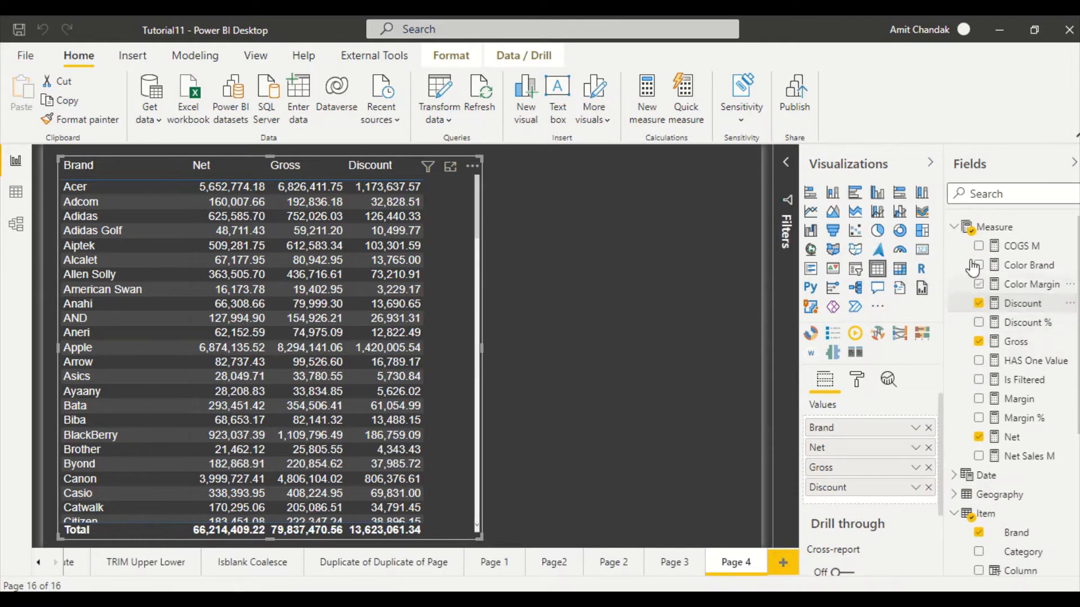
left_click(956, 229)
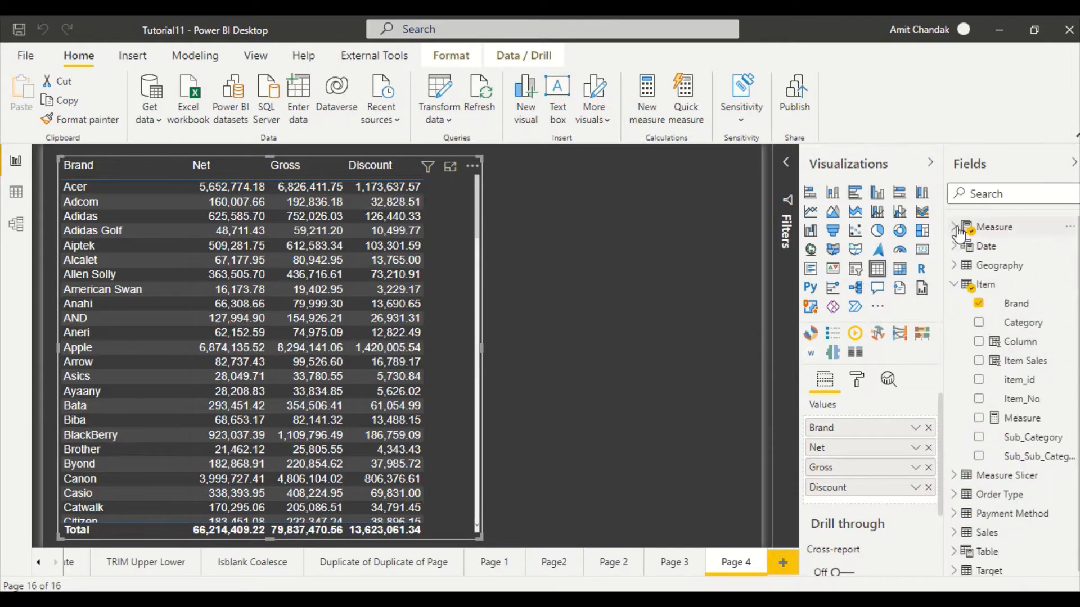
left_click(953, 286)
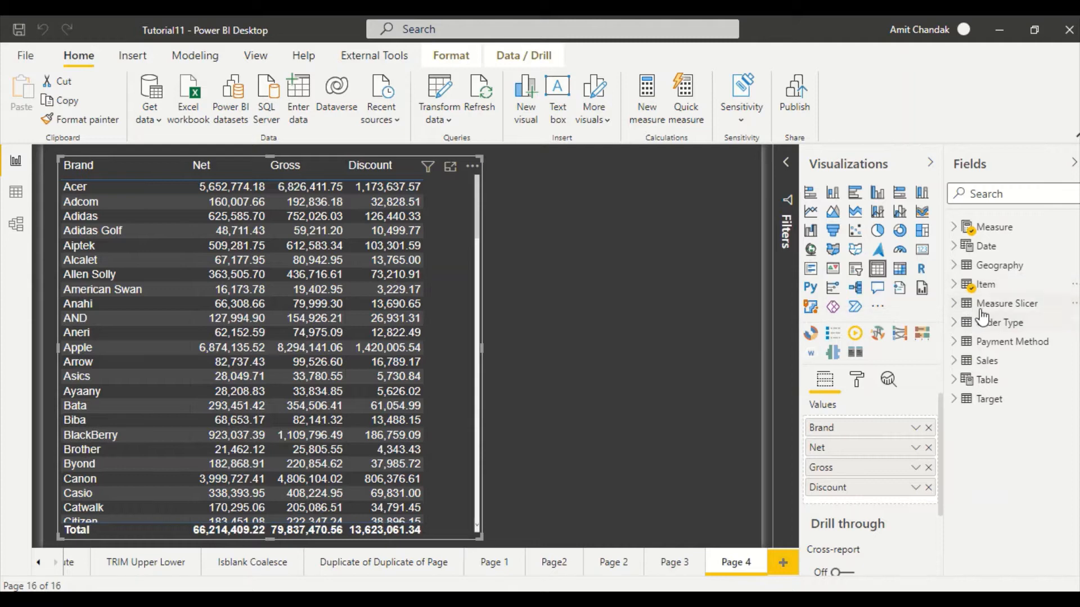
left_click(990, 308)
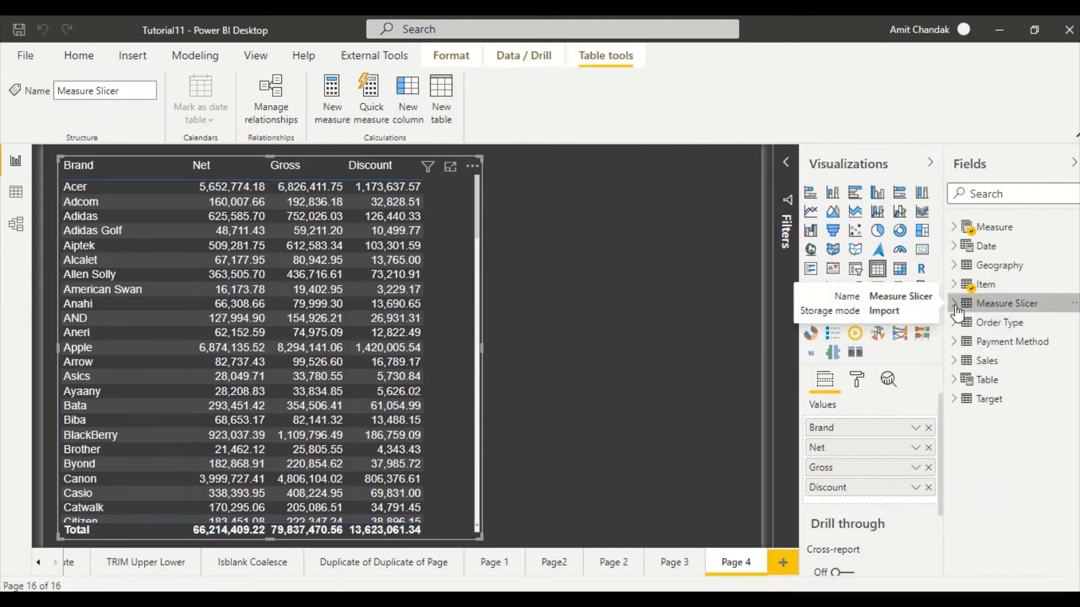
Step: Add a slicer on the Measure Desc field beside the brand table and shrink it to fit its list of options
left_click(989, 309)
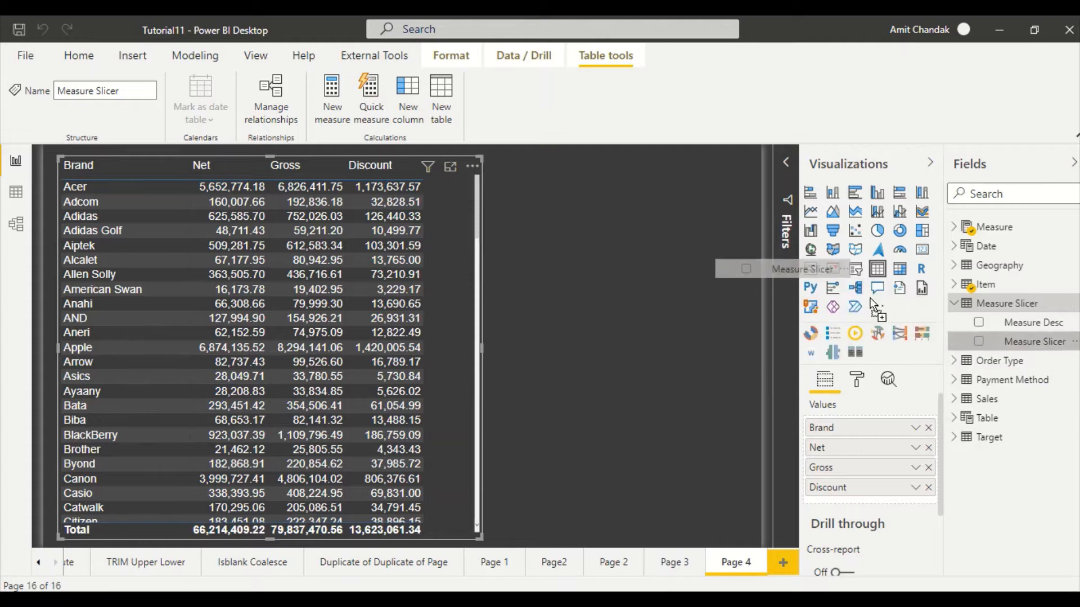
left_click_drag(778, 223, 697, 175)
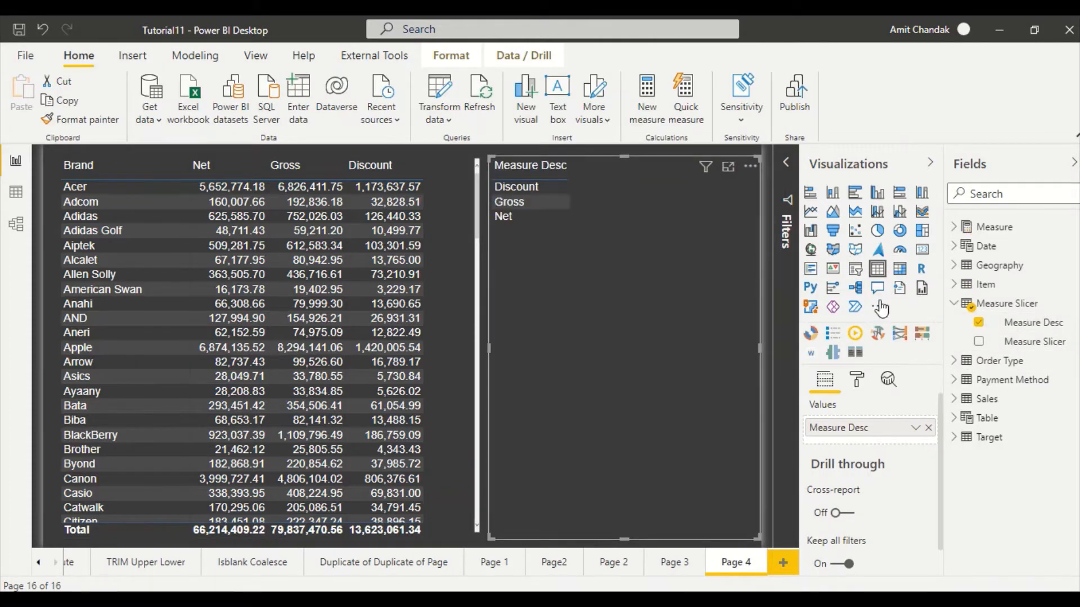
left_click(855, 269)
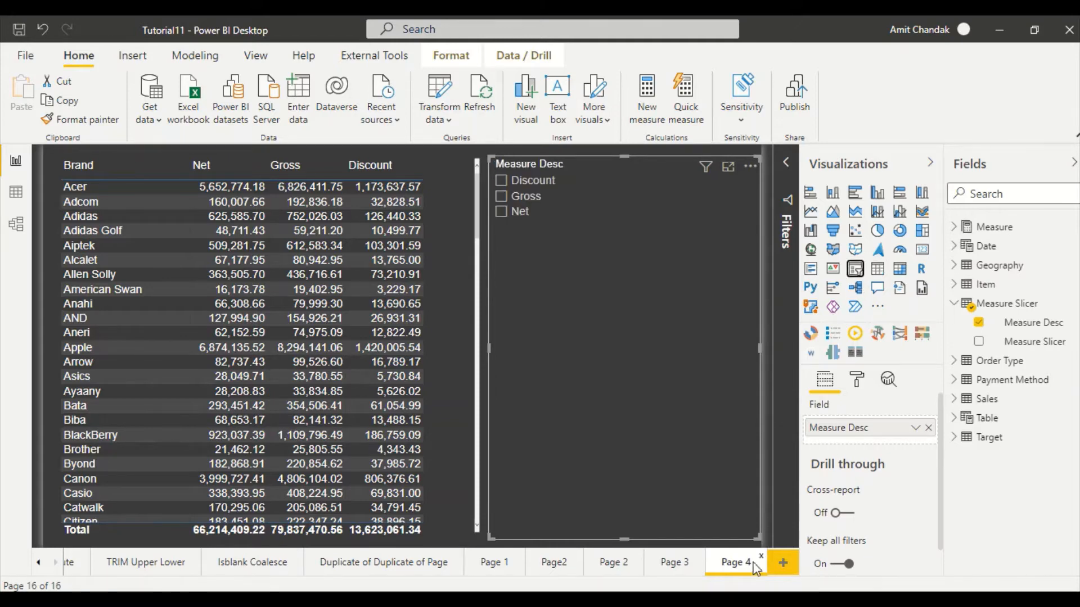
left_click_drag(759, 538, 741, 227)
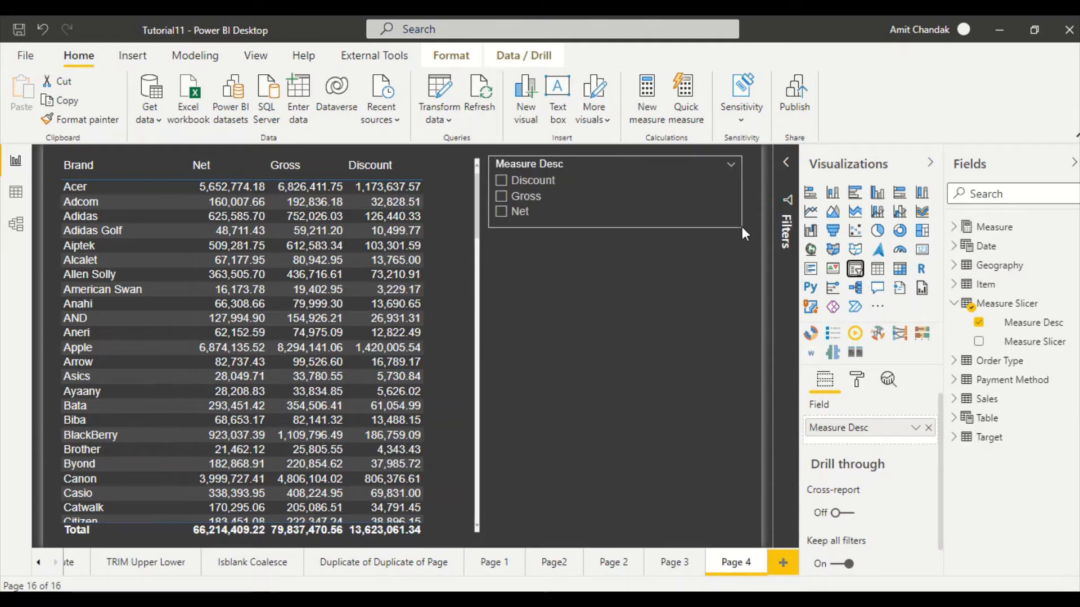
Step: Switch the Measure Desc slicer to the Dropdown style and back to the List style
left_click(730, 164)
left_click(707, 203)
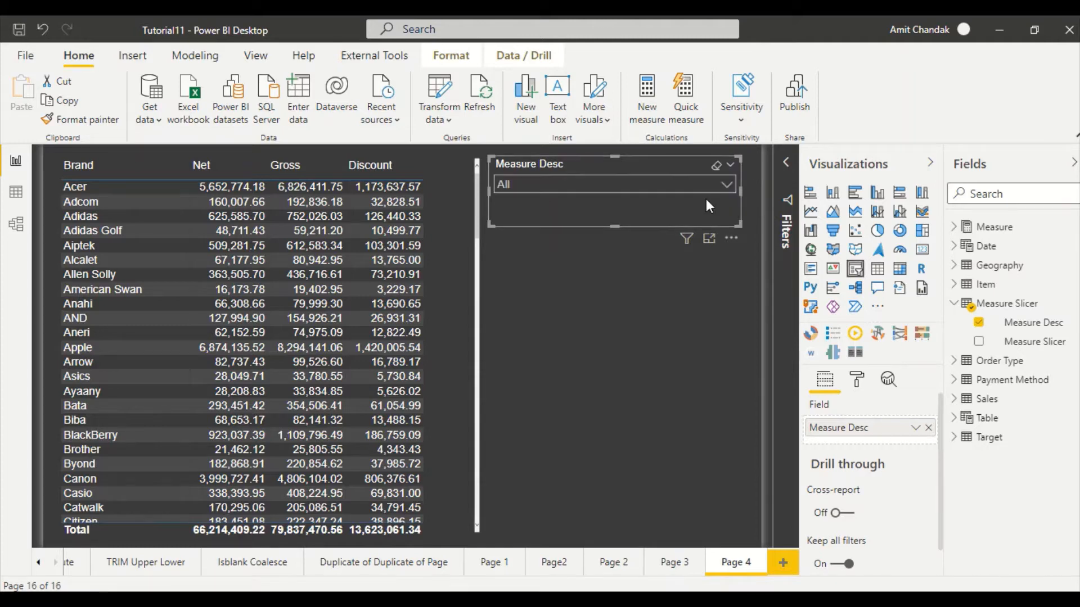
left_click(729, 172)
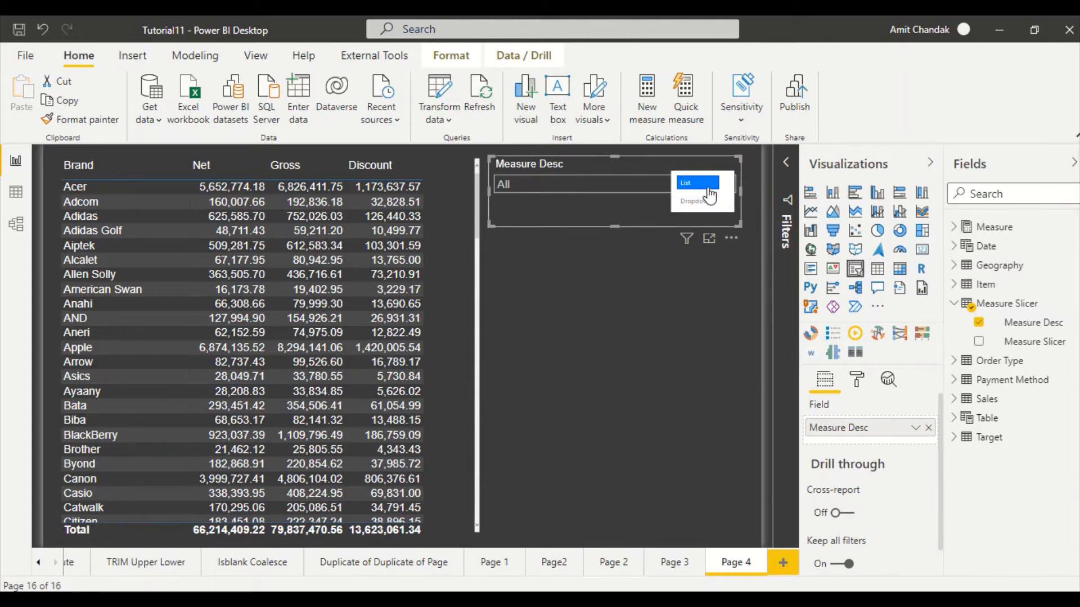
left_click(686, 183)
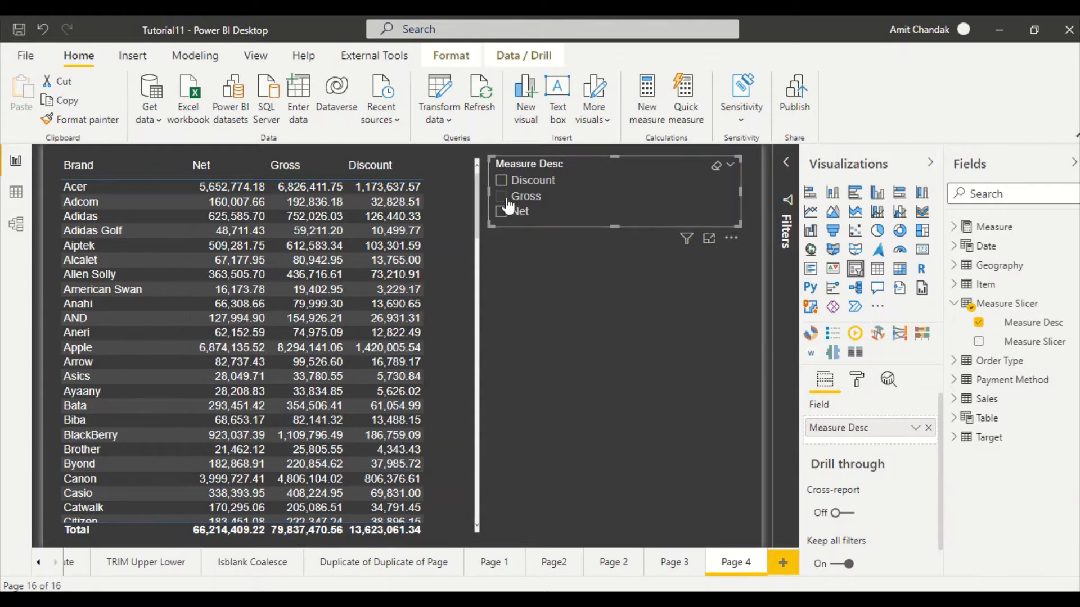
Step: Try out the Measure Desc slicer by selecting Discount and Net, and clear the selection
left_click(501, 180)
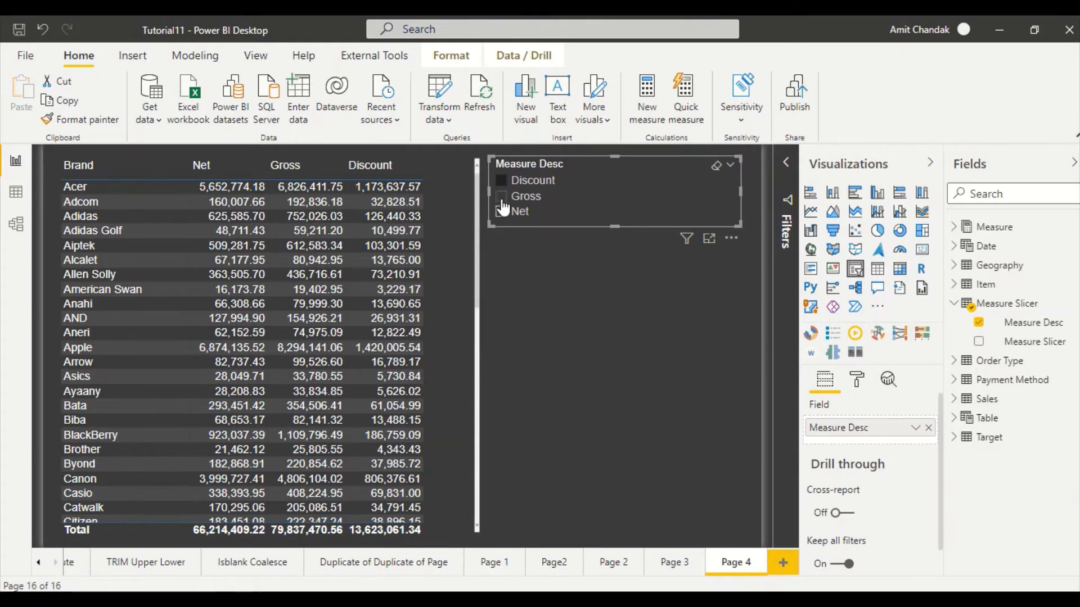
left_click(501, 211)
left_click(516, 230)
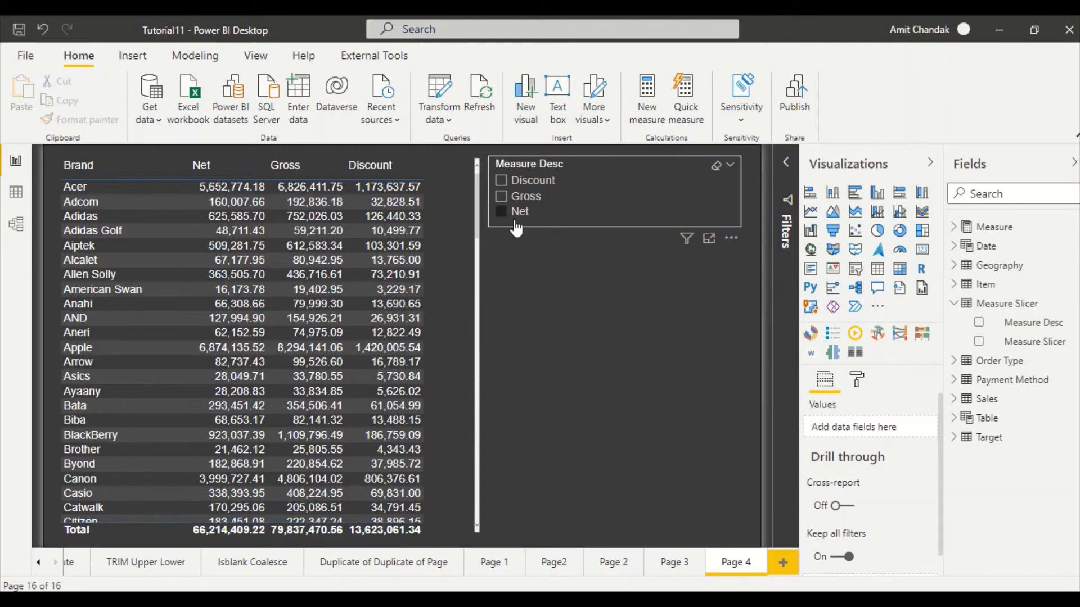
left_click(515, 228)
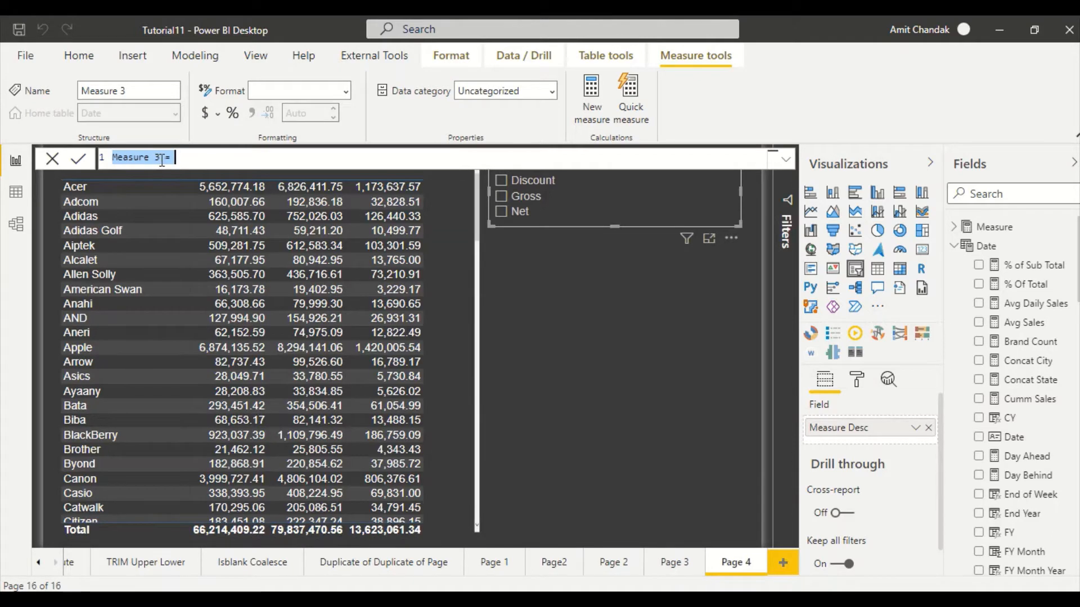
Step: Replace the new measure's default name with Selected Measure in its formula
left_click(161, 158)
left_click_drag(161, 158, 106, 162)
type("Measure ")
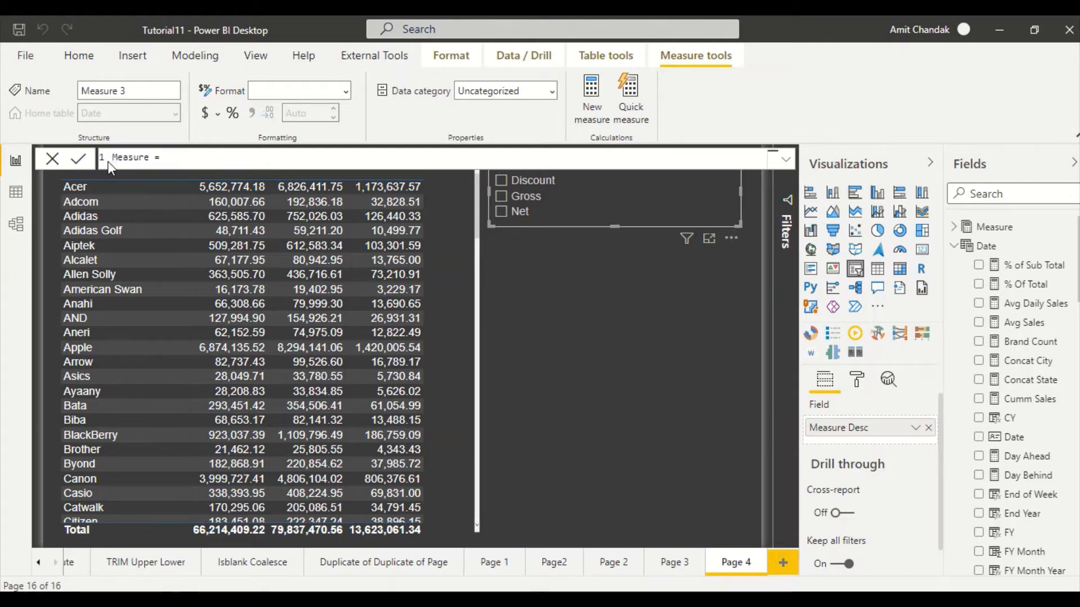
type("Selecto")
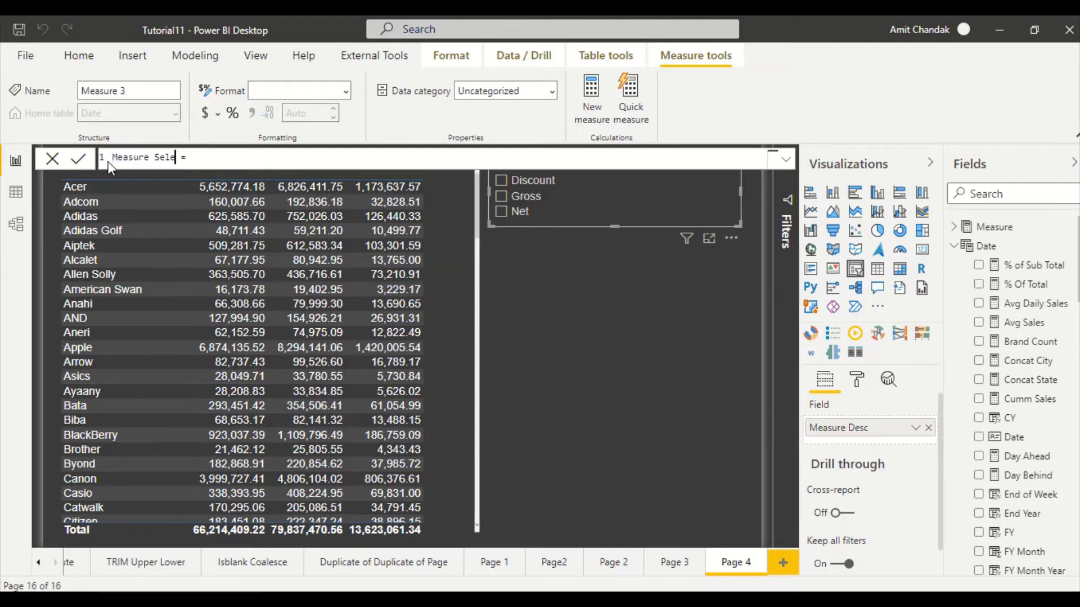
key("BackSpace")
key("BackSpace")
key("BackSpace")
key("BackSpace")
key("BackSpace")
key("BackSpace")
key("BackSpace")
key("BackSpace")
key("BackSpace")
key("BackSpace")
key("BackSpace")
key("BackSpace")
key("BackSpace")
key("BackSpace")
key("BackSpace")
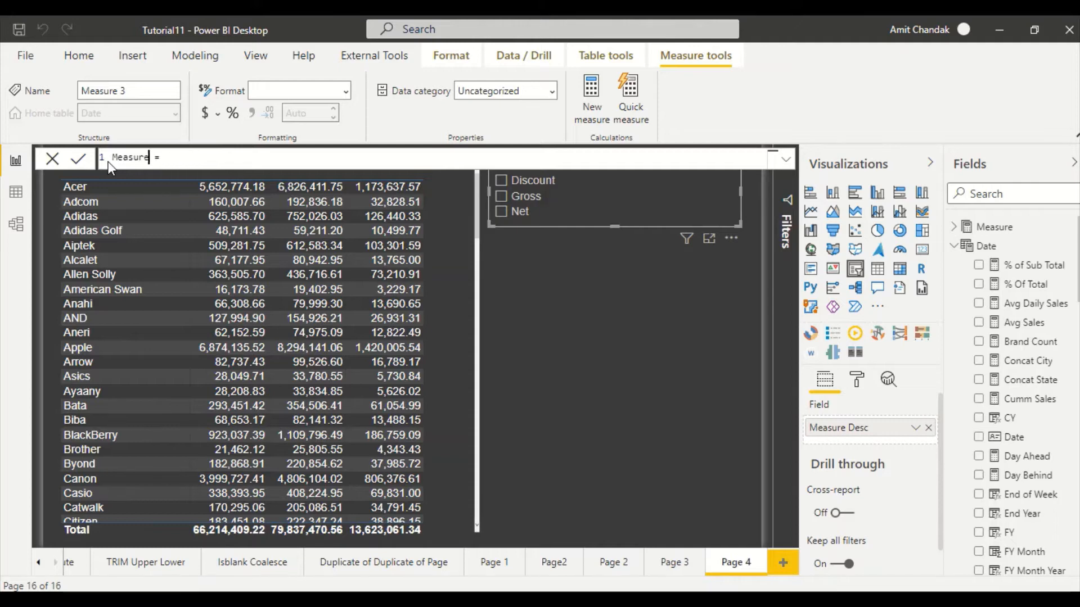
type("Selecte")
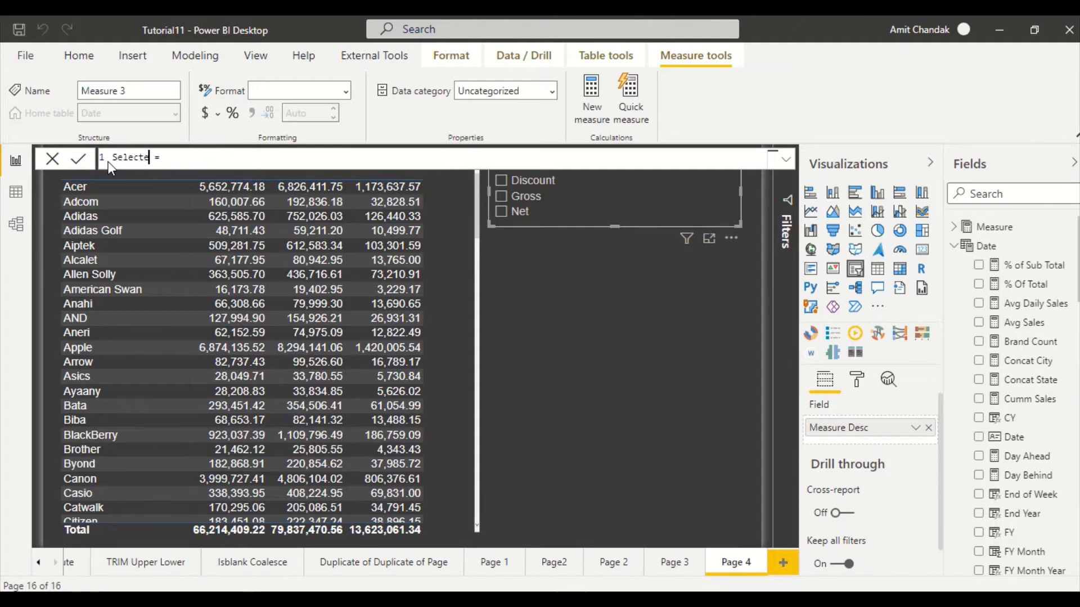
type("d Measure")
Step: Begin the Selected Measure formula with a SWITCH function that evaluates a SELECTEDVALUE expression
key("End")
type("Sw")
key("BackSpace")
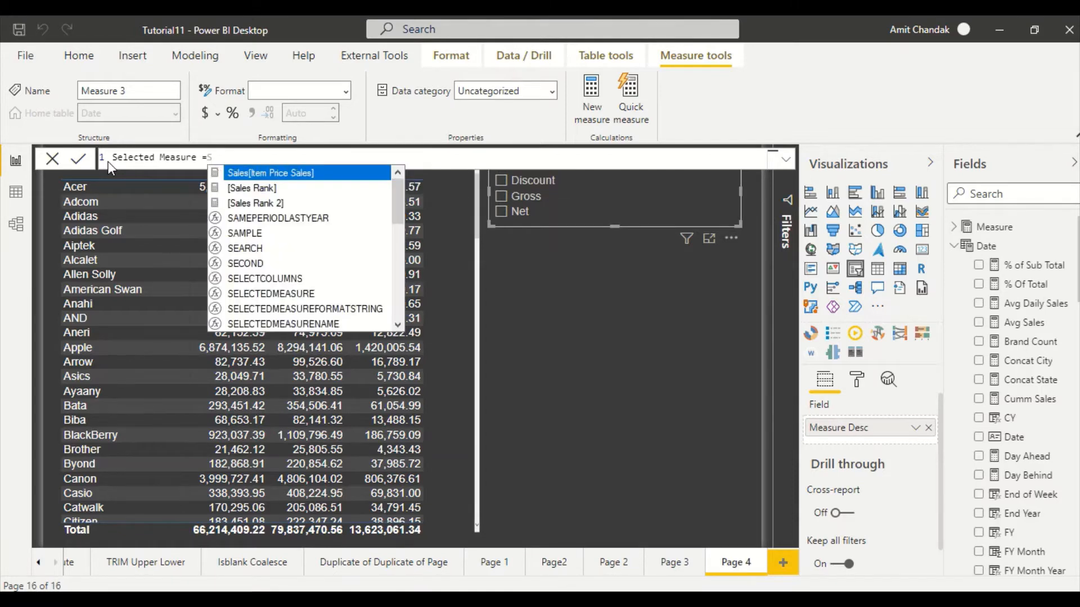
type("w")
key("Tab")
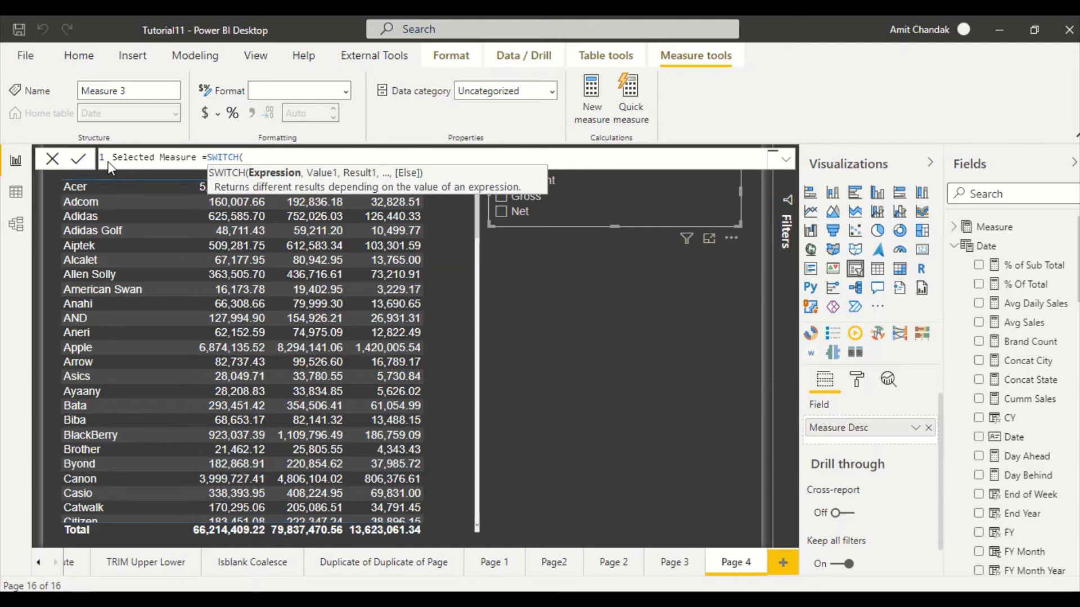
type("sele")
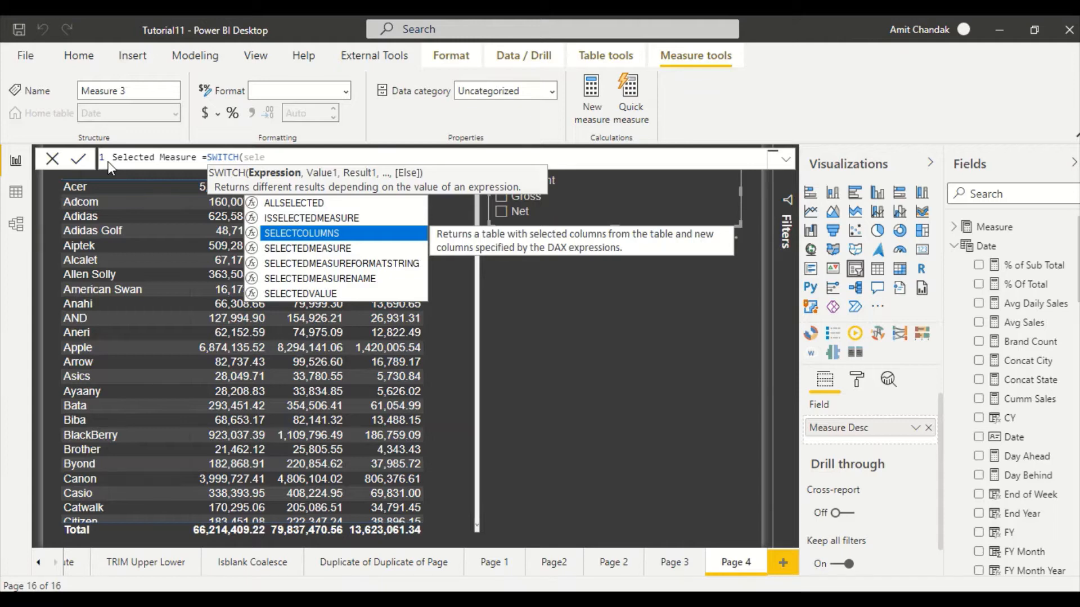
key("Down")
key("Down")
key("Down")
key("Down")
key("Tab")
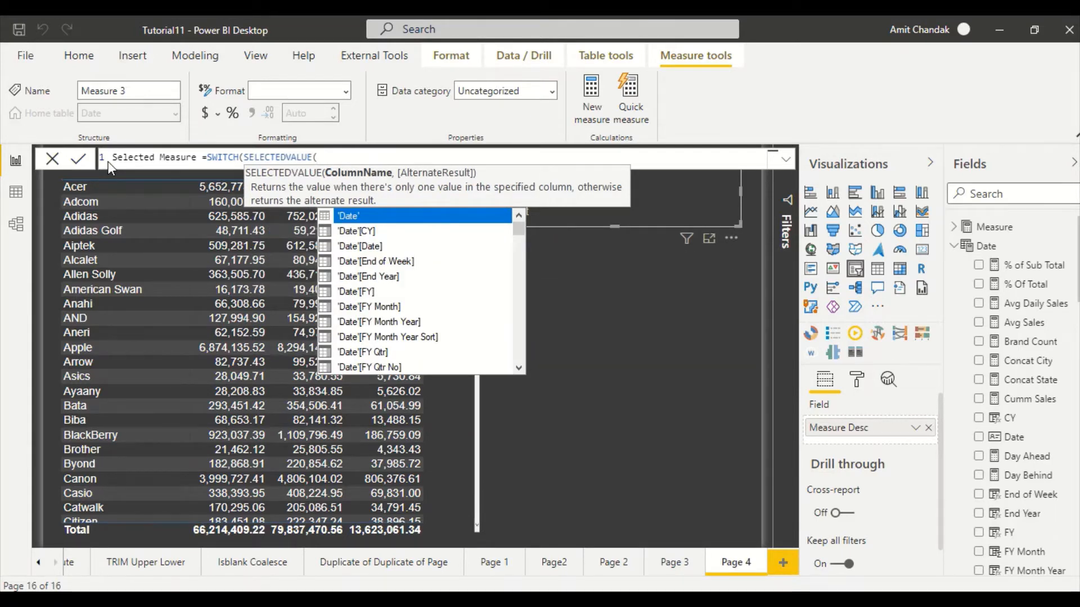
Step: Use 'Measure Slicer'[Measure Desc] as the SELECTEDVALUE column and close that expression as SWITCH's first argument
type("[")
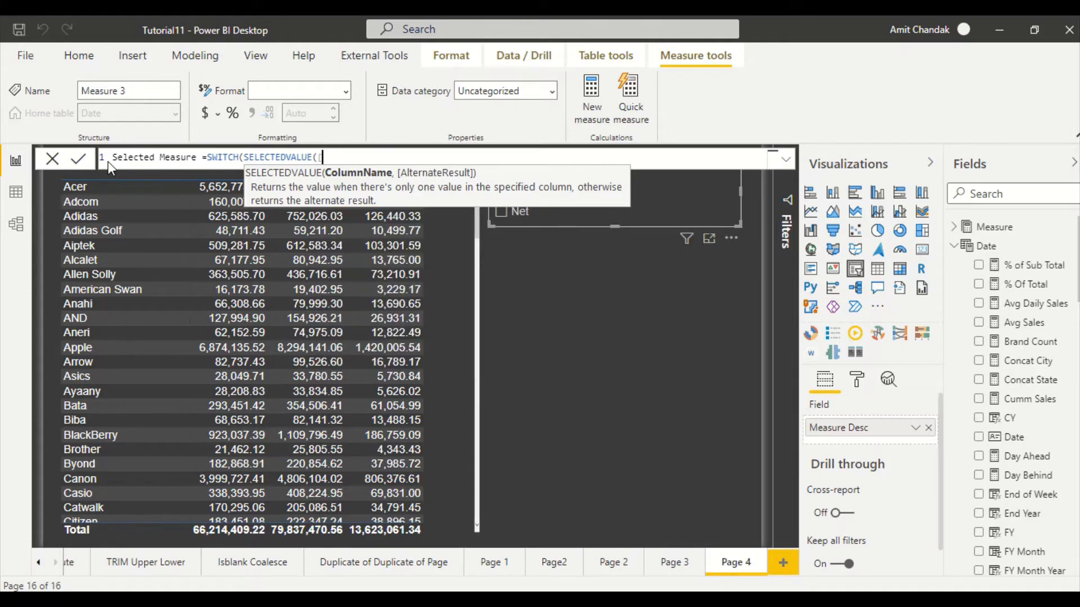
key("BackSpace")
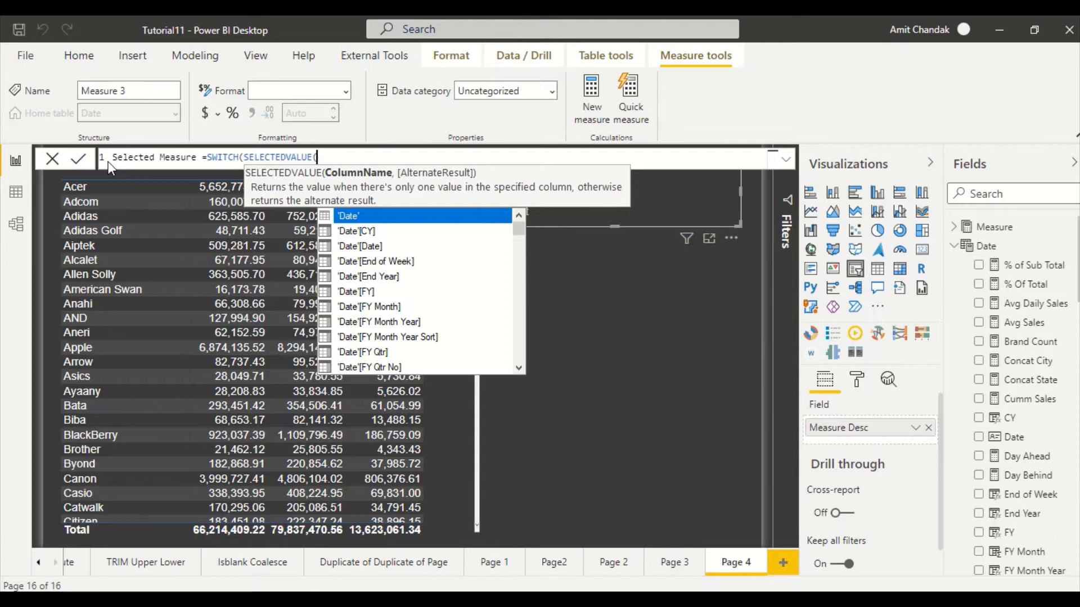
type("me")
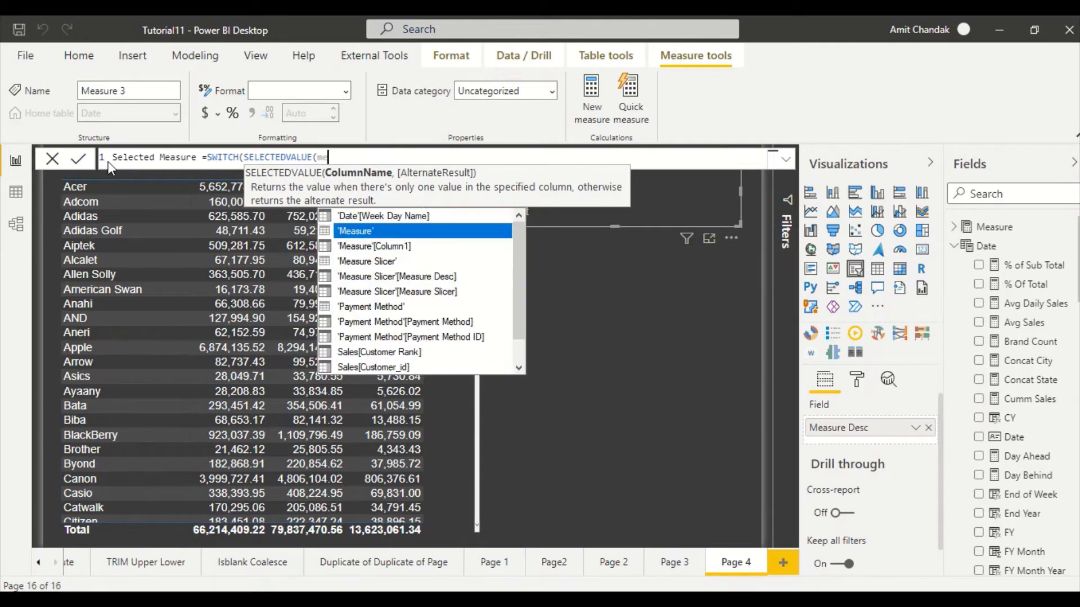
key("Down")
key("Down")
key("Down")
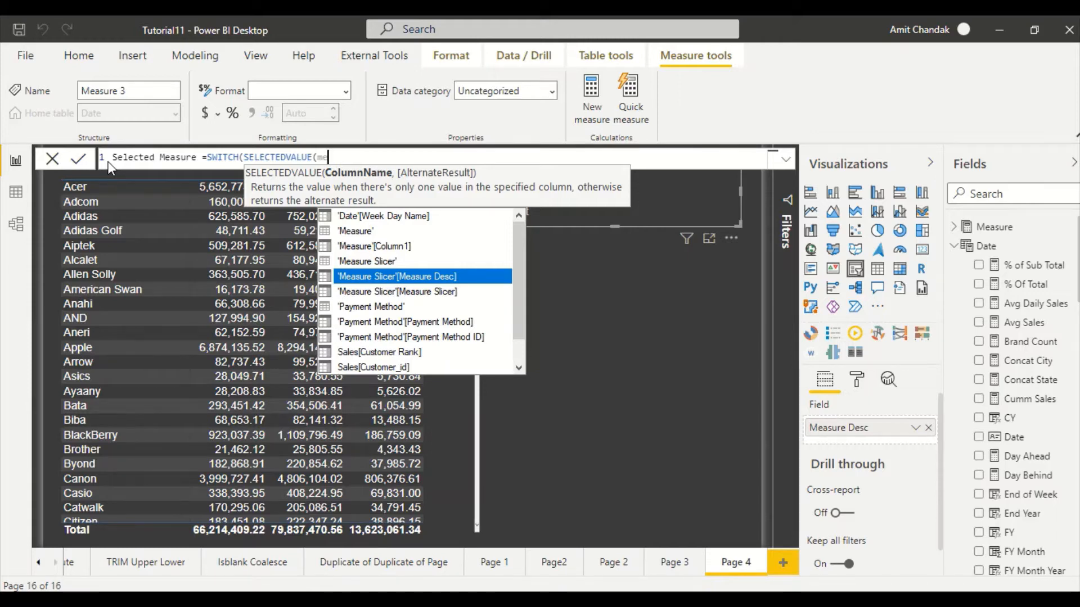
key("Tab")
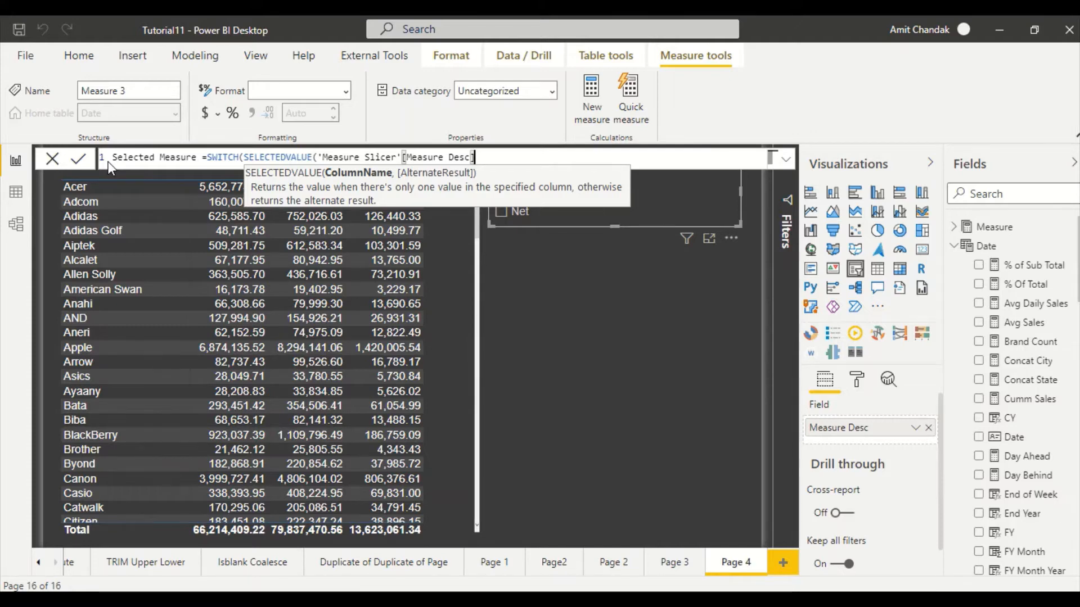
type(") ")
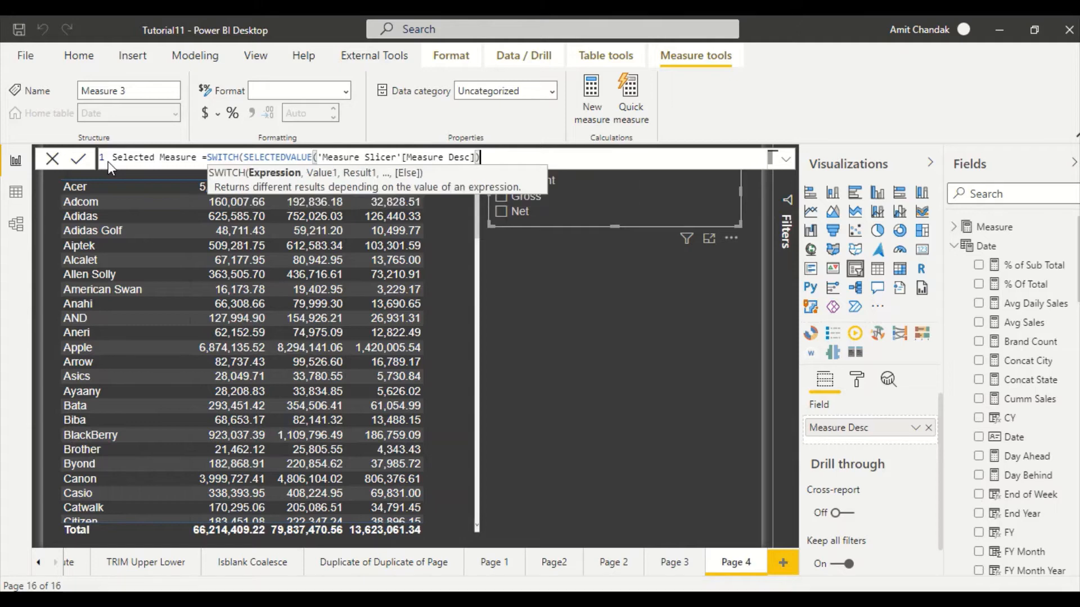
type(",")
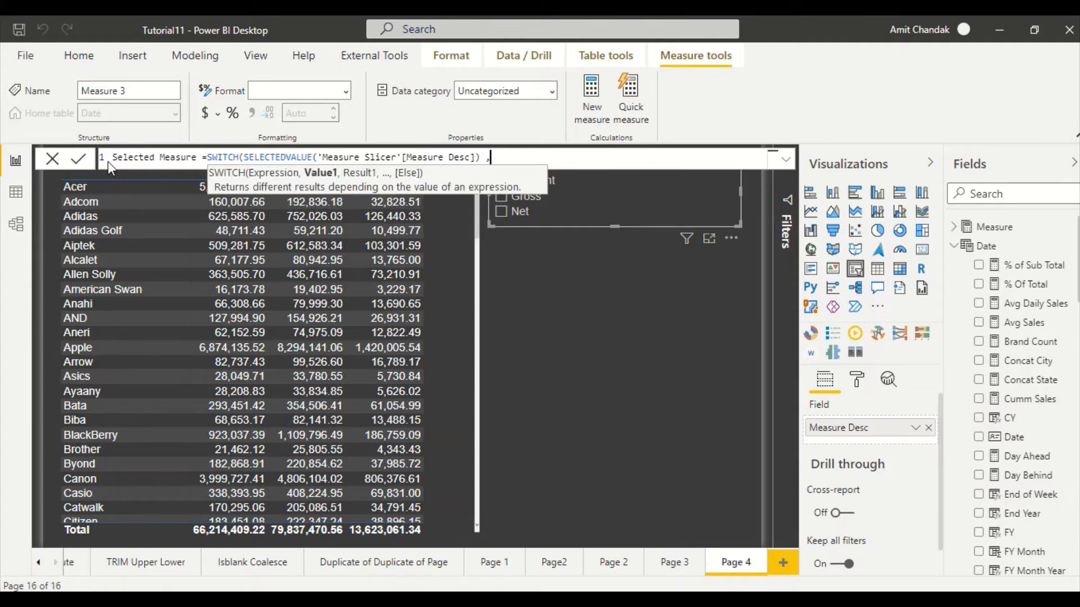
Step: Add a SWITCH case on its own line that returns the [Gross] measure for "Gross"
key("shift+Return")
key("shift+Return")
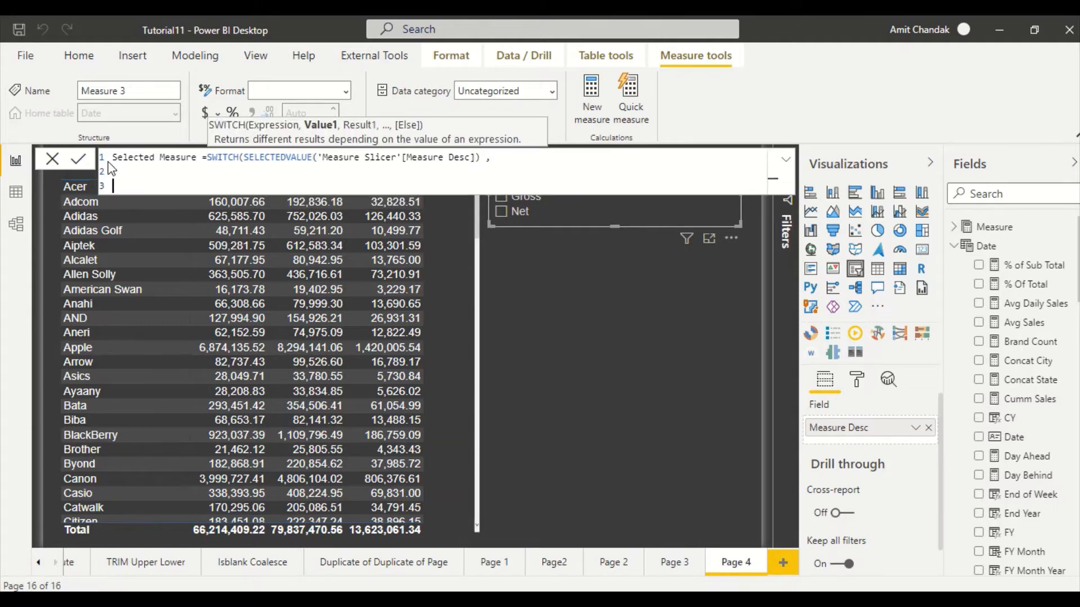
type("\"")
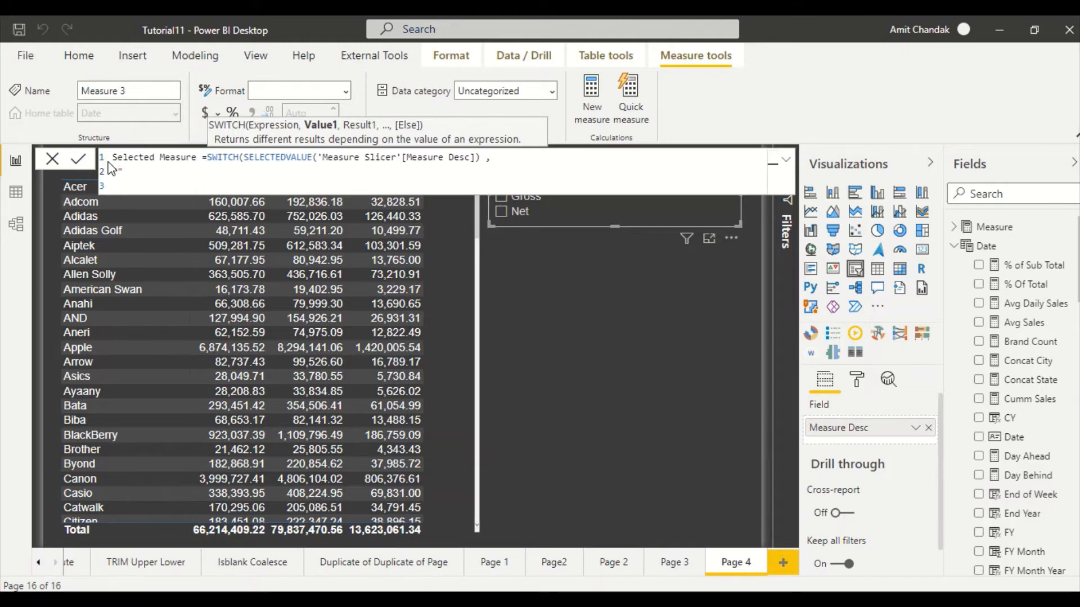
type("Gross\", [")
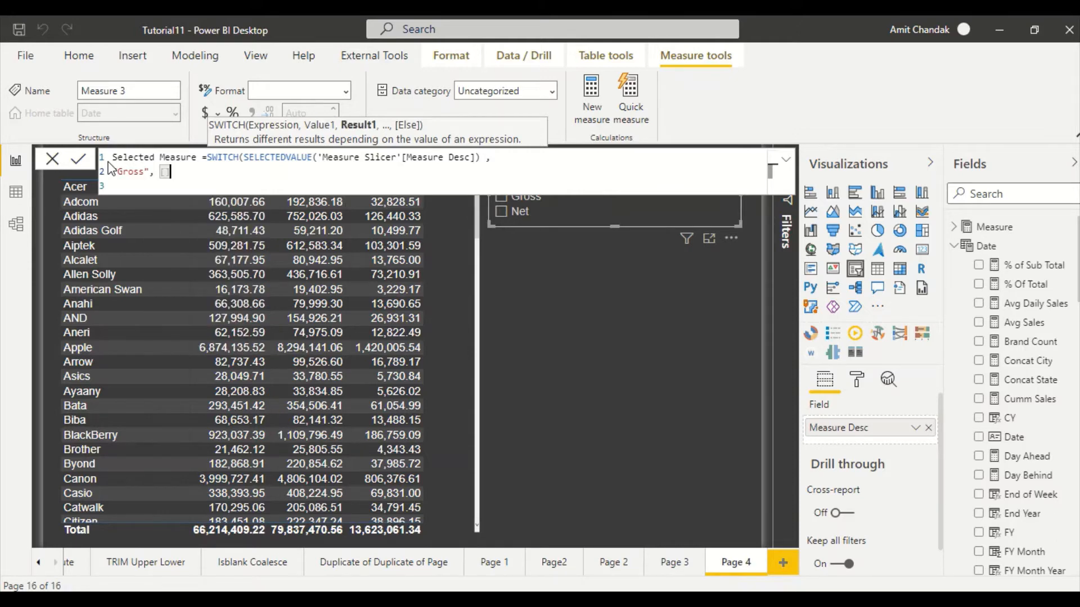
type("Gr")
key("Tab")
key("shift+Return")
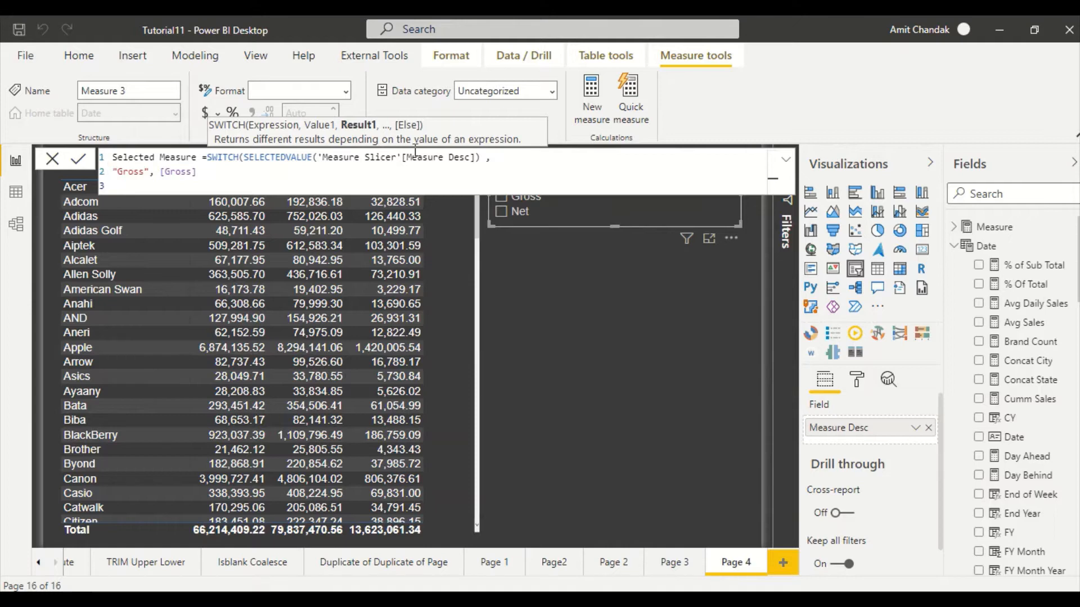
Step: Set "Gross" as the alternate result of the SELECTEDVALUE function
left_click(477, 158)
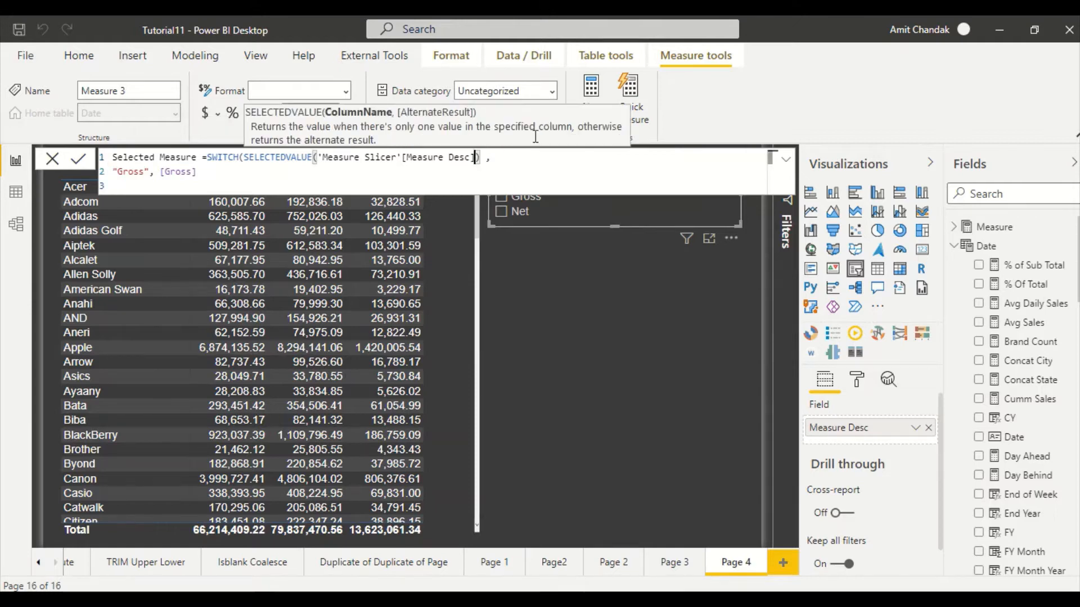
type(",\"")
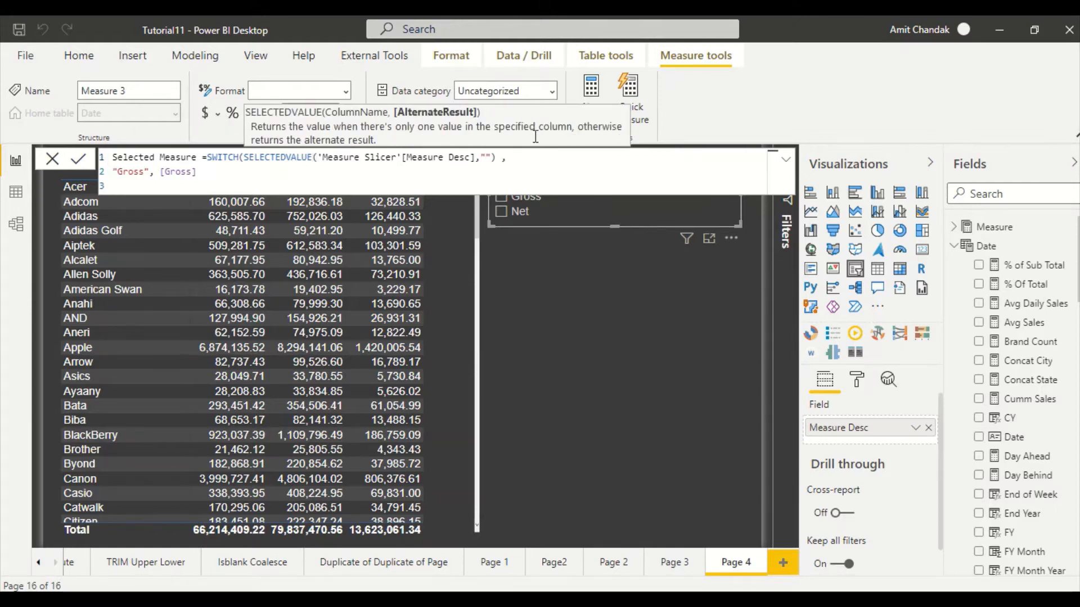
type("Gross")
key("Down")
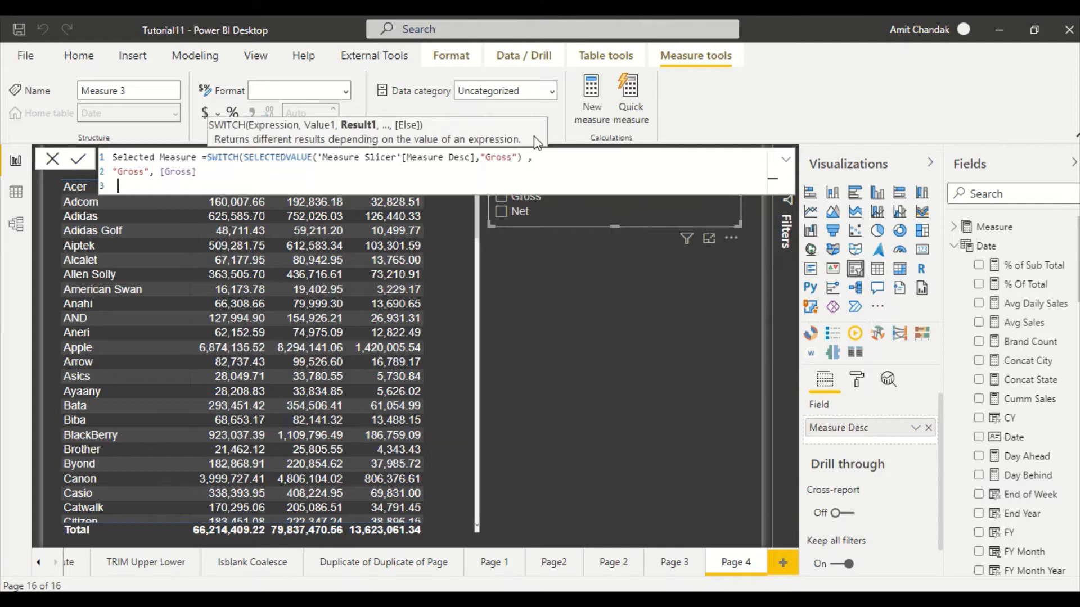
Step: Add a SWITCH case on its own line that returns the [Net] measure for "Net"
type(",  ")
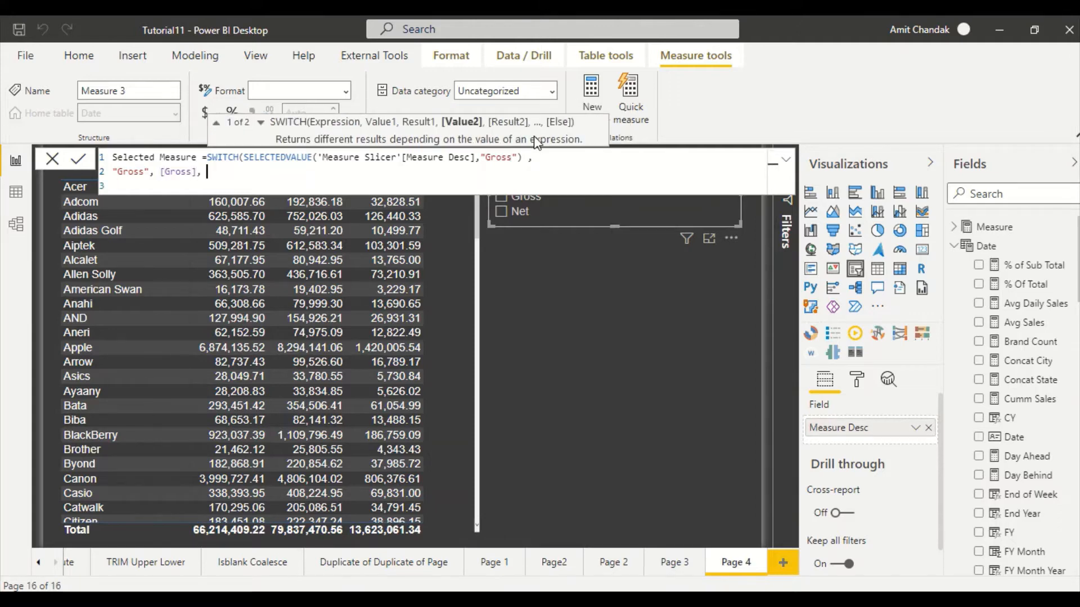
type("\"")
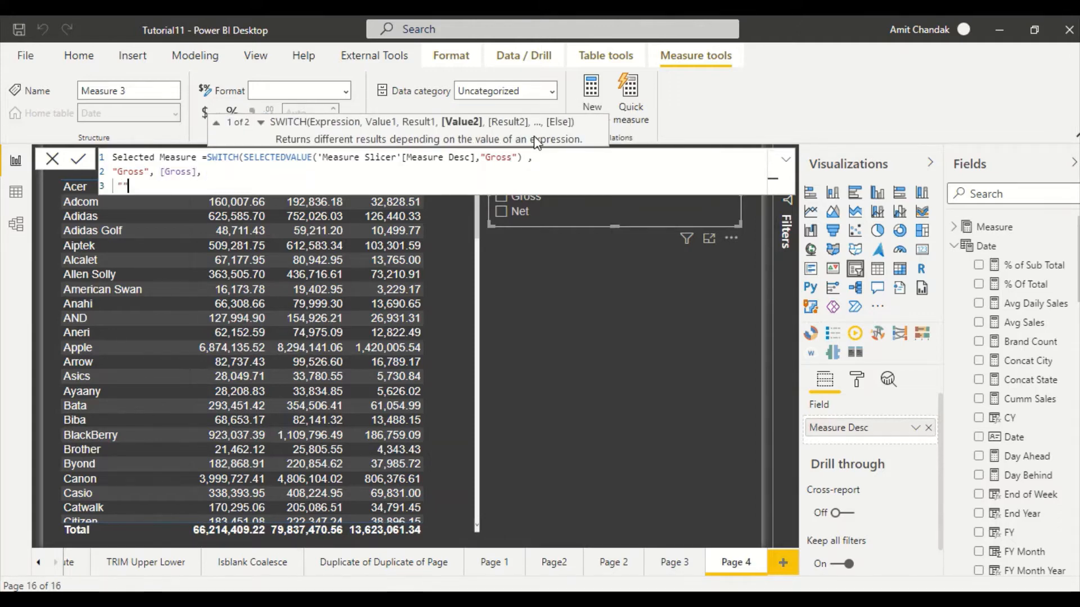
type("Net\", [ne")
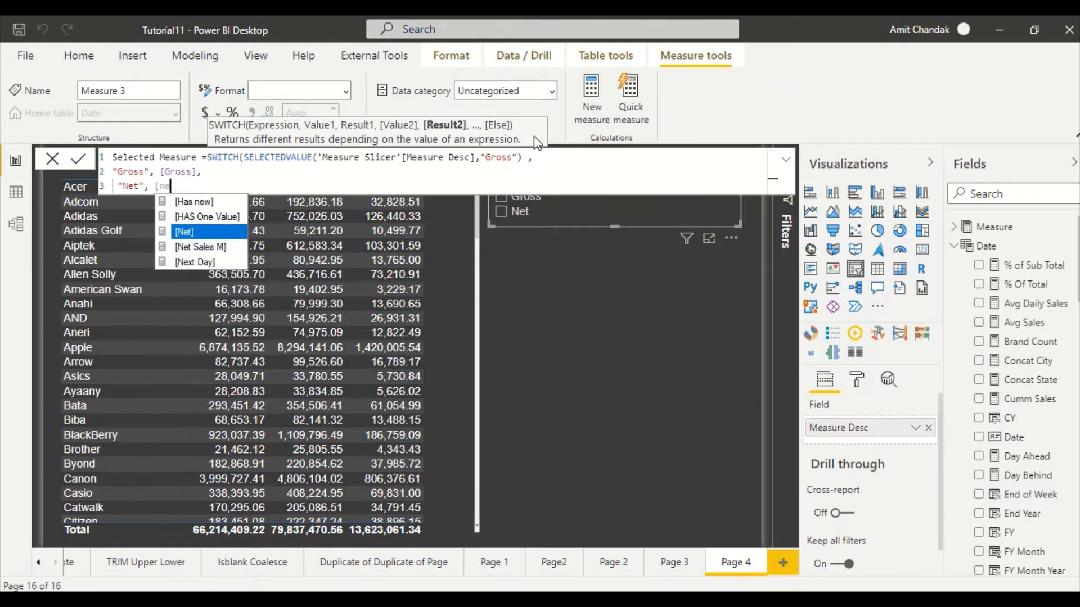
key("Tab")
type(",")
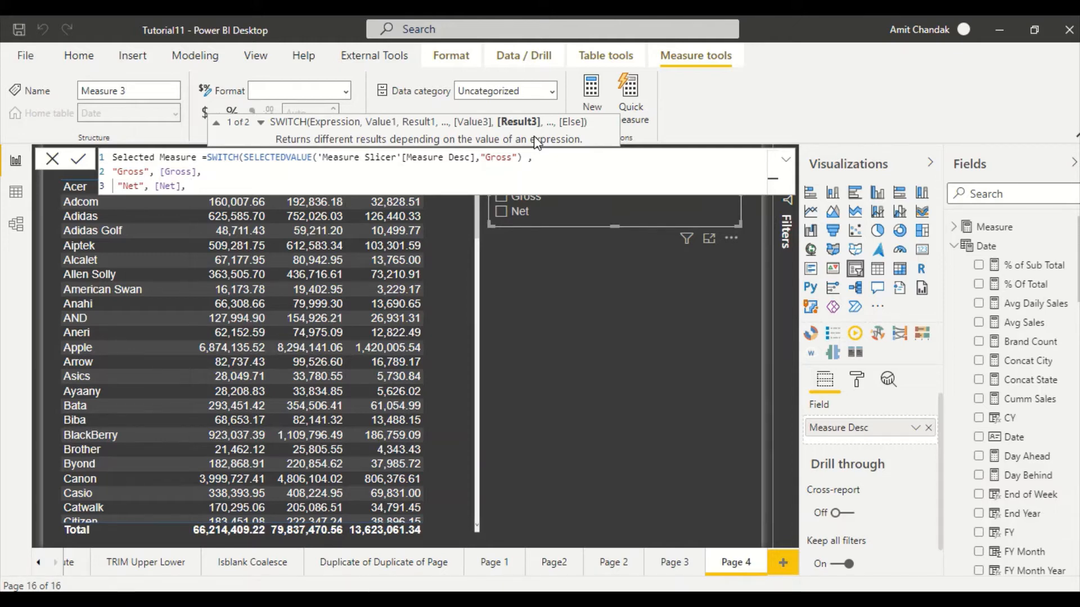
type("[")
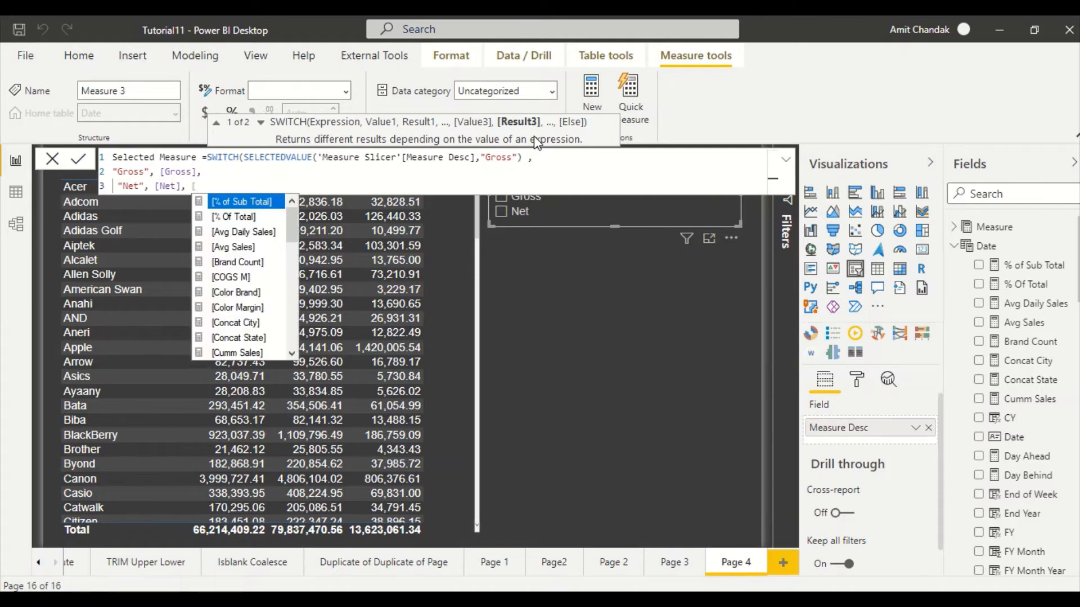
key("BackSpace")
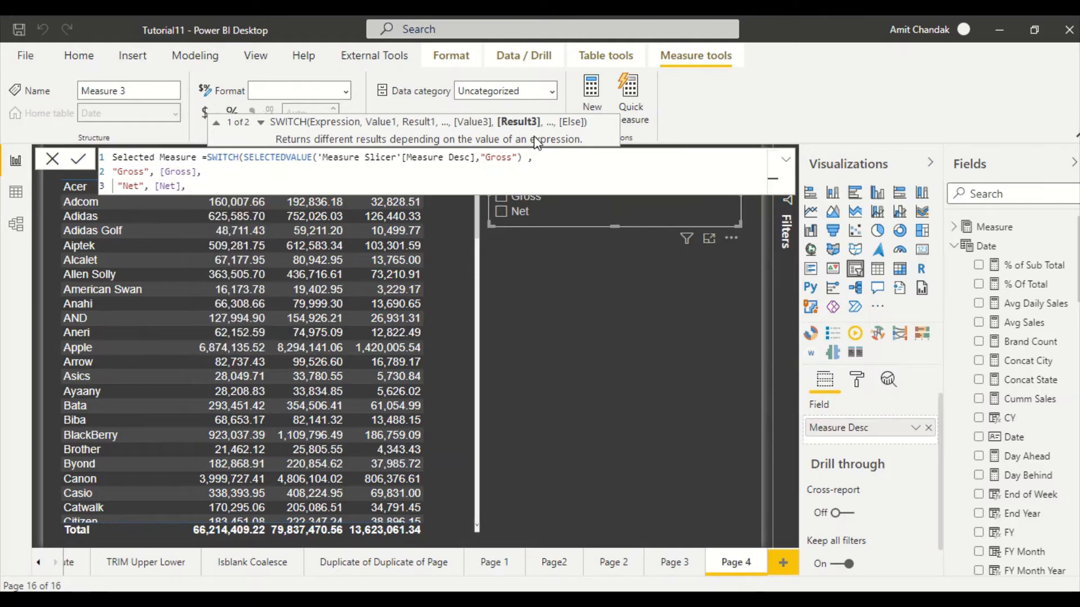
type("\"\"")
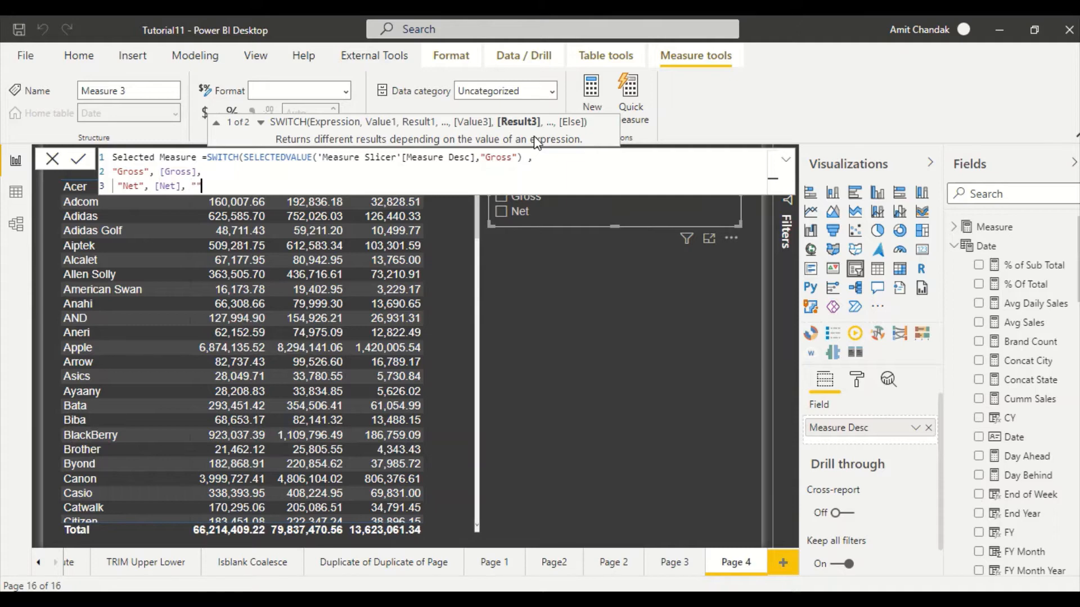
key("BackSpace")
key("BackSpace")
key("BackSpace")
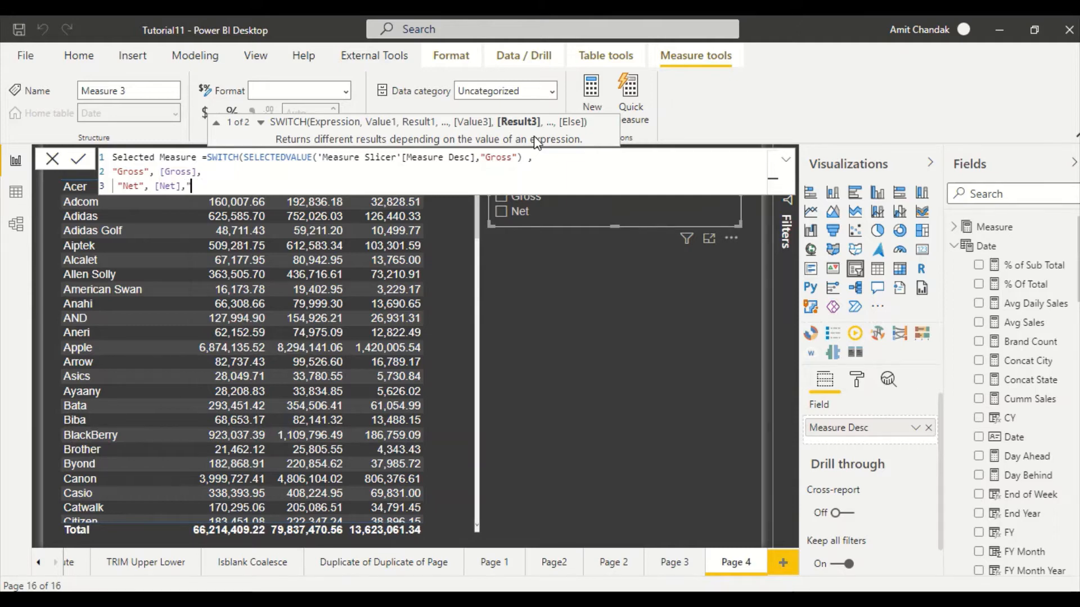
Step: Add a SWITCH case on a new line returning [Discount] for "Discount", close the function and commit the Selected Measure formula
key("shift+Return")
key("shift+Return")
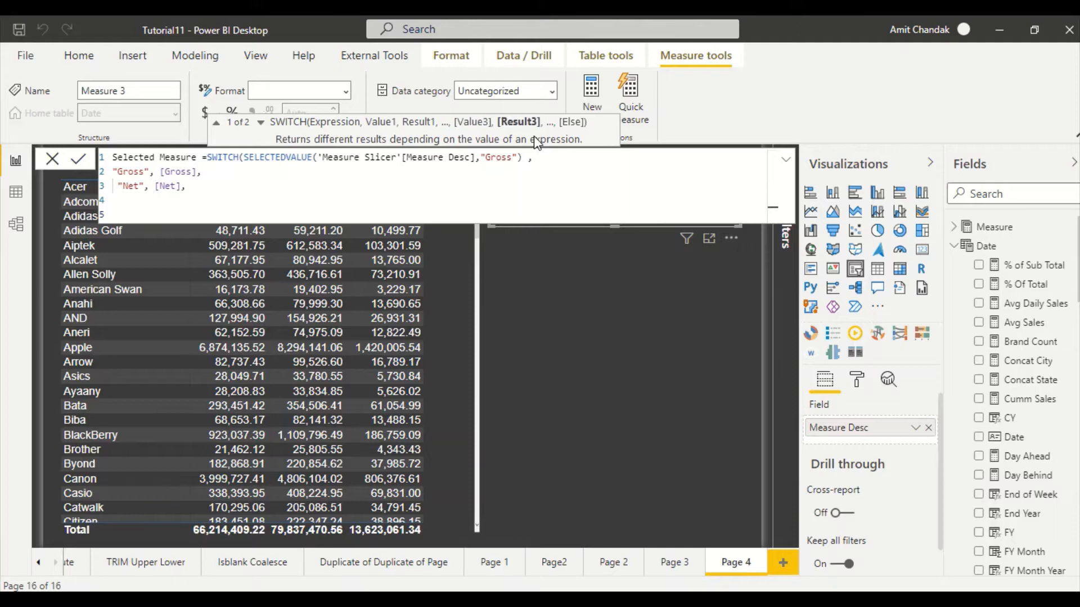
left_click(143, 198)
type("\"Discount\",[")
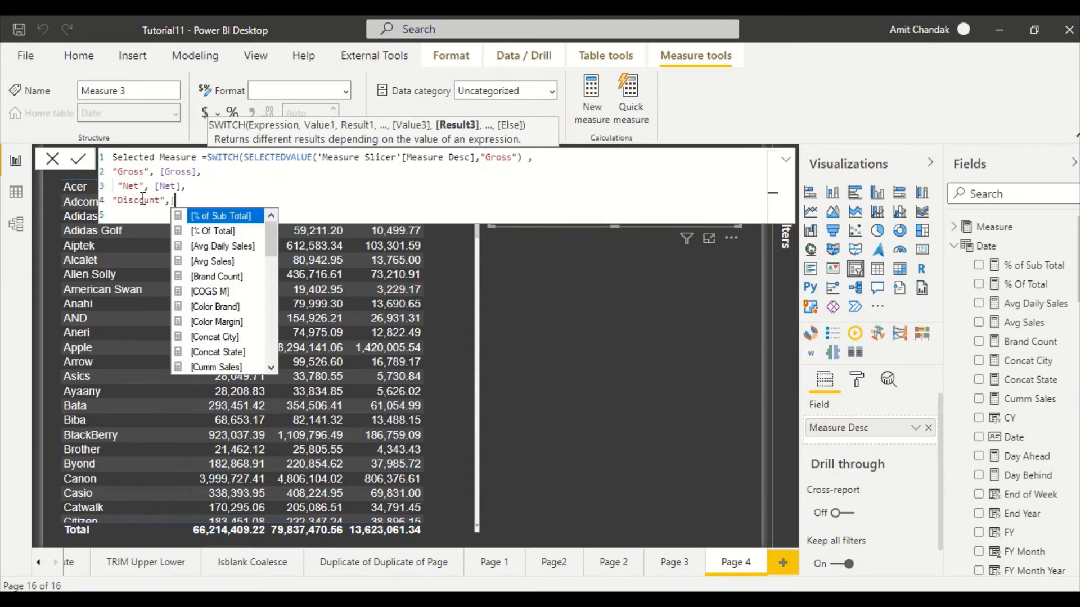
type("Discount]")
key("Tab")
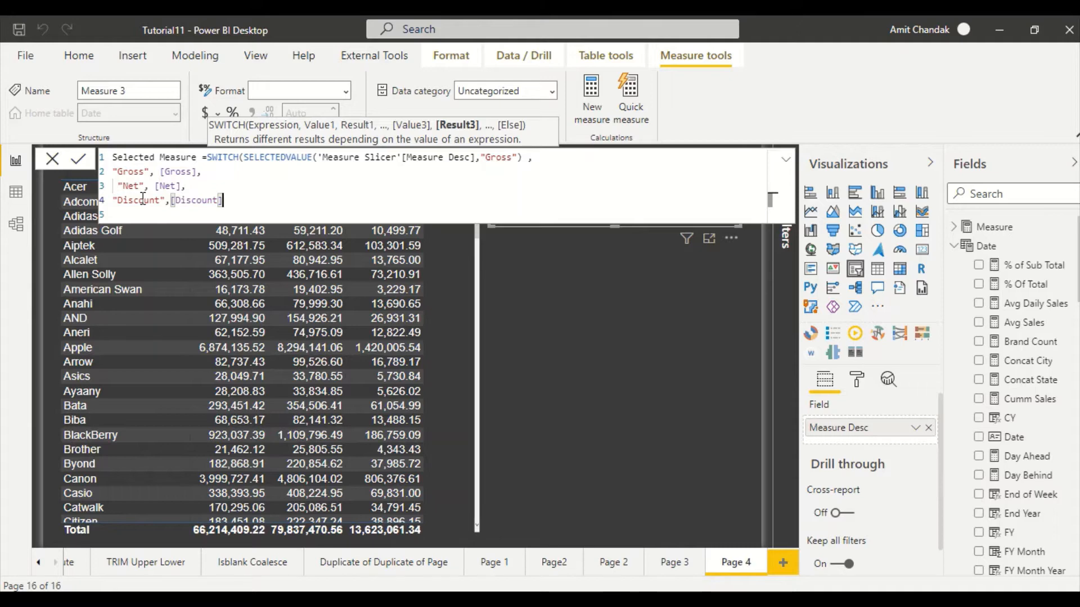
type(")")
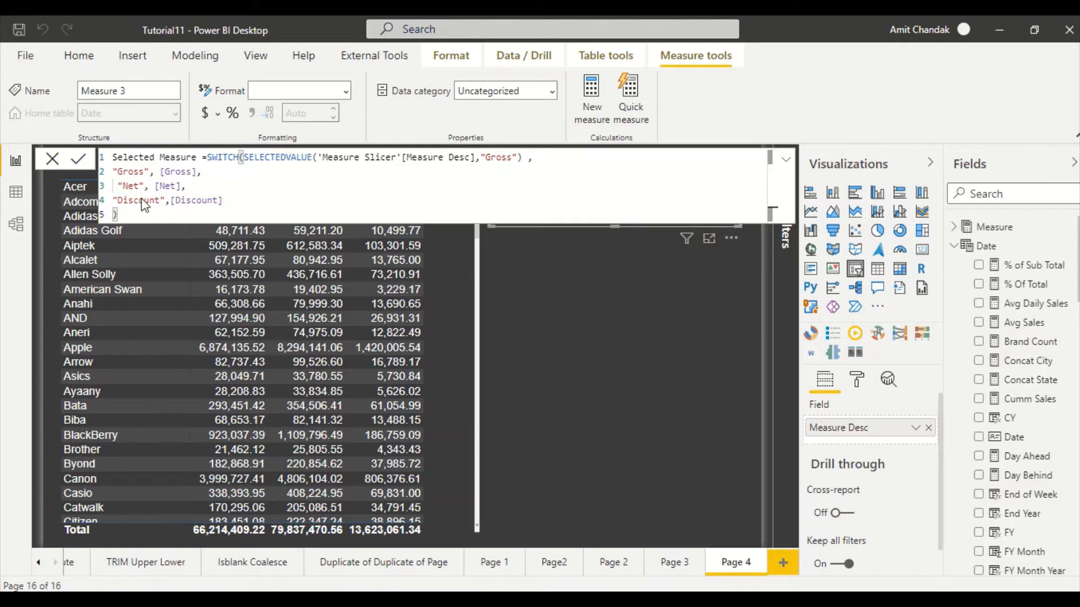
key("Return")
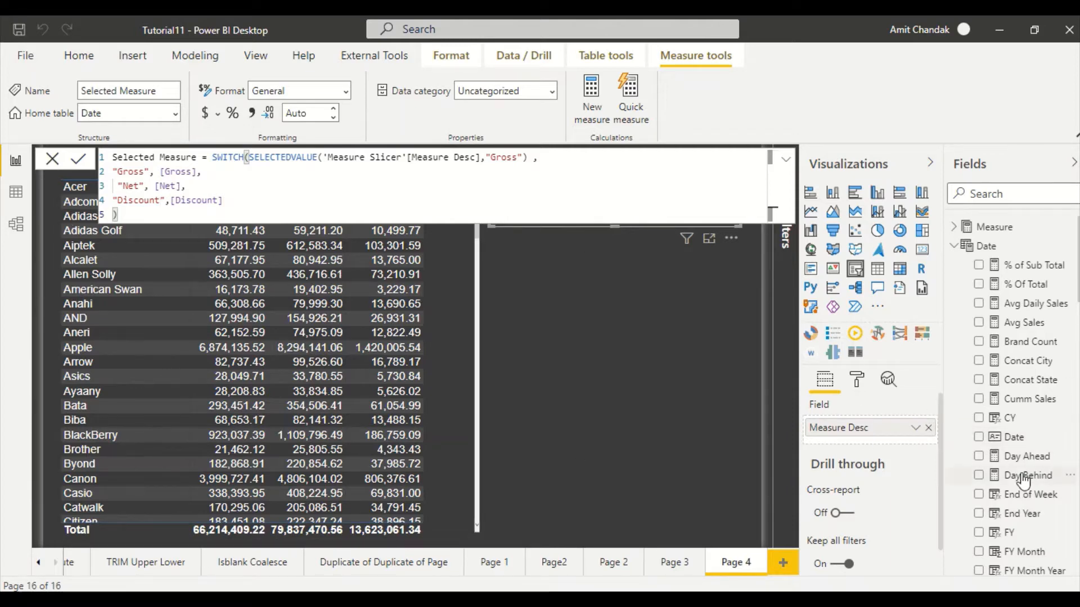
Step: Narrow the Measure Desc slicer from its left edge and widen the brand table into the freed space
scroll(980, 460, "down", 3)
left_click(548, 336)
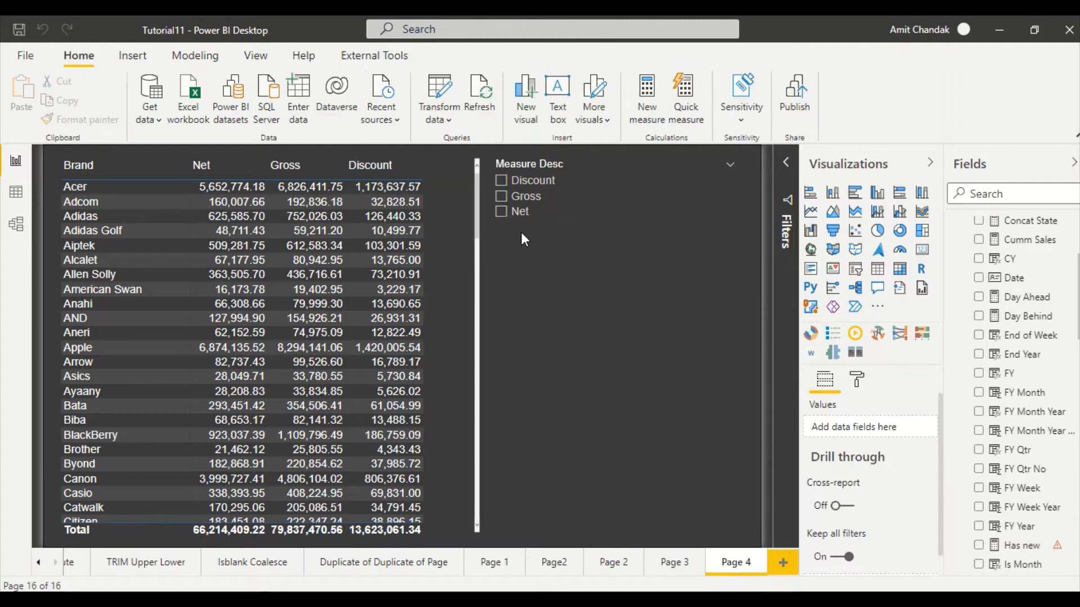
left_click(515, 220)
left_click_drag(525, 195, 603, 196)
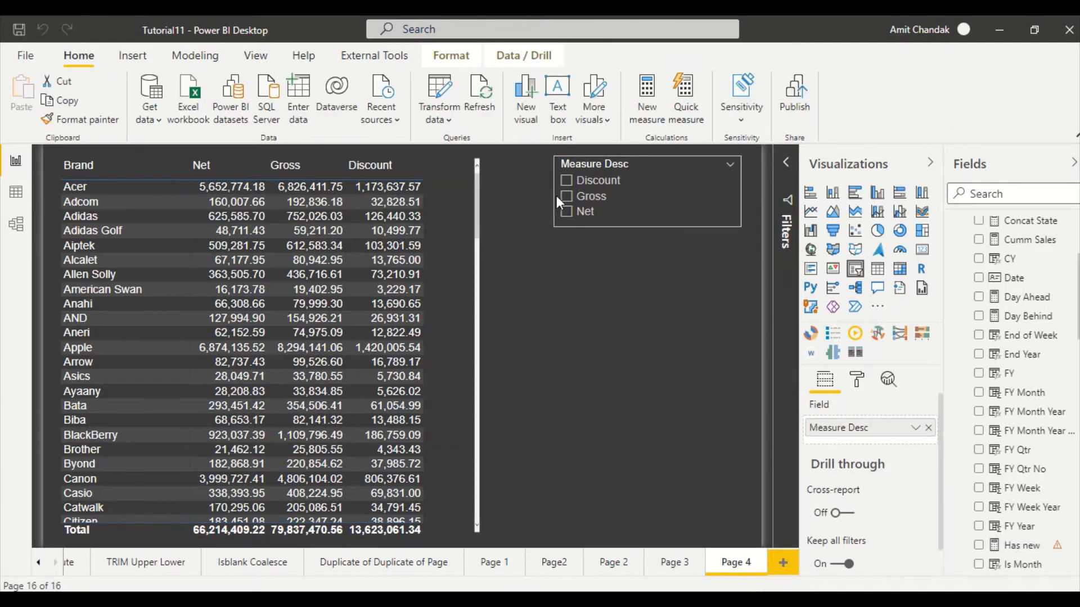
left_click(464, 261)
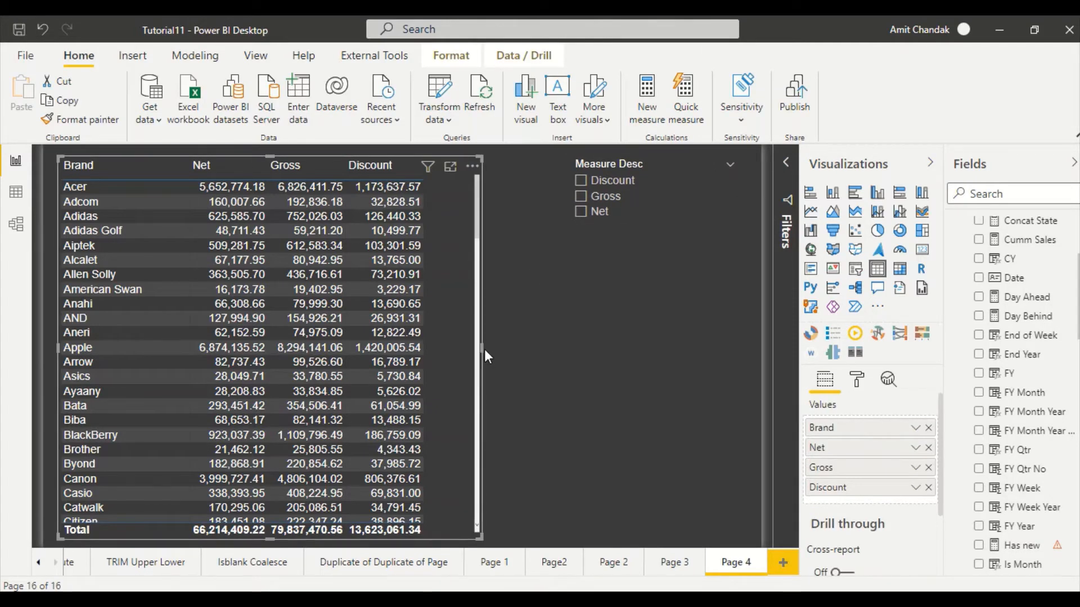
left_click_drag(481, 346, 532, 347)
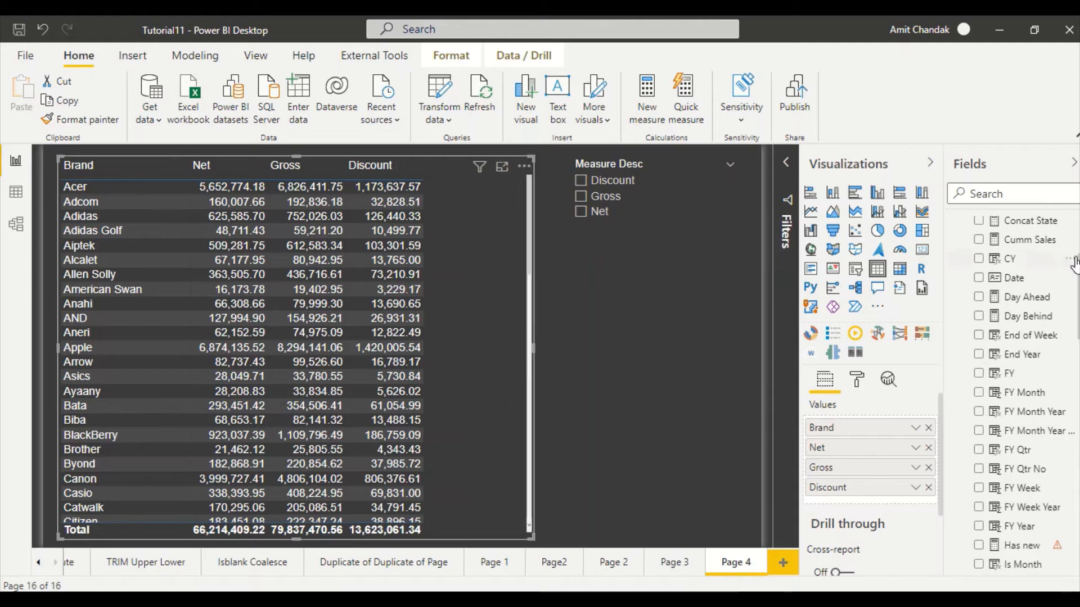
Step: Find the Selected Measure field by searching for "sel" and add it to the brand table
left_click(1023, 198)
type("sel")
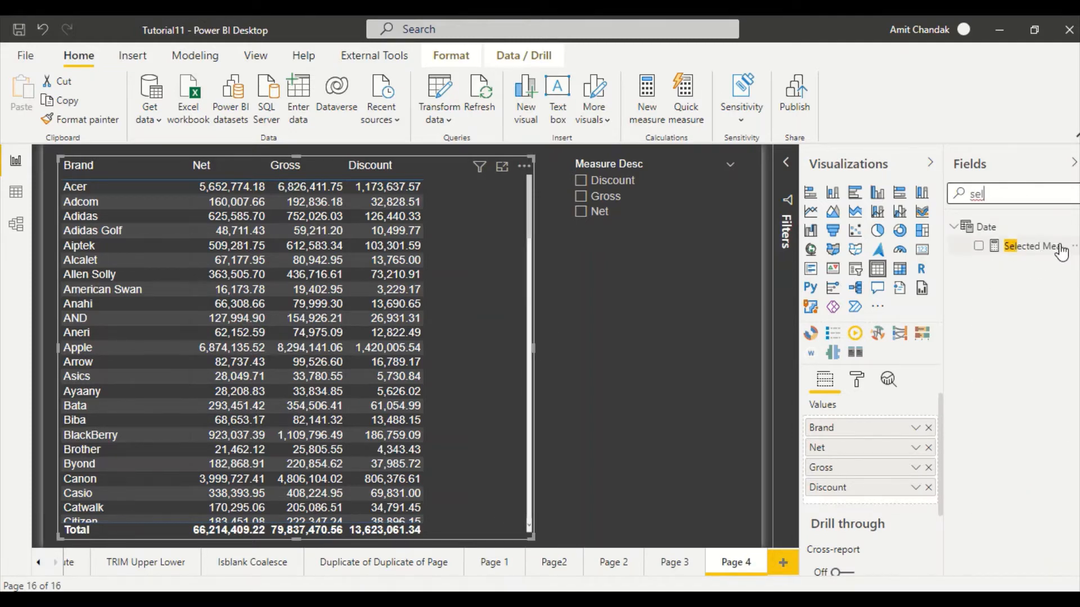
left_click_drag(1040, 247, 533, 271)
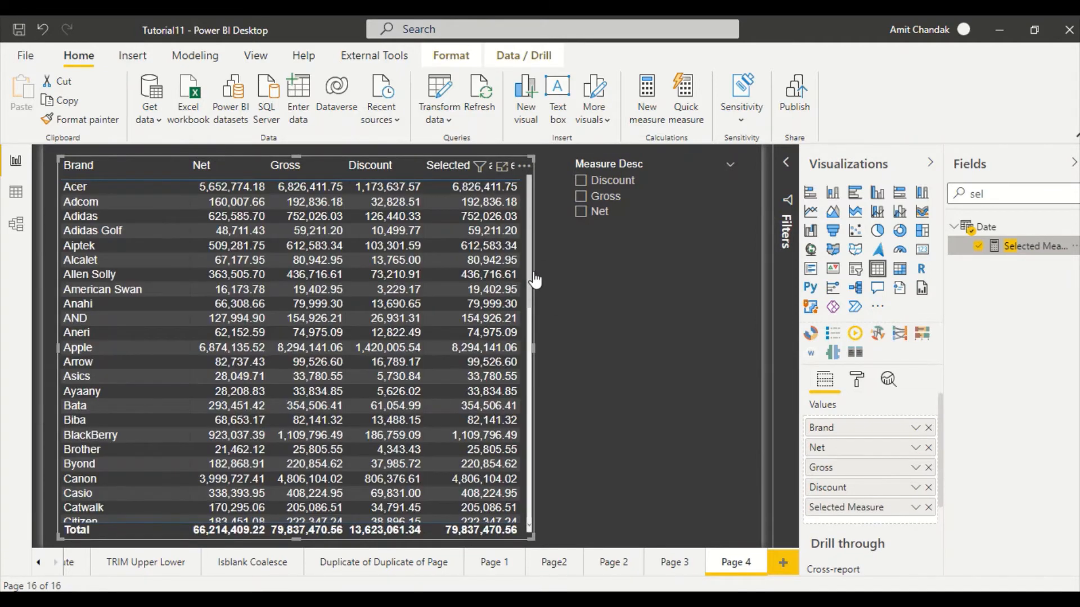
Step: Change the home table of Selected Measure to Measure
left_click(1018, 248)
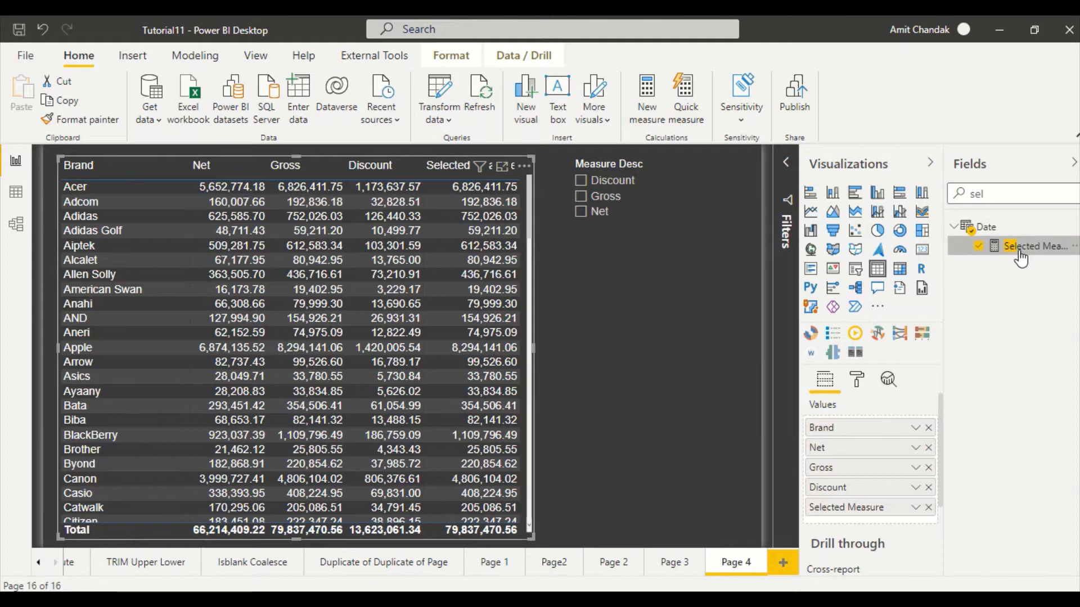
left_click(97, 114)
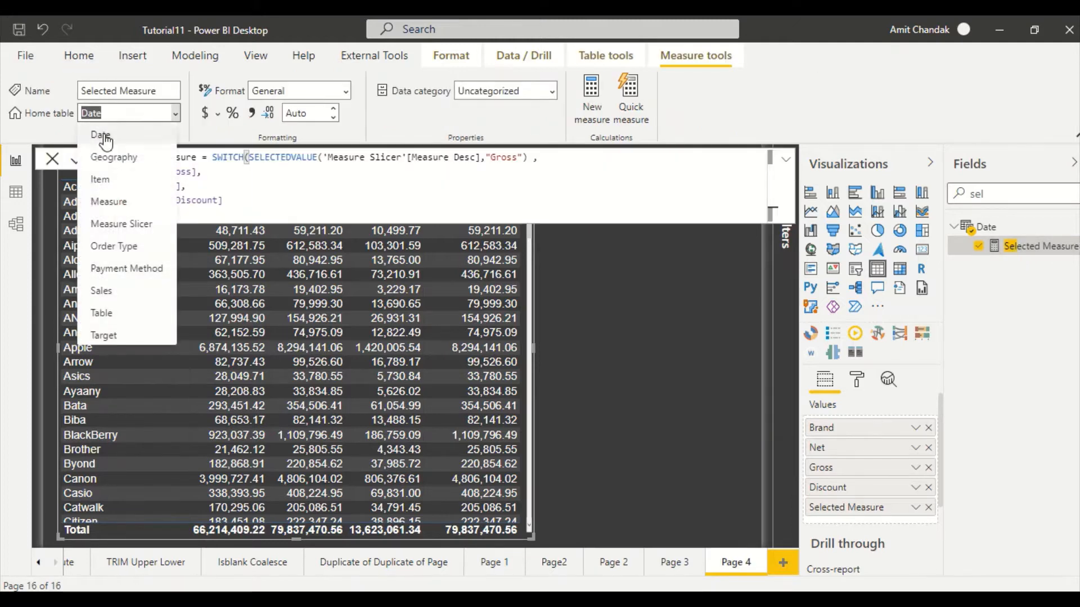
left_click(116, 203)
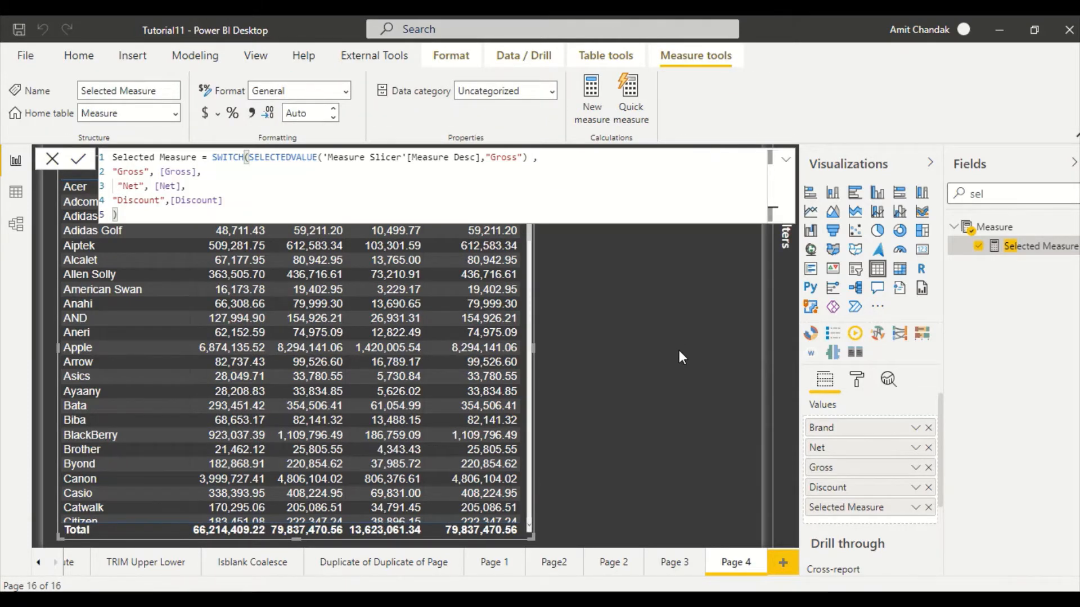
left_click(679, 350)
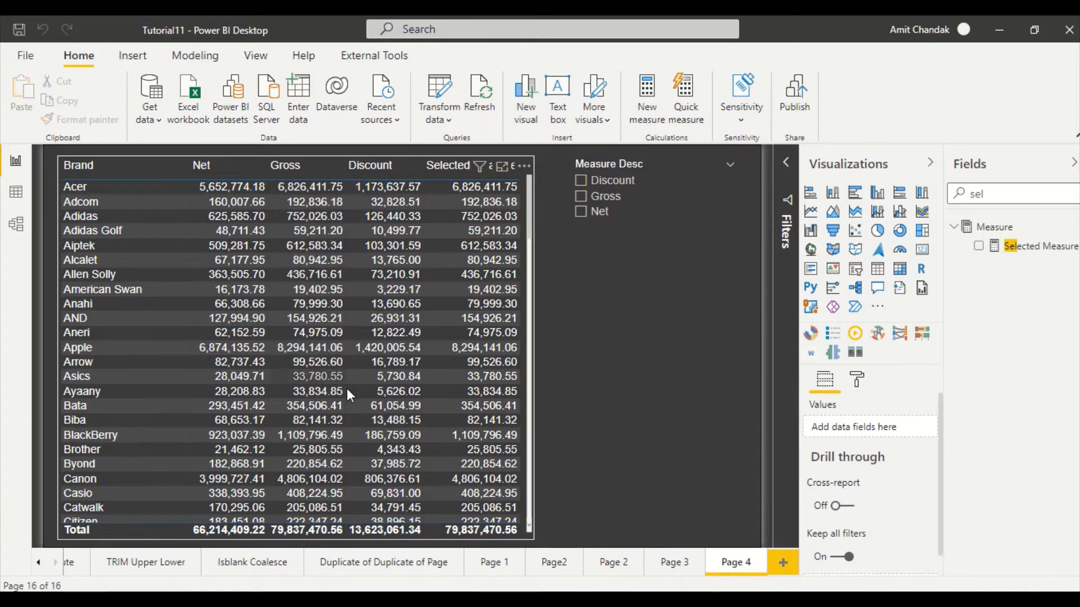
Step: Select Gross, Net and Discount in turn in the Measure Desc slicer to check the Selected Measure column
left_click(583, 207)
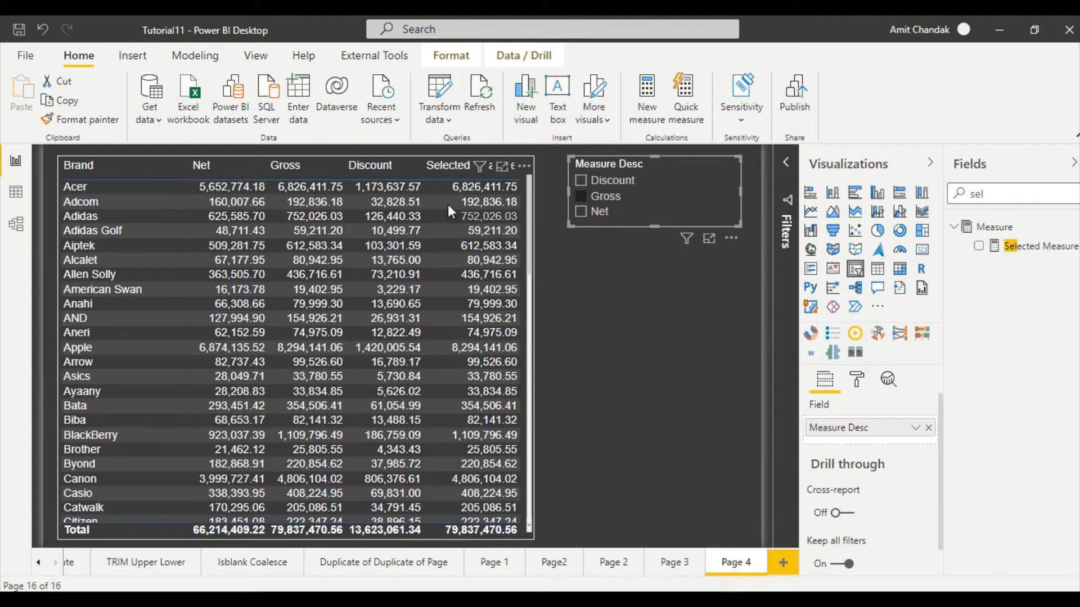
left_click(590, 211)
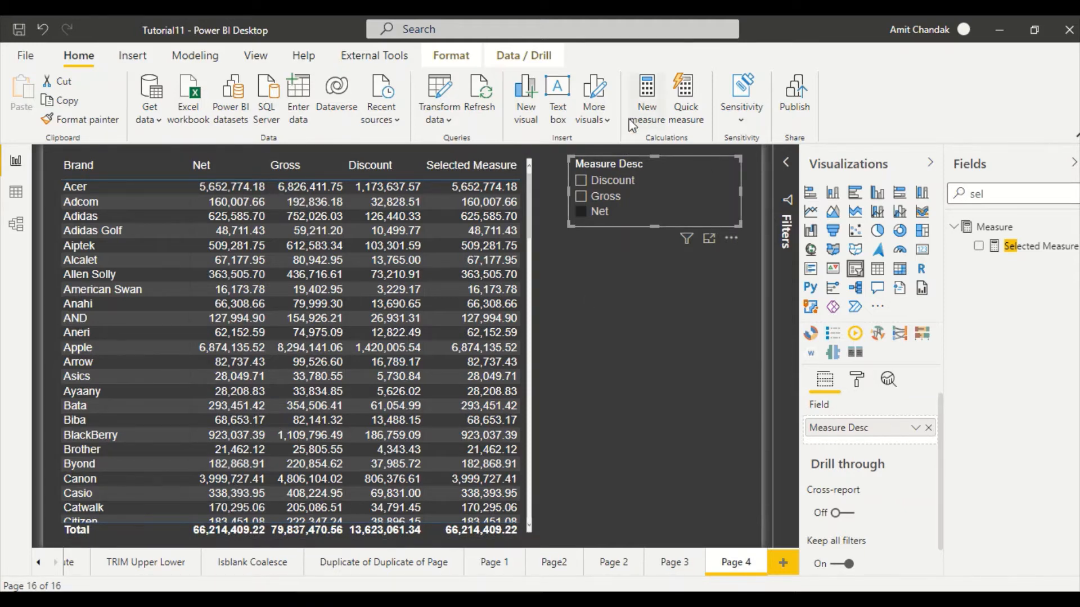
left_click(585, 181)
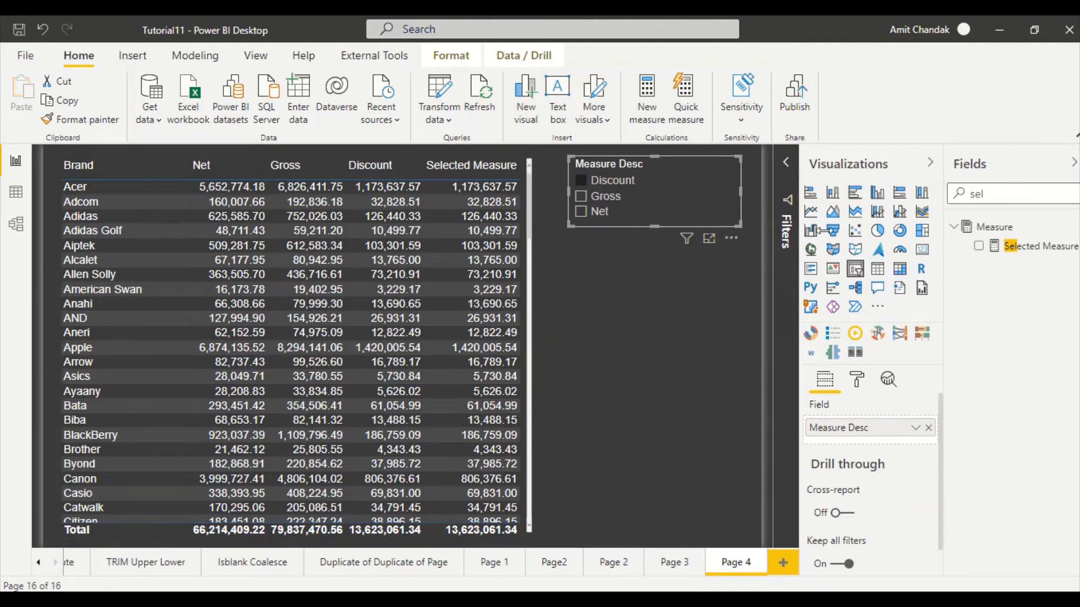
Step: Find the orientation setting in the Measure Desc slicer's formatting options and set it to Horizontal
left_click(860, 384)
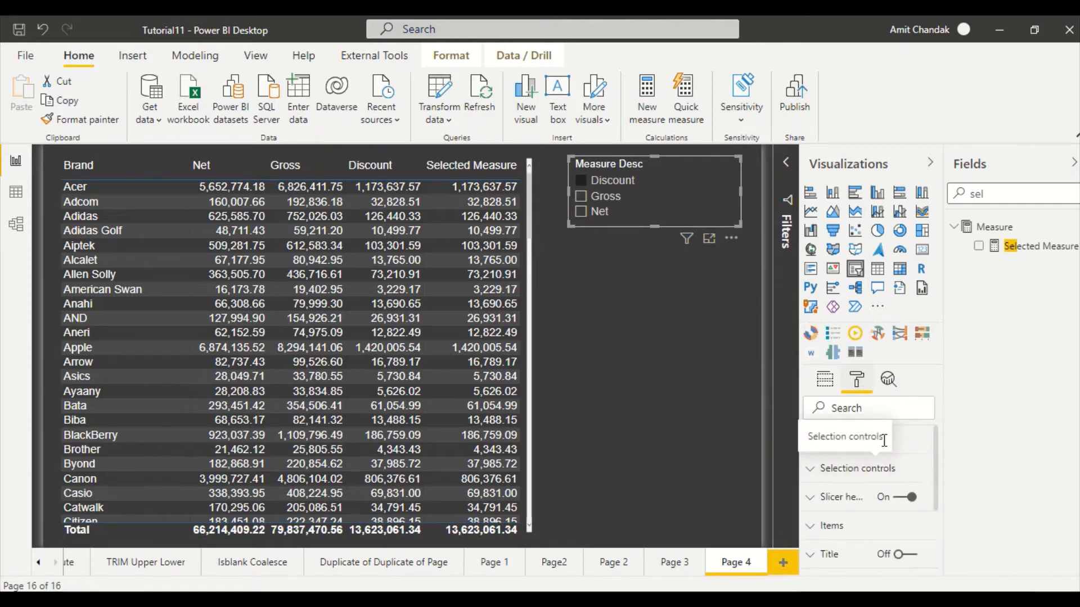
left_click(897, 449)
scroll(900, 455, "down", 5)
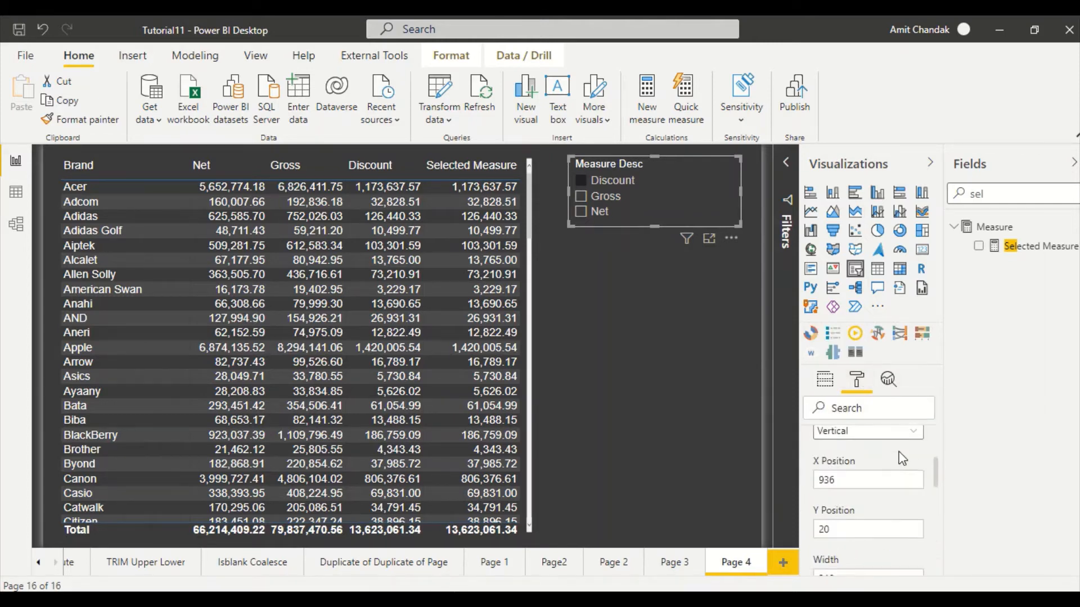
scroll(902, 459, "down", 3)
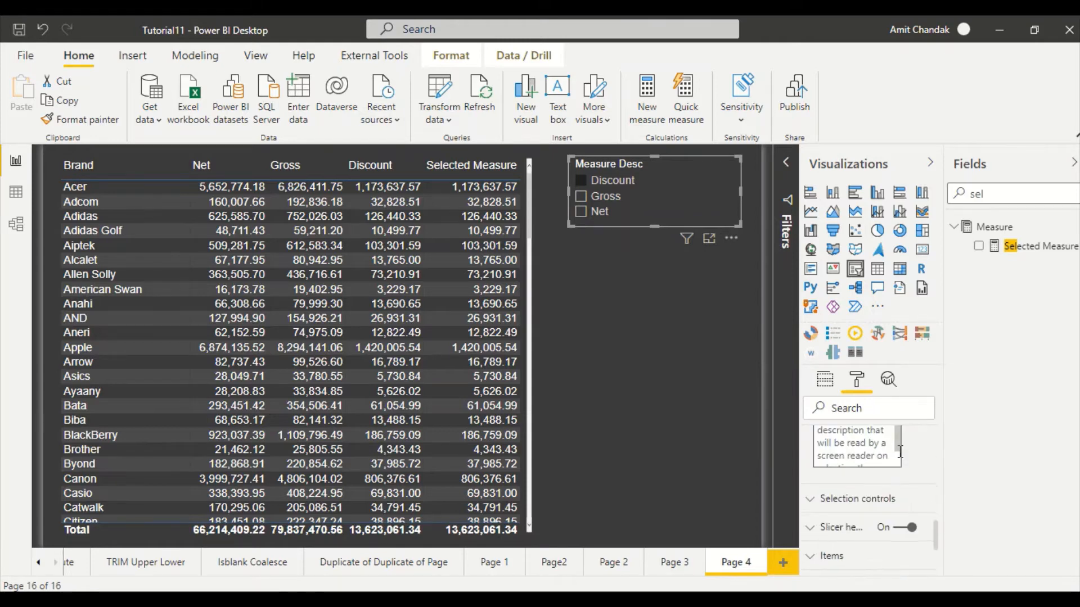
left_click(883, 498)
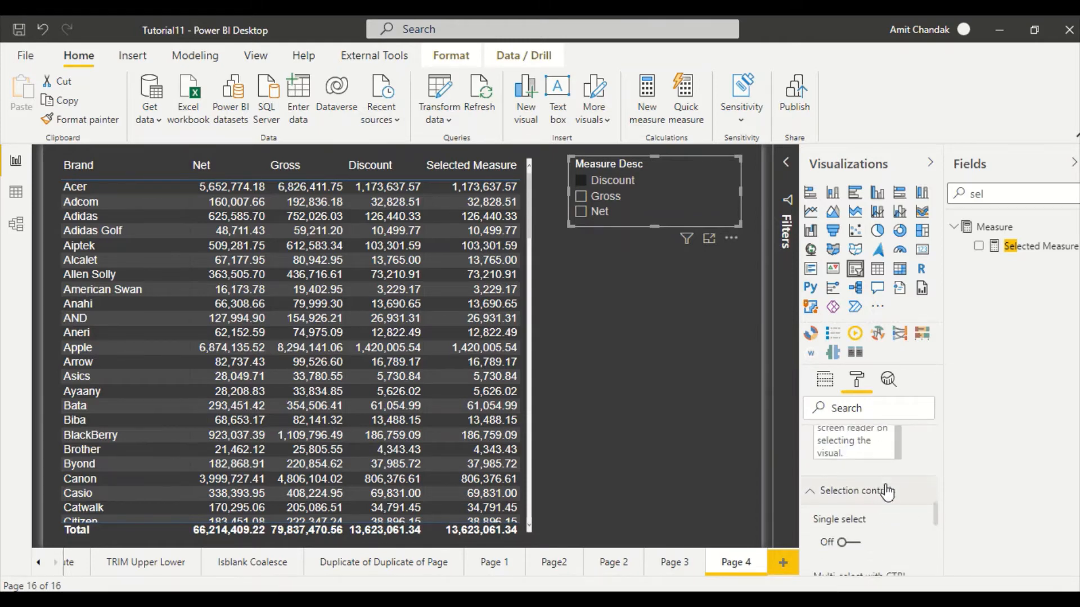
scroll(886, 490, "down", 3)
scroll(891, 492, "down", 2)
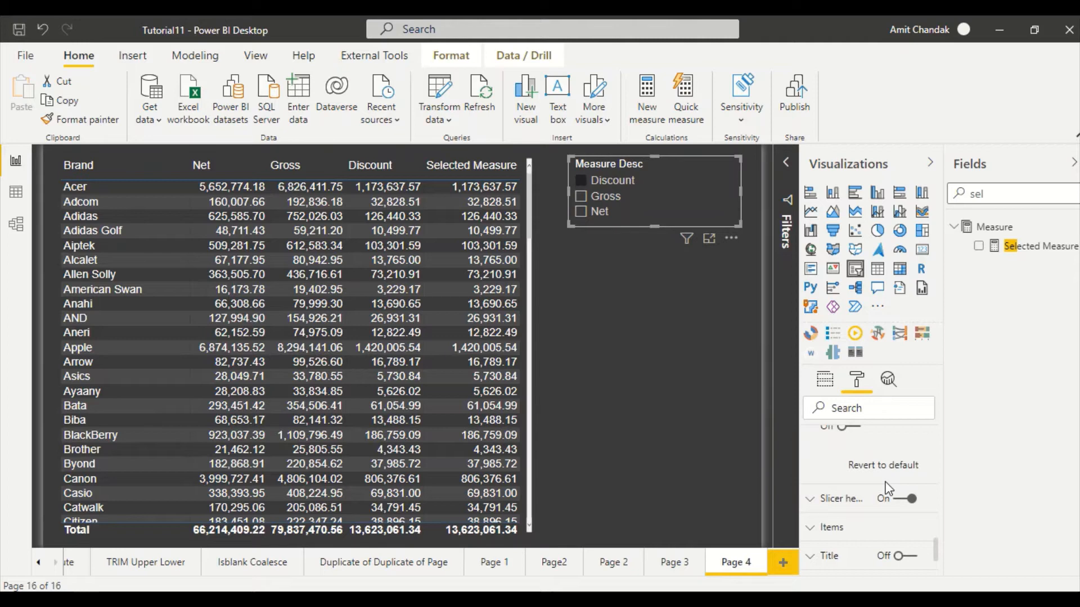
left_click(853, 414)
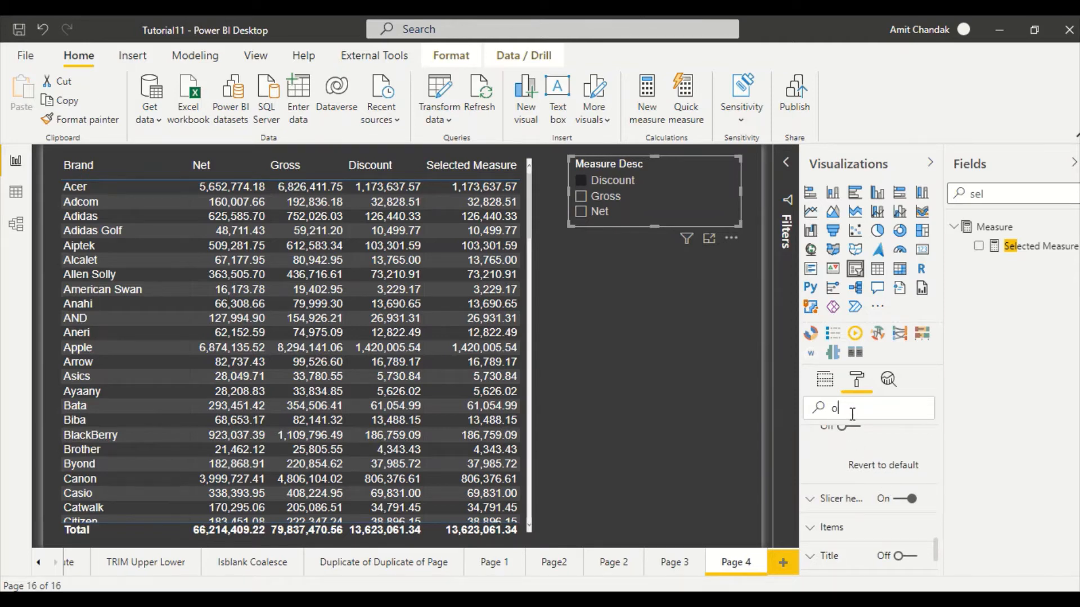
type("or")
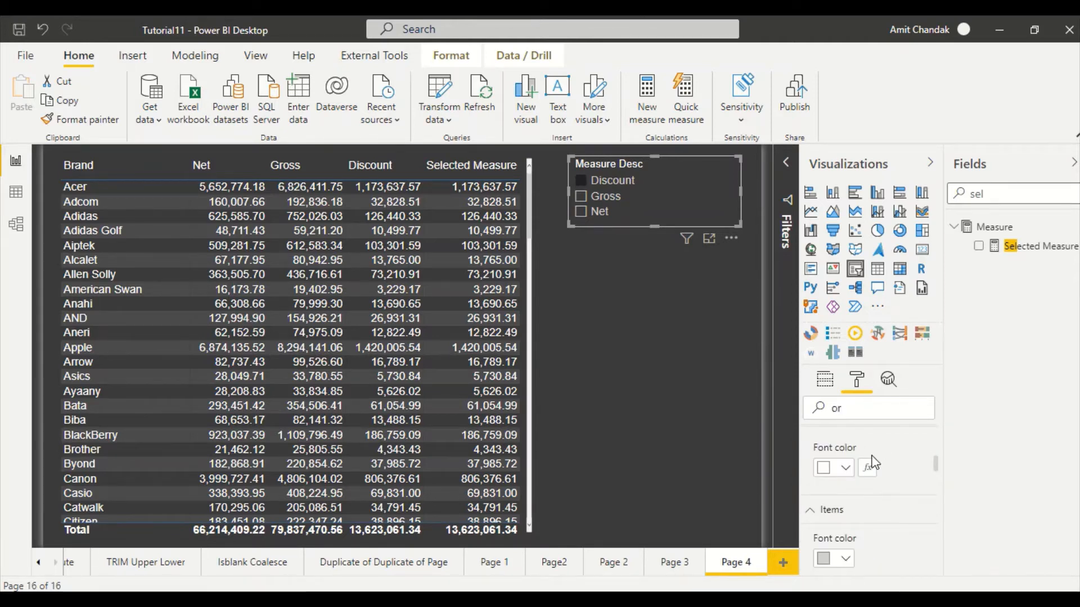
scroll(877, 465, "up", 4)
scroll(883, 487, "down", 1)
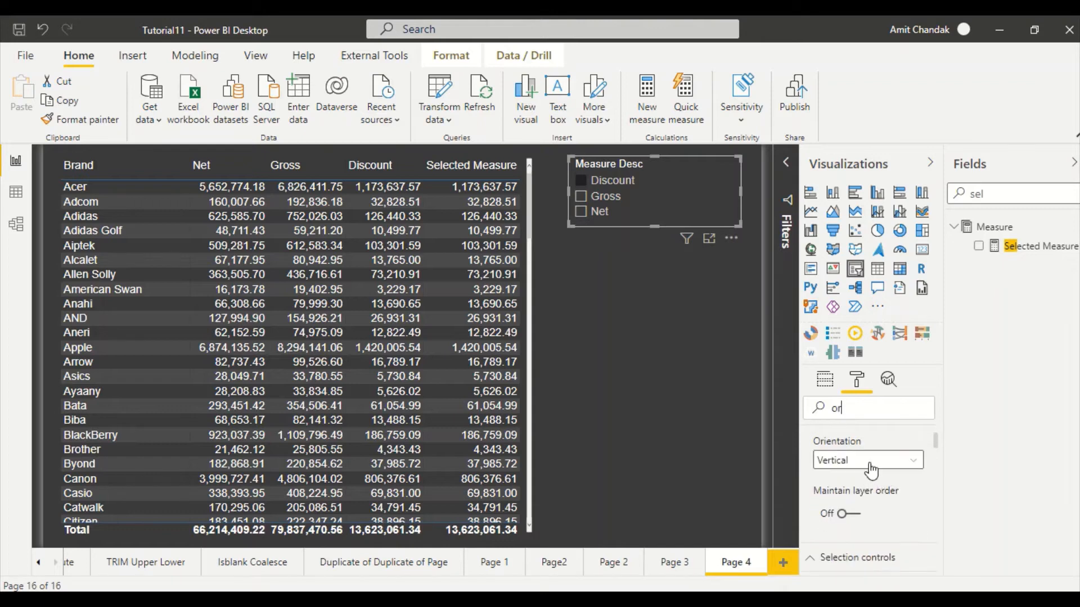
left_click(874, 462)
left_click(859, 496)
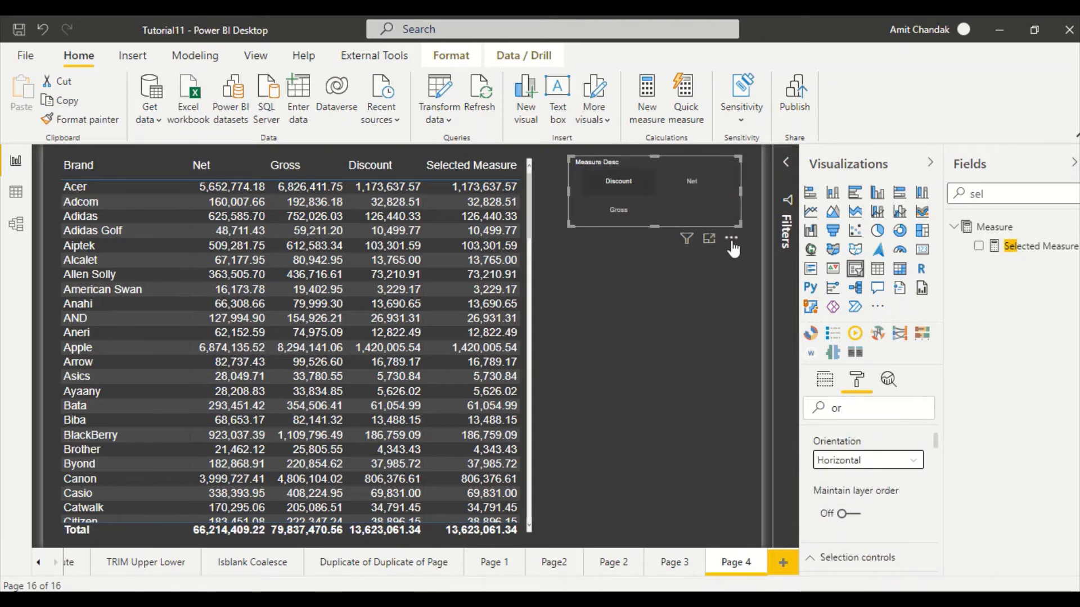
Step: Find the Items settings in the Measure Desc slicer's formatting options by searching for "ite" and set the item background to orange
left_click_drag(863, 408, 765, 395)
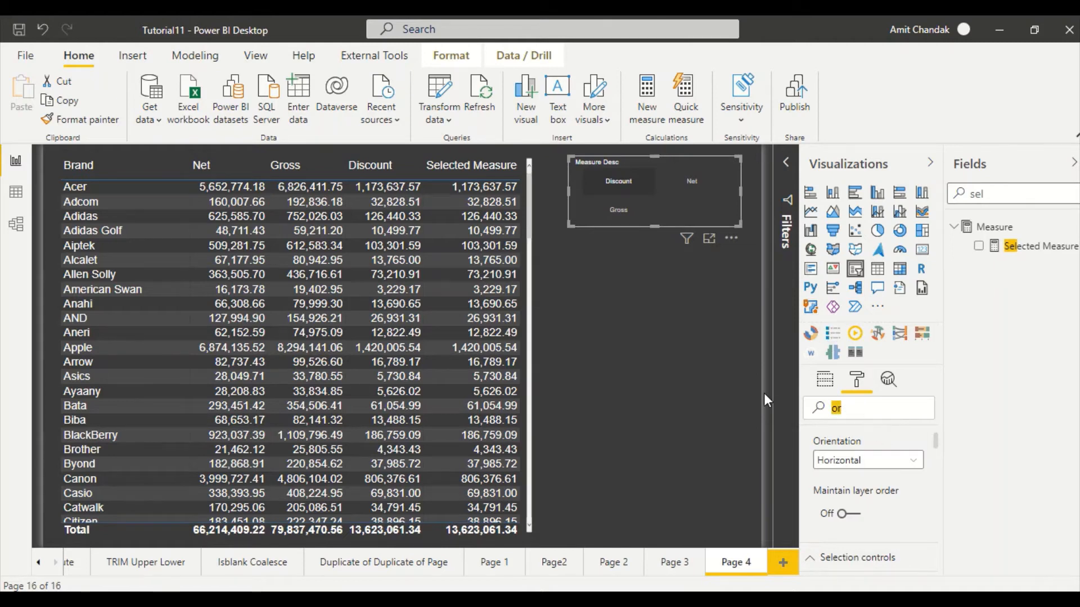
type("ite")
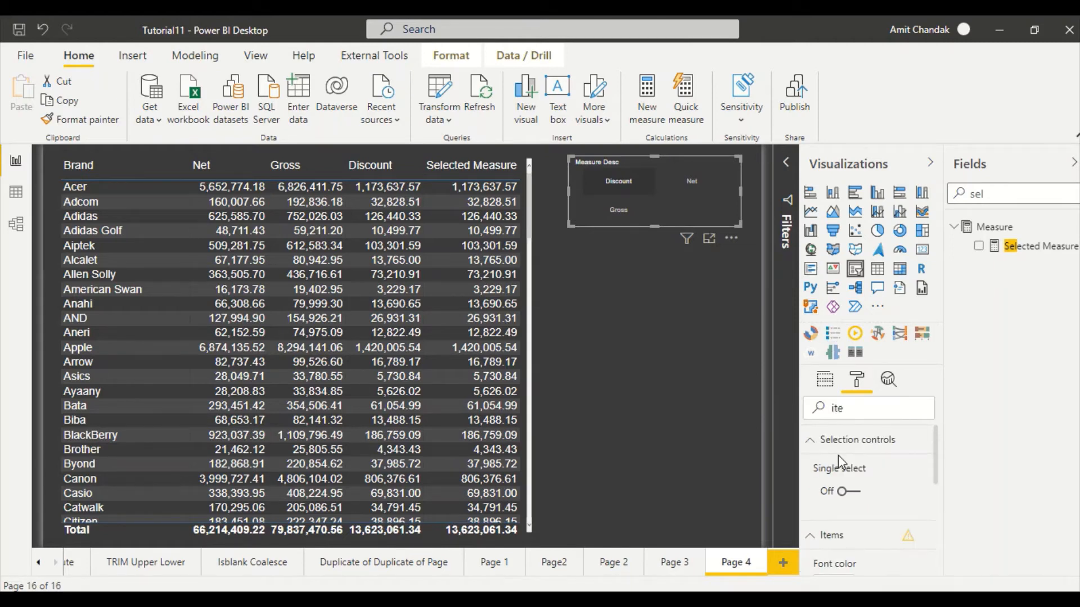
scroll(840, 461, "down", 5)
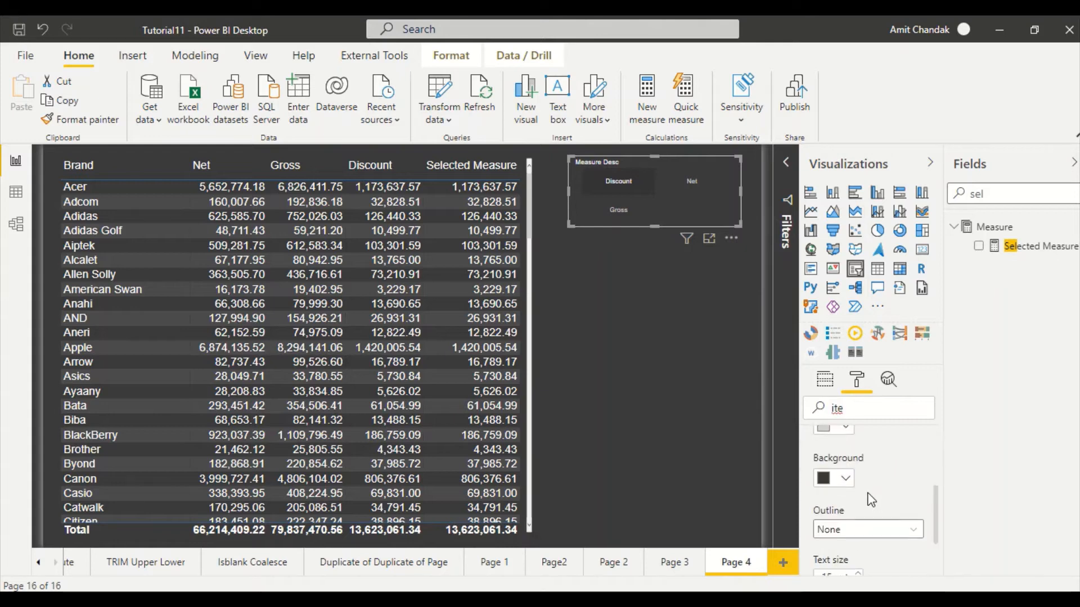
scroll(857, 490, "up", 1)
scroll(856, 498, "down", 1)
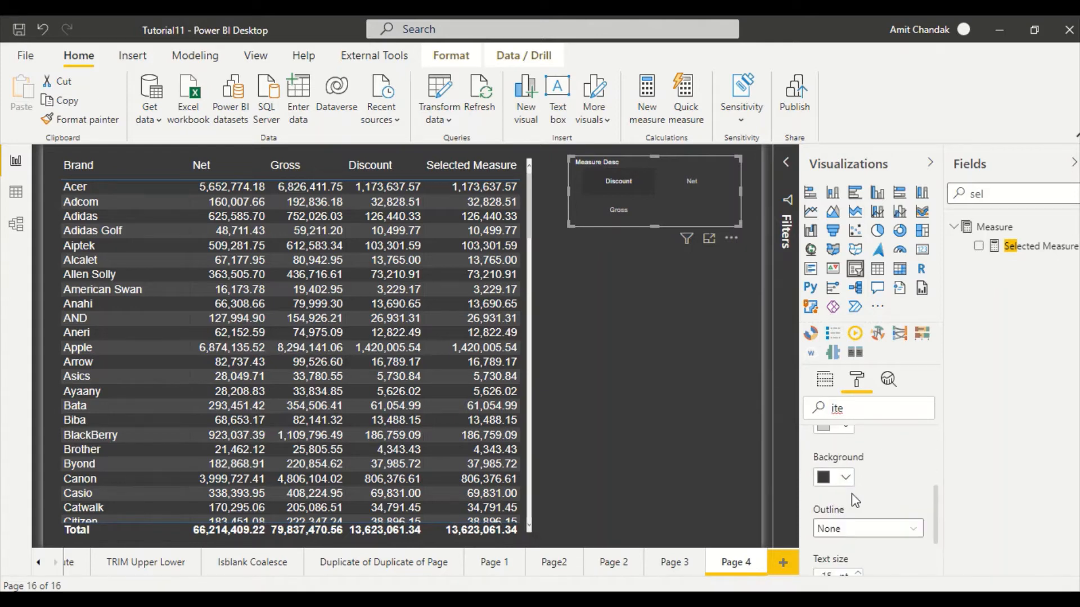
left_click(846, 478)
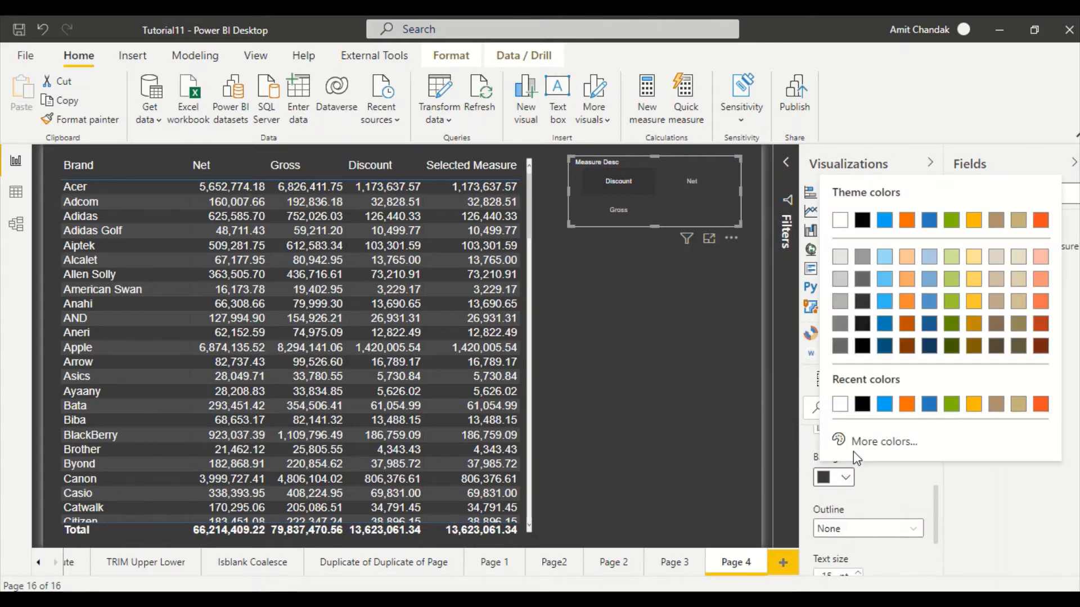
left_click(906, 404)
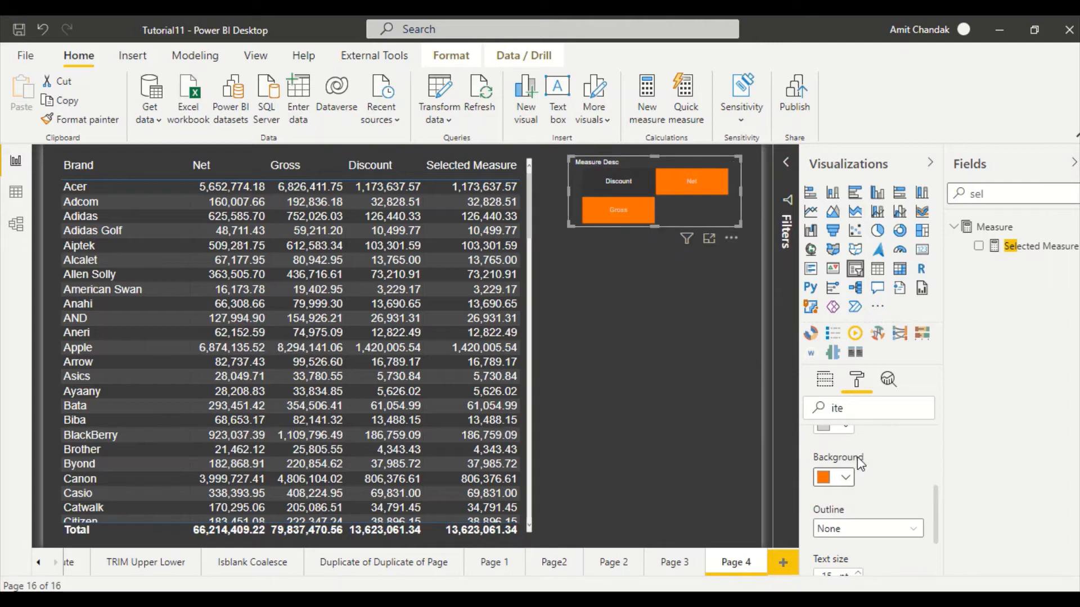
scroll(857, 457, "down", 1)
scroll(874, 478, "up", 3)
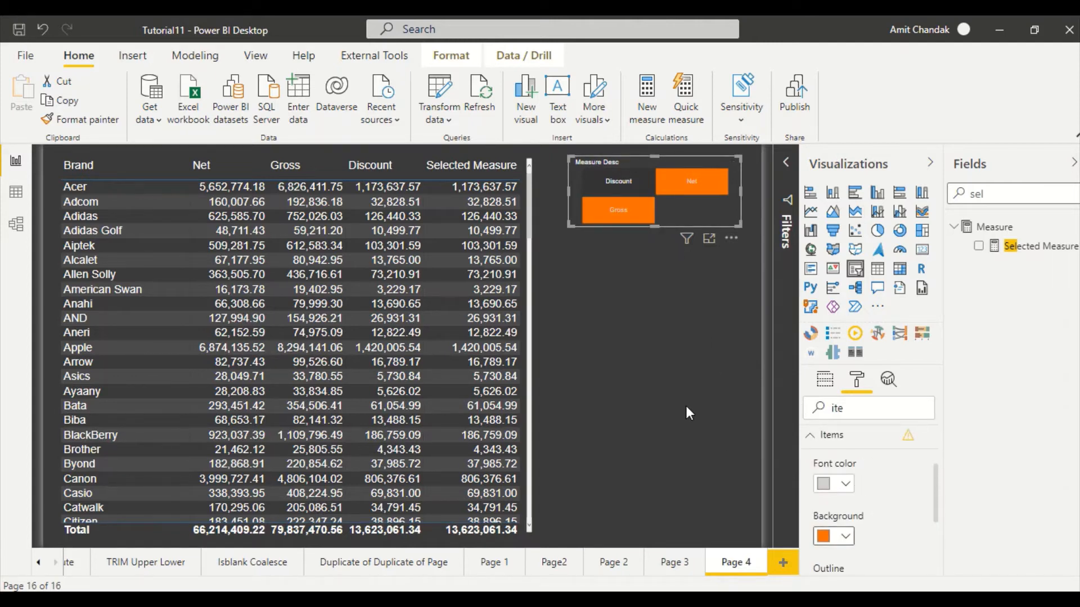
Step: Select Net and Gross in turn in the Measure Desc slicer to check the orange item formatting
left_click(682, 191)
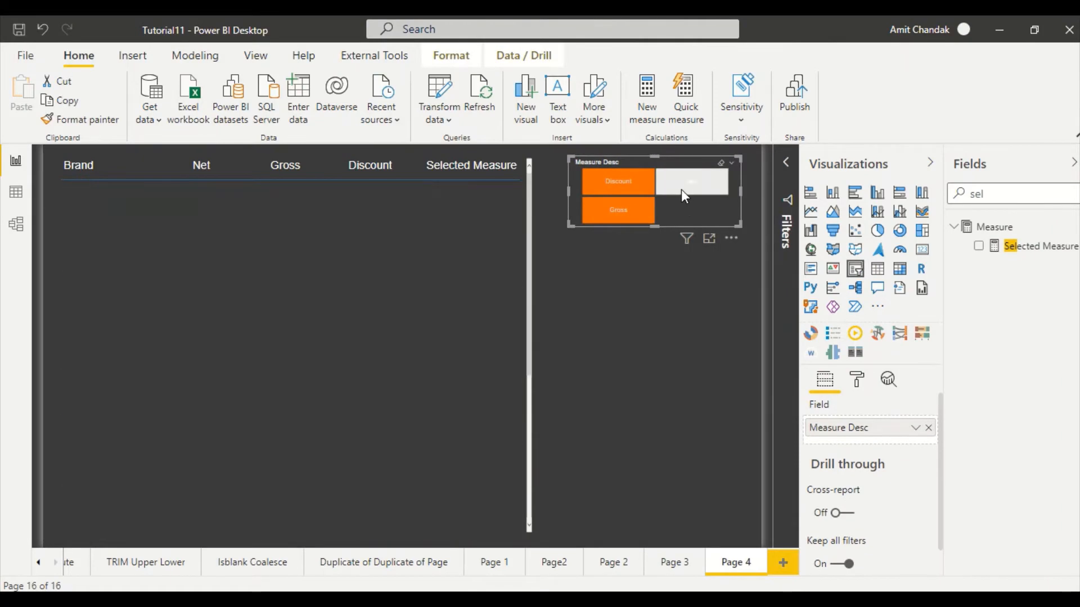
left_click(637, 217, "ctrl")
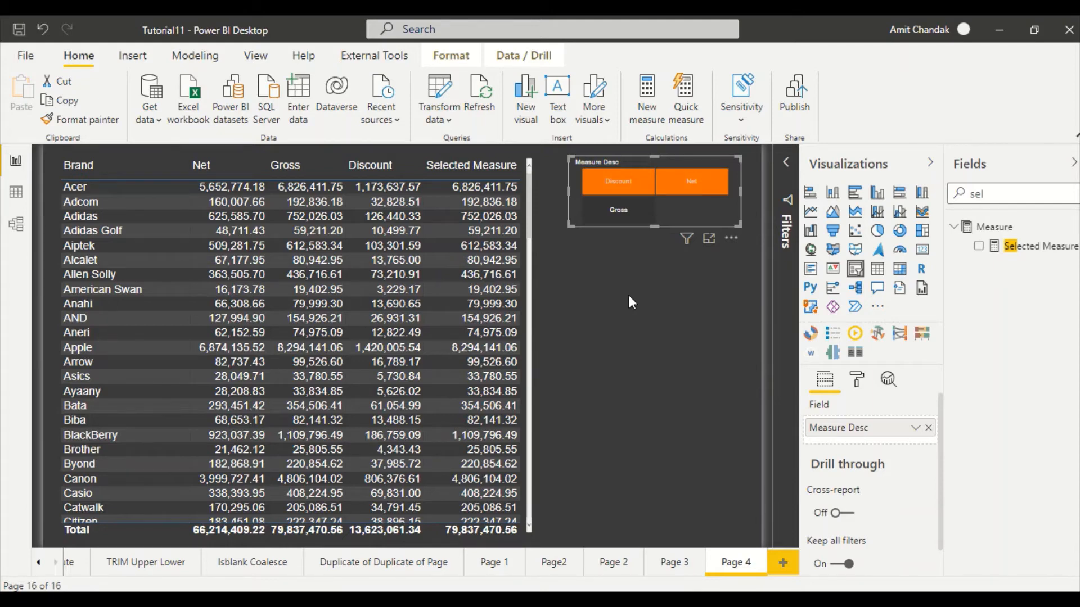
left_click(599, 339)
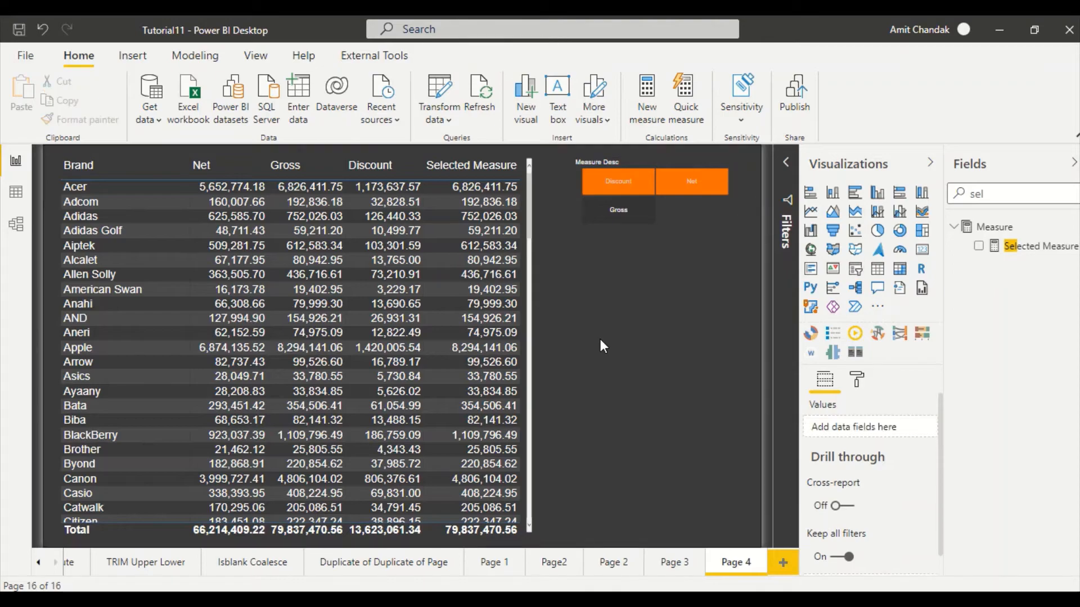
Step: Switch to Tableau Public and add Brand from the Item table as the rows of Sheet 17
key("alt+Tab")
key("alt+Tab")
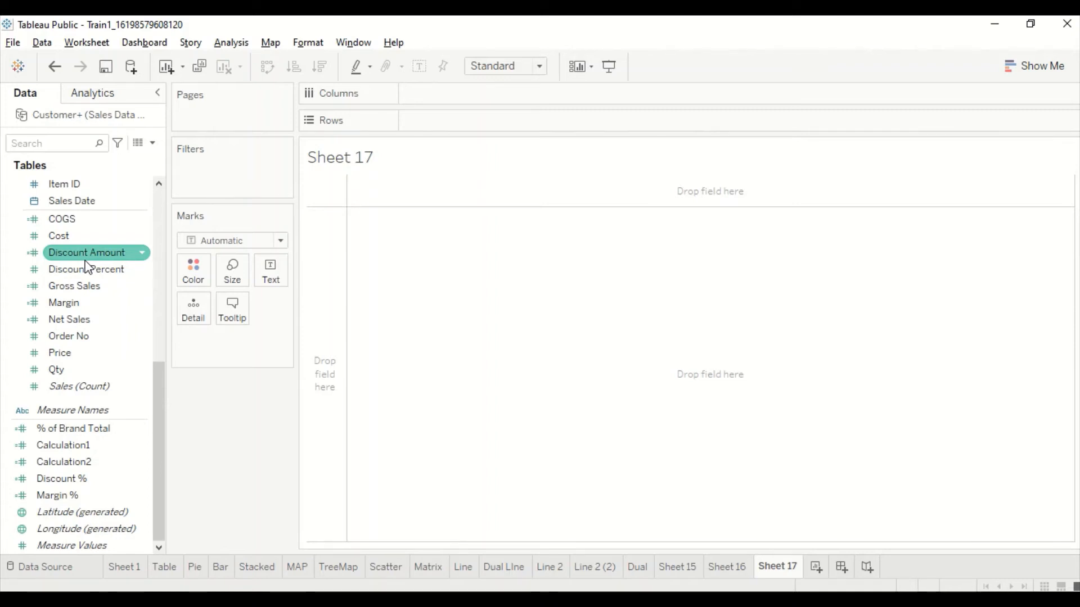
scroll(83, 360, "up", 5)
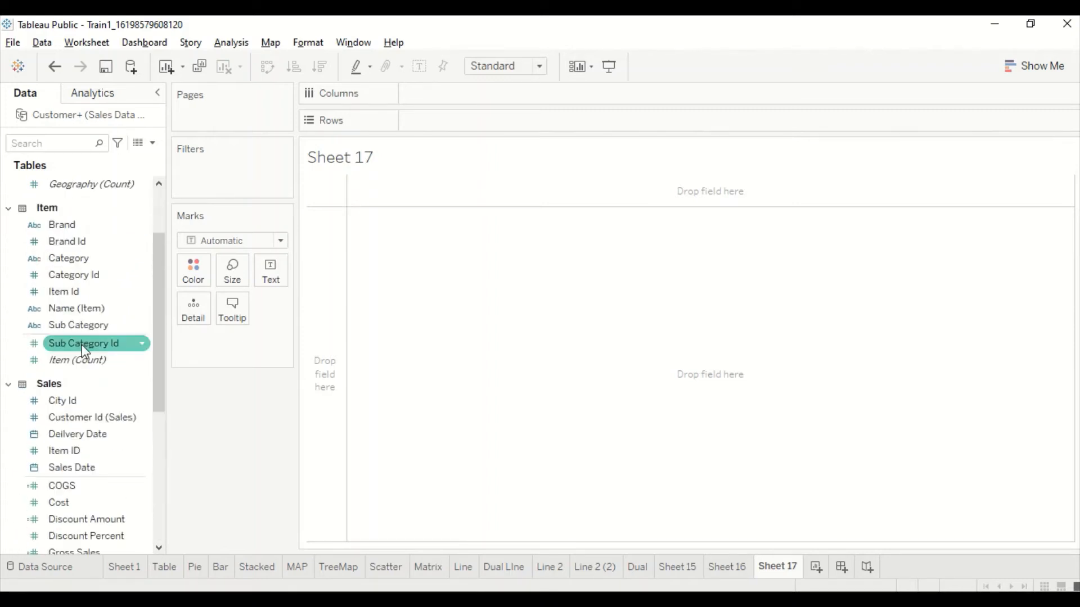
left_click_drag(55, 228, 374, 270)
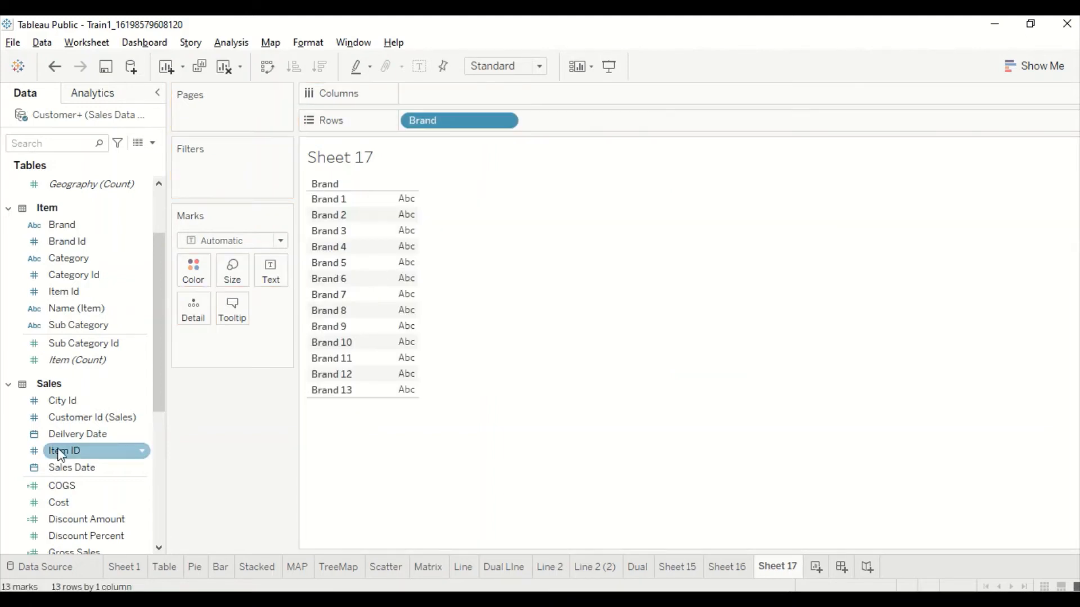
Step: Add Net Sales, Gross Sales and Discount Amount to the brand table and arrange the measures in that order
scroll(77, 433, "down", 2)
scroll(82, 440, "down", 1)
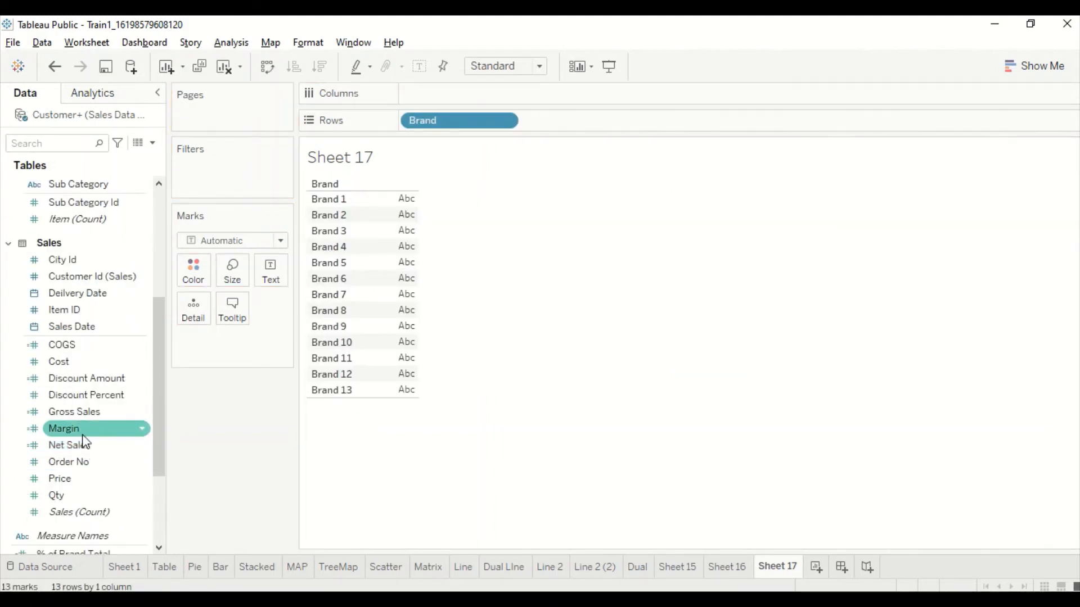
left_click_drag(85, 443, 398, 227)
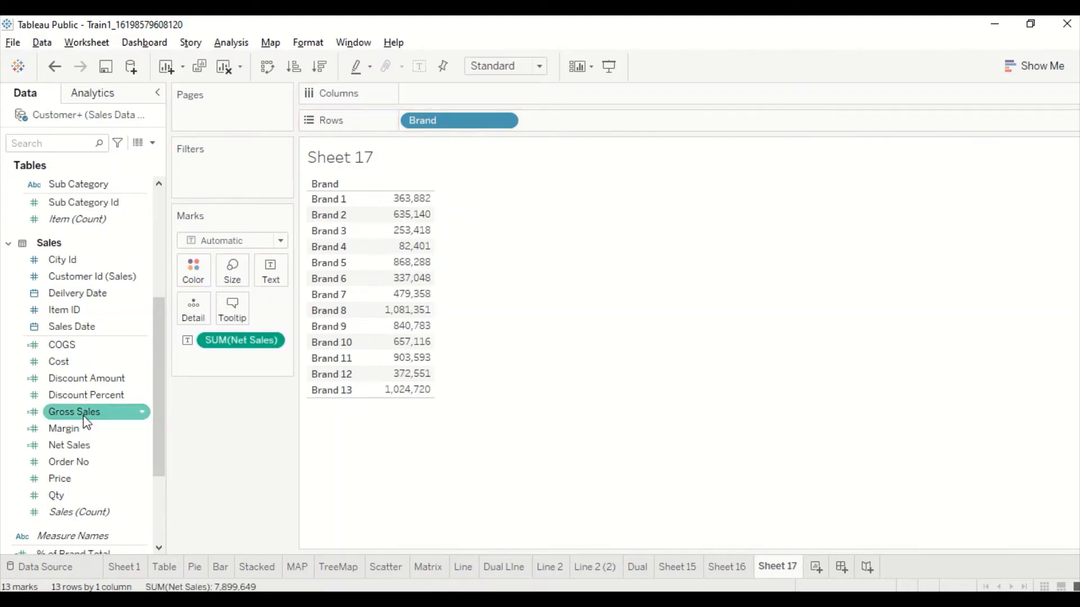
left_click_drag(86, 422, 401, 287)
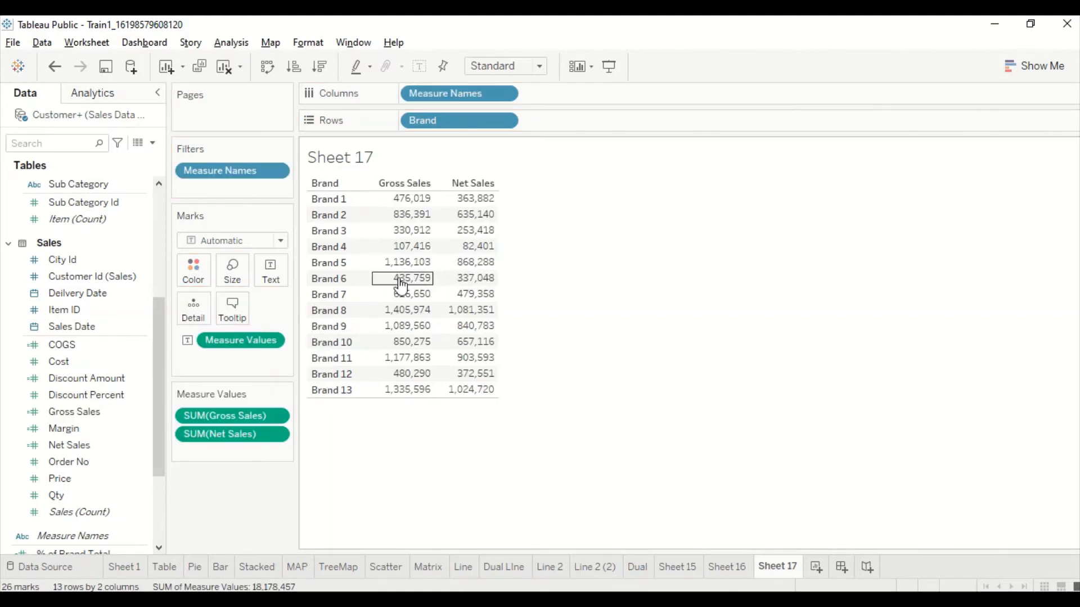
left_click_drag(105, 387, 474, 317)
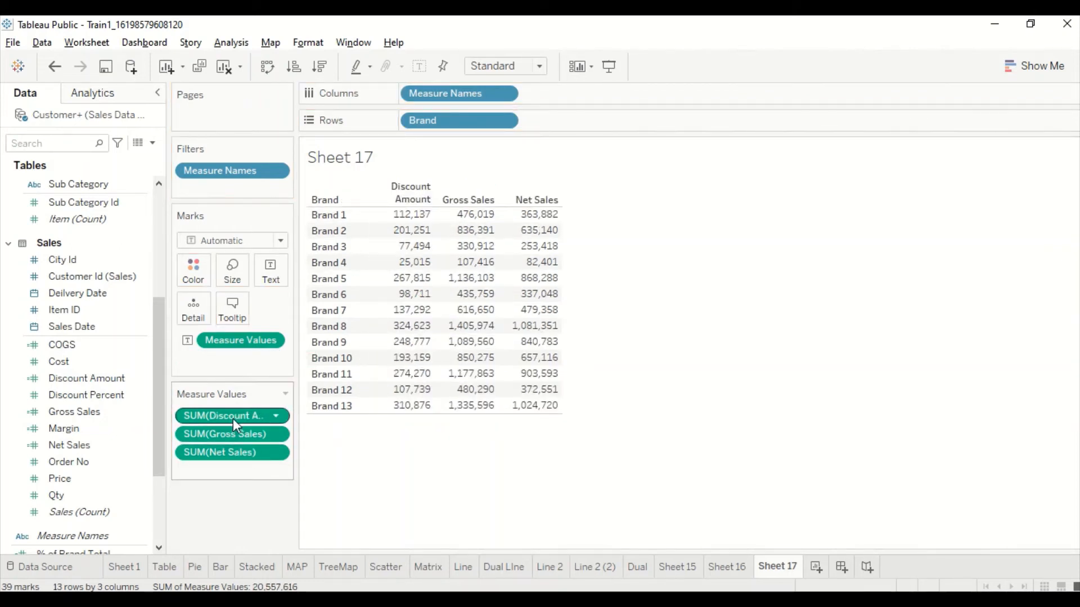
mouse_move(233, 419)
left_mouse_down()
mouse_move(233, 460)
mouse_move(229, 406)
left_mouse_up()
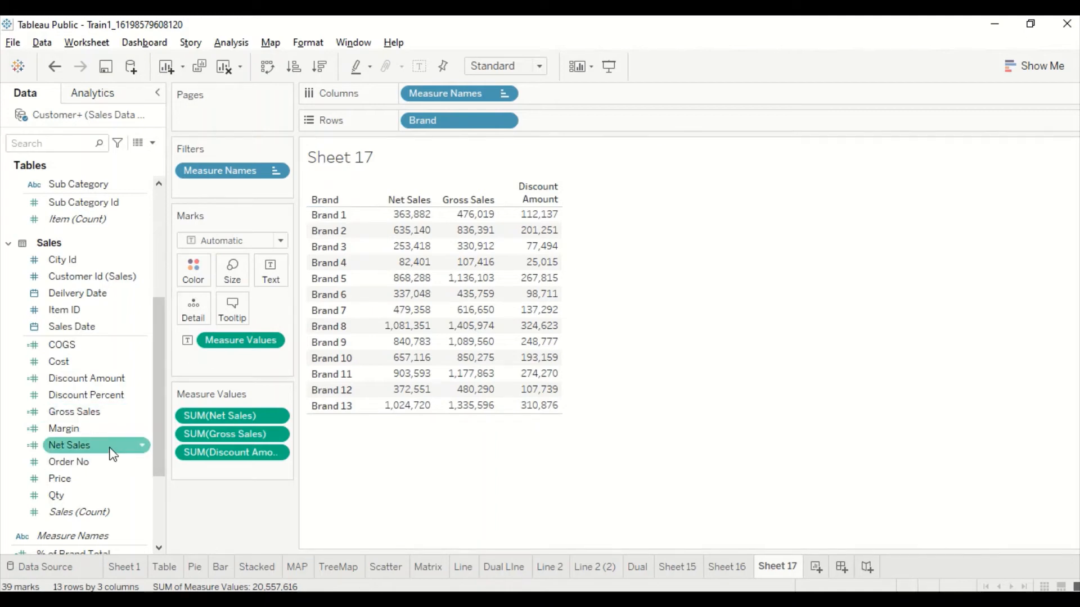
Step: Start creating a parameter from the Margin field and name it Measure Slicer
scroll(110, 447, "down", 1)
scroll(100, 423, "up", 1)
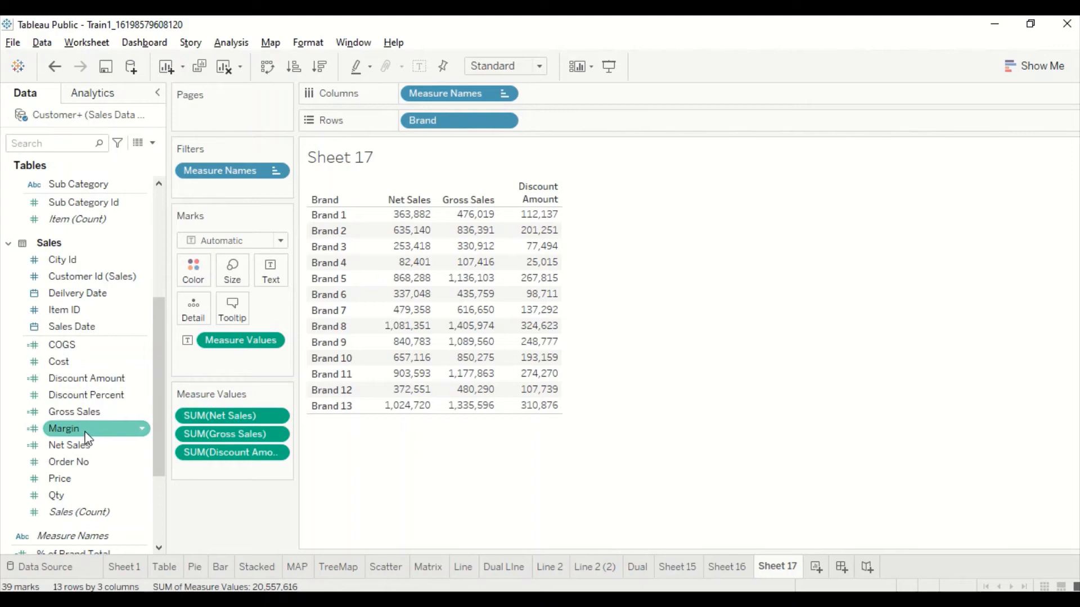
left_click(86, 433)
right_click(86, 434)
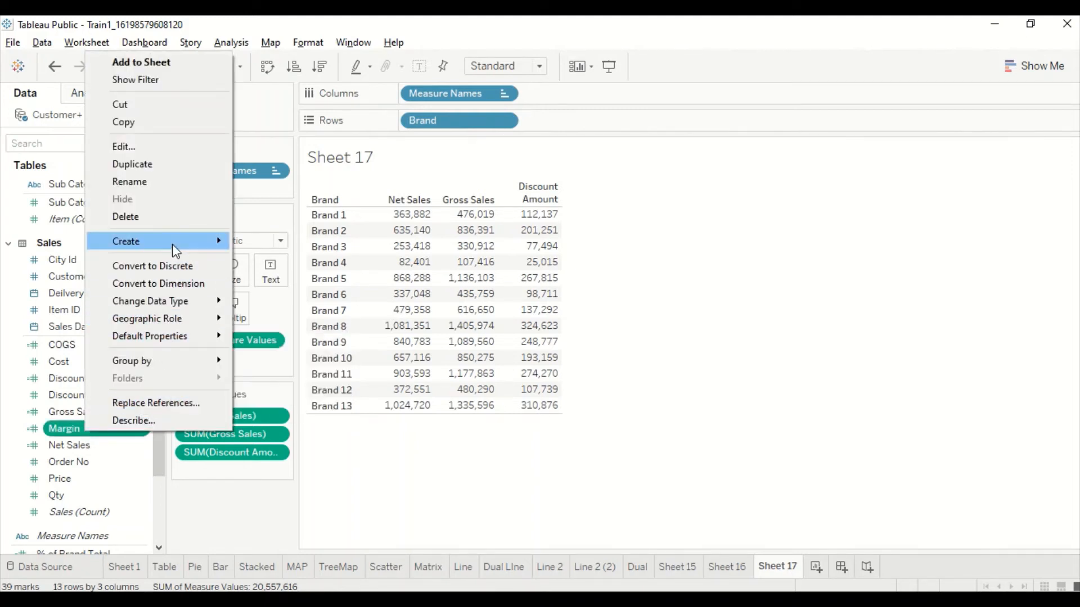
mouse_move(172, 244)
left_click(271, 294)
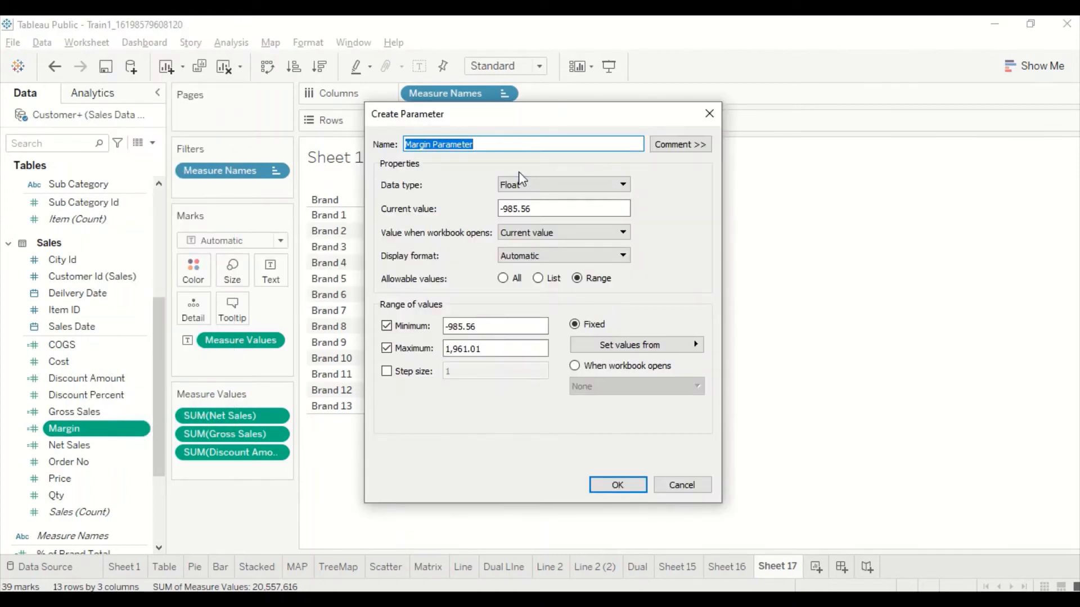
left_click(542, 150)
left_click_drag(541, 149, 364, 144)
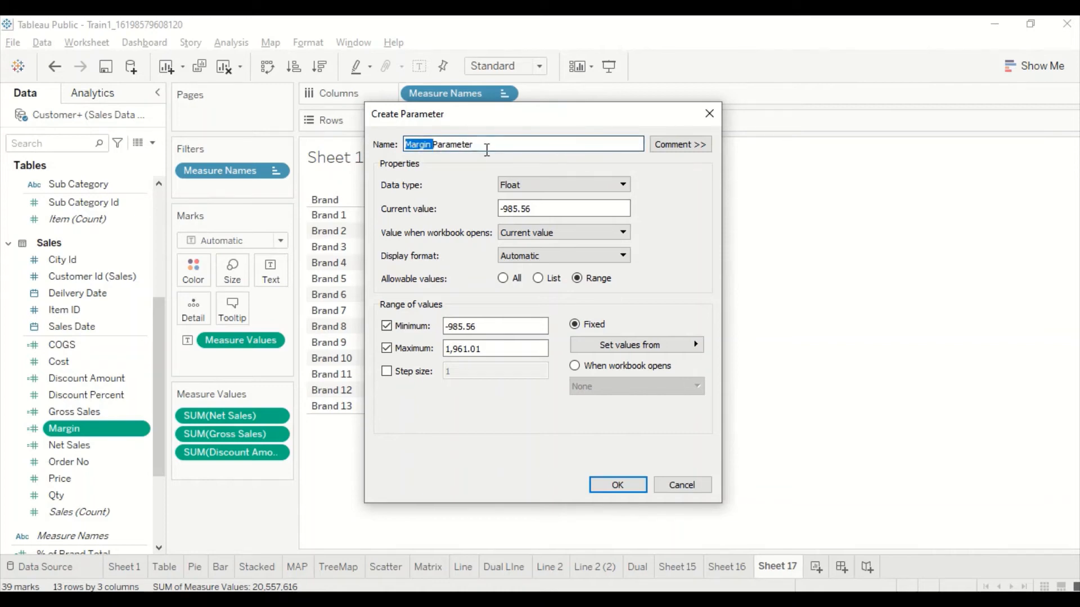
left_click_drag(486, 149, 372, 141)
type("Measu")
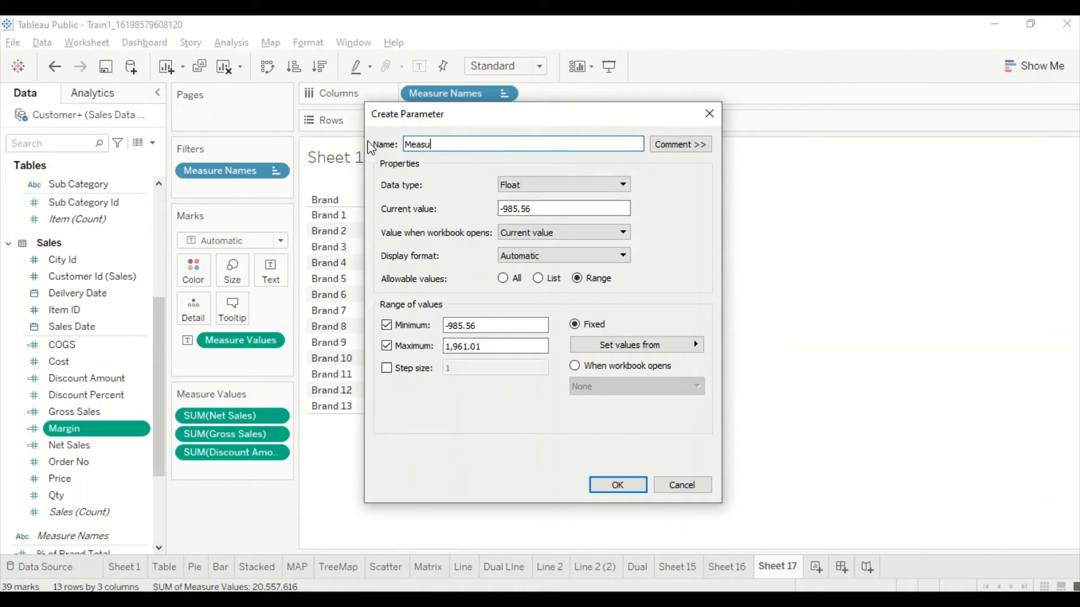
type("re Slicer")
Step: Set the parameter's data type to String, enter Gross Sales as its current value and restrict allowable values to a list
left_click(517, 184)
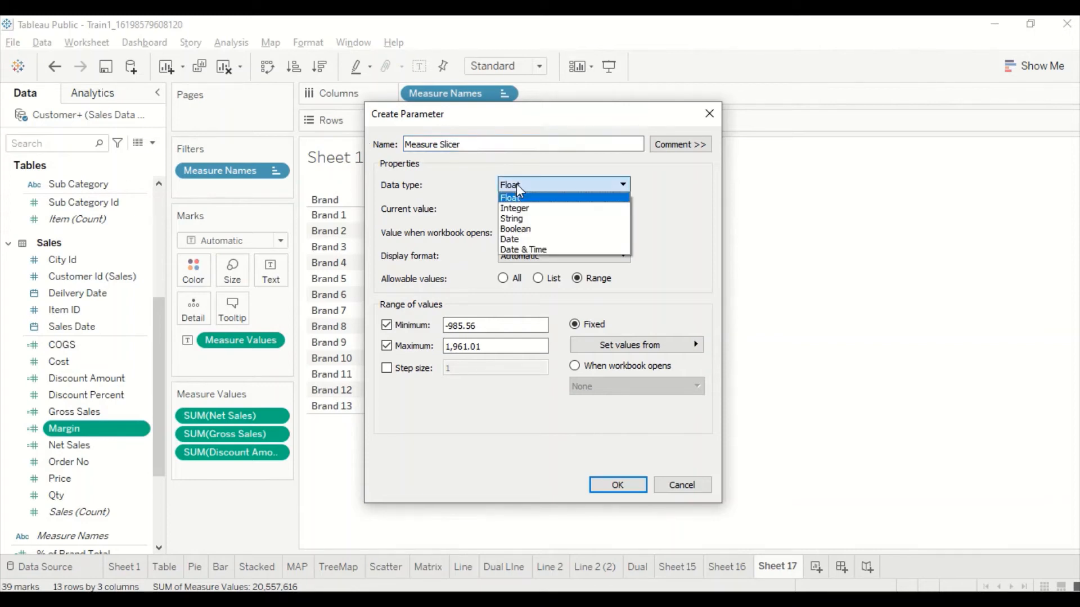
left_click(516, 219)
left_click(384, 208)
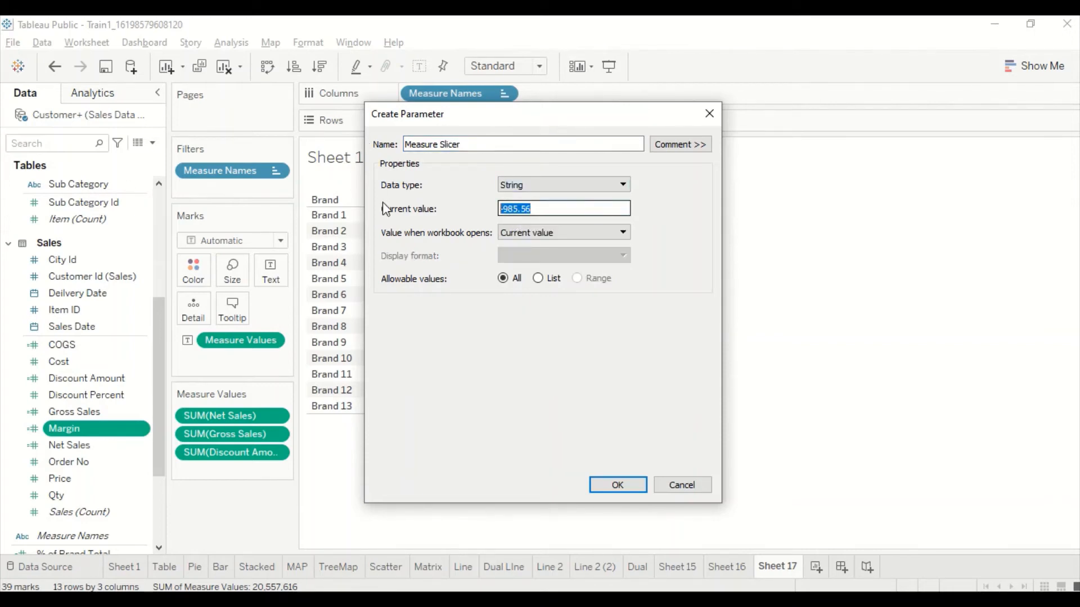
type("Gross ")
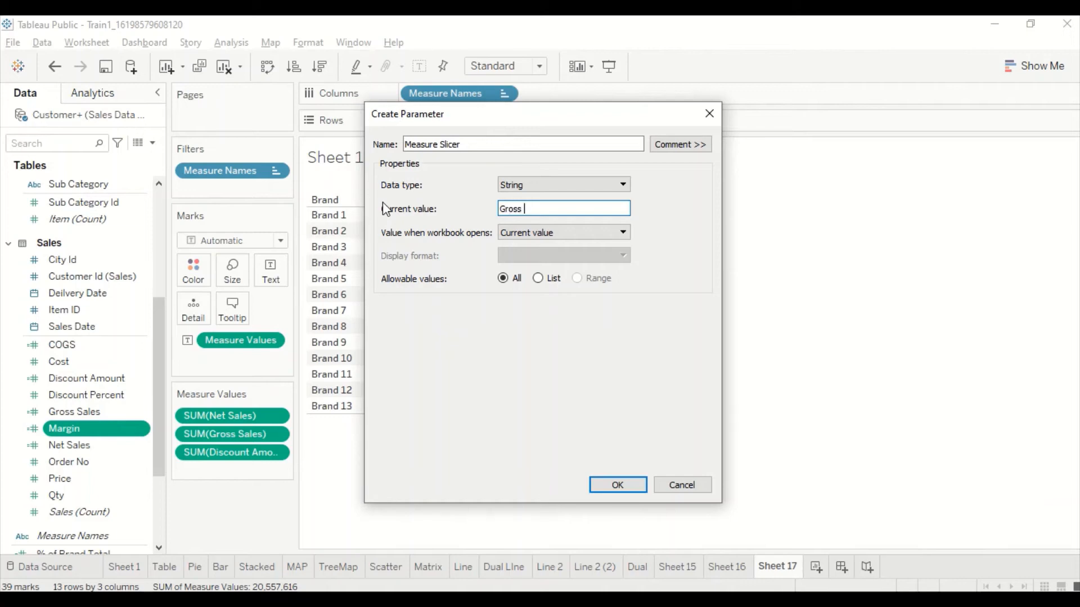
type("Sales")
left_click(539, 279)
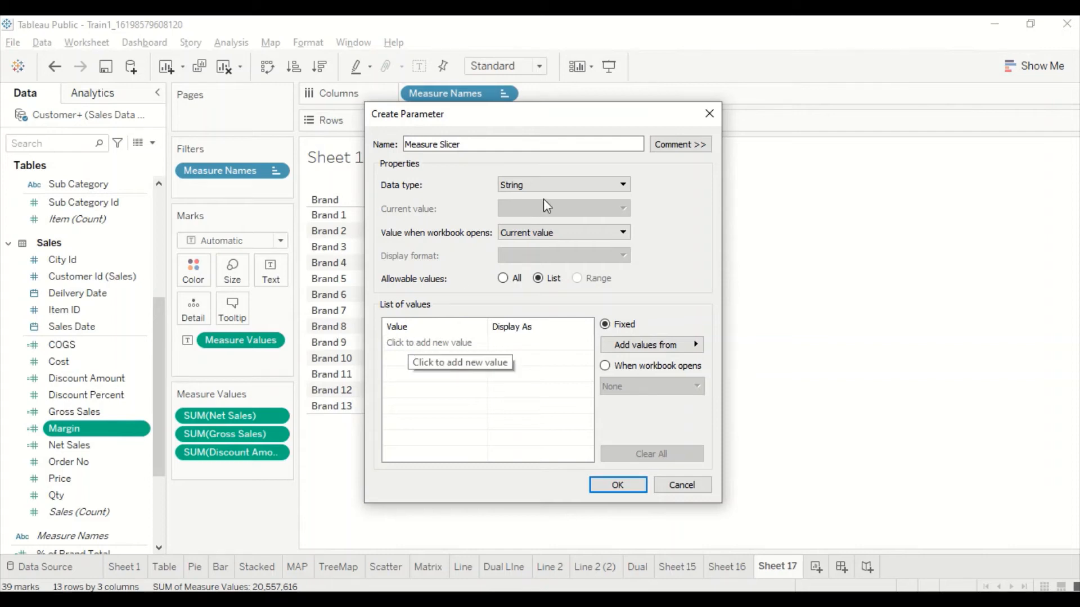
Step: Enter Gross Value as the first entry in the parameter's list of values, correcting its spelling
left_click(430, 344)
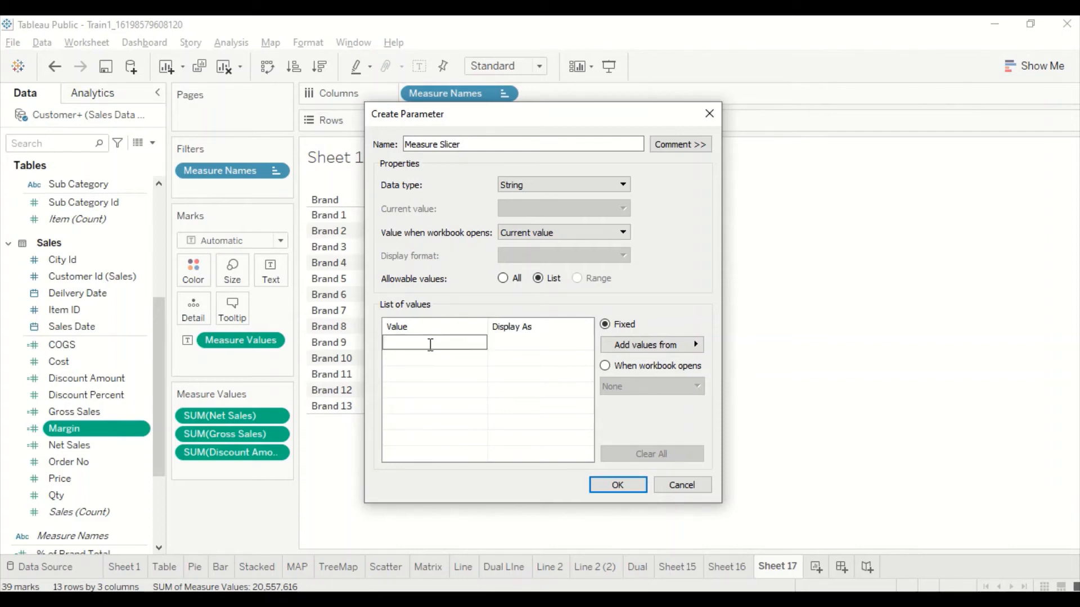
type("Gorss Value")
key("Return")
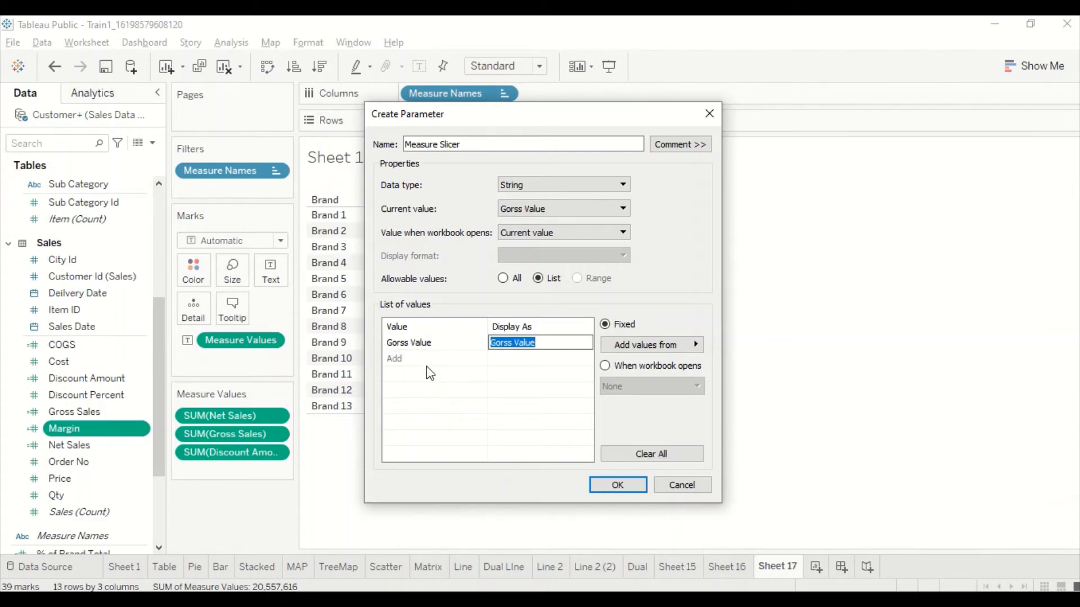
left_click(404, 344)
left_click(400, 346)
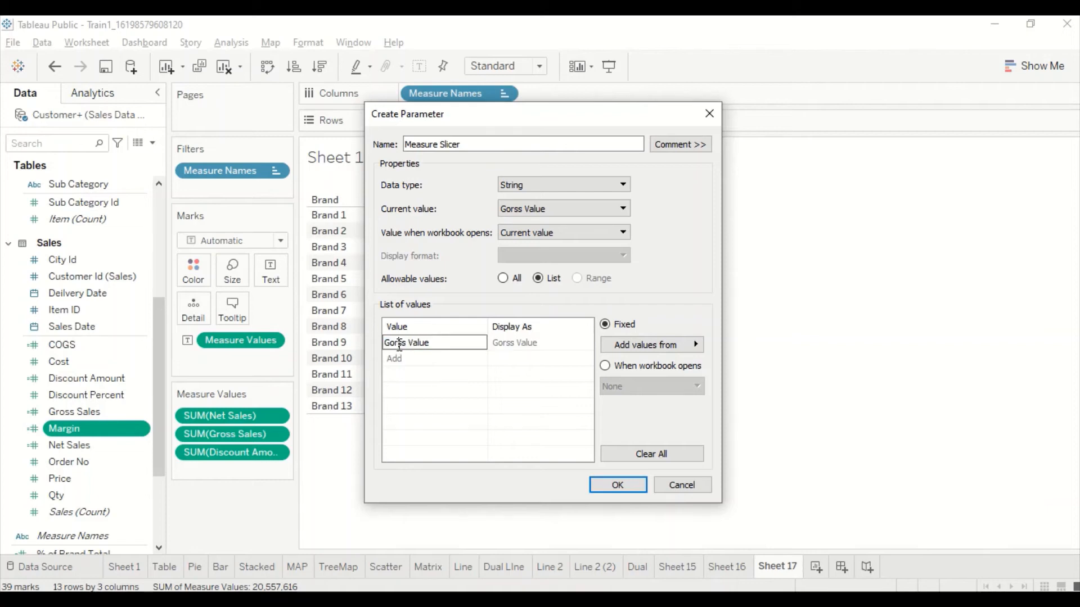
type("o")
Step: Add Net as the second list value and change the first one to Gross Sales
left_click(447, 360)
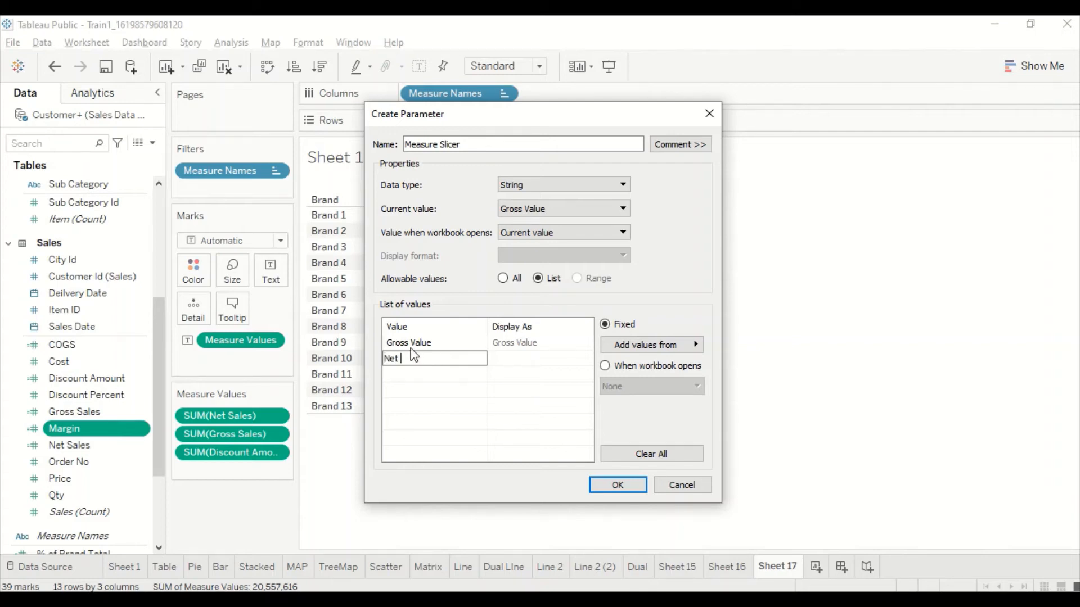
double_click(418, 343)
left_click(417, 342)
double_click(418, 342)
type("Sa")
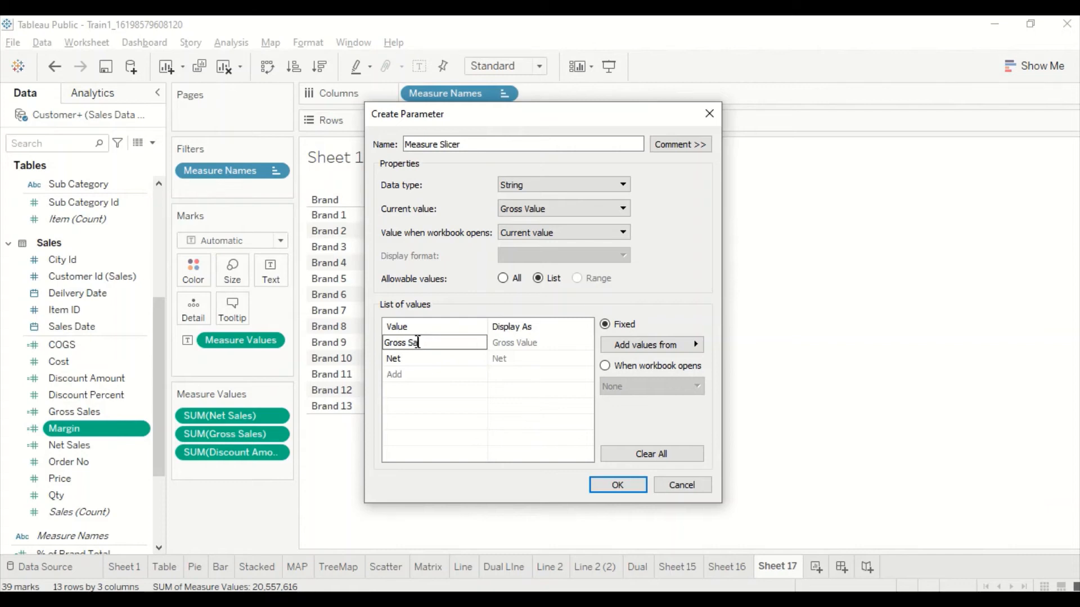
Step: Change the second list value to Net Sales and add Discount Amount as the third
left_click(417, 359)
left_click(417, 359)
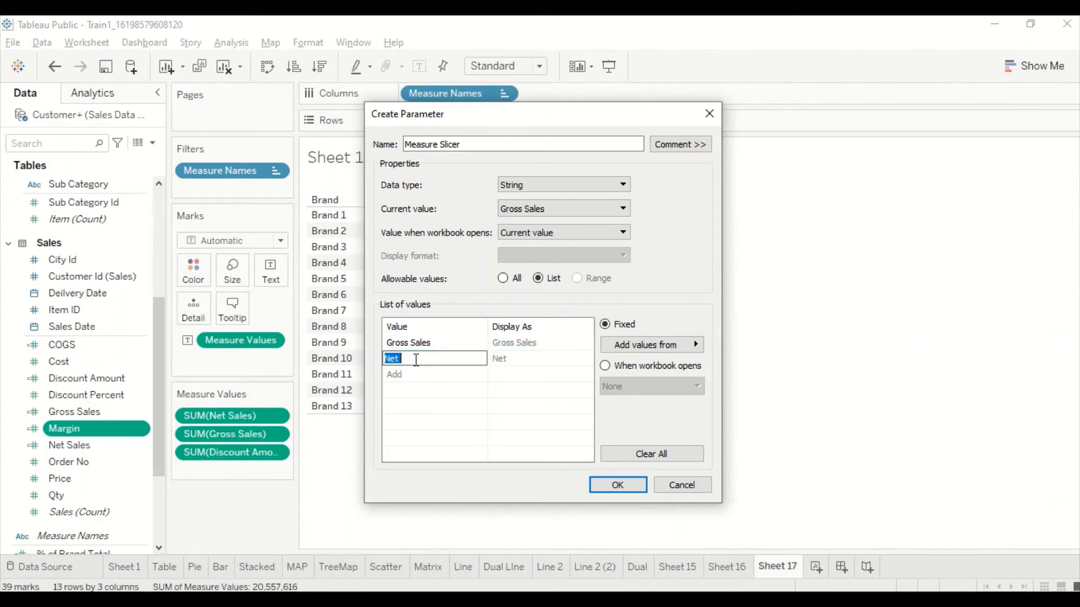
left_click(416, 359)
left_click(416, 375)
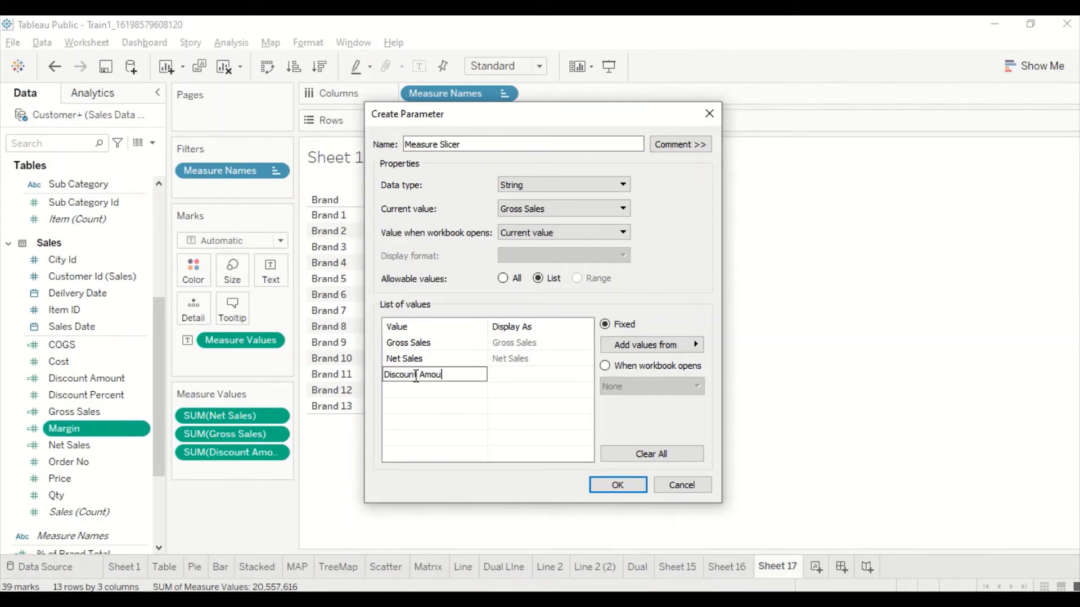
left_click(500, 378)
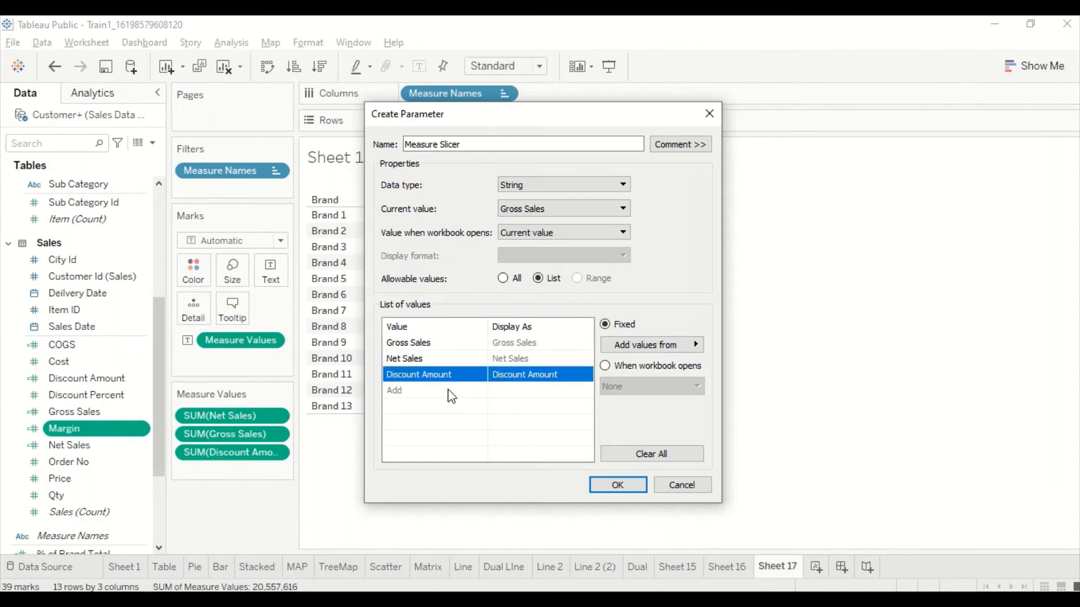
Step: Create the Measure Slicer parameter with its three list values and show its control on Sheet 17
left_click(451, 356)
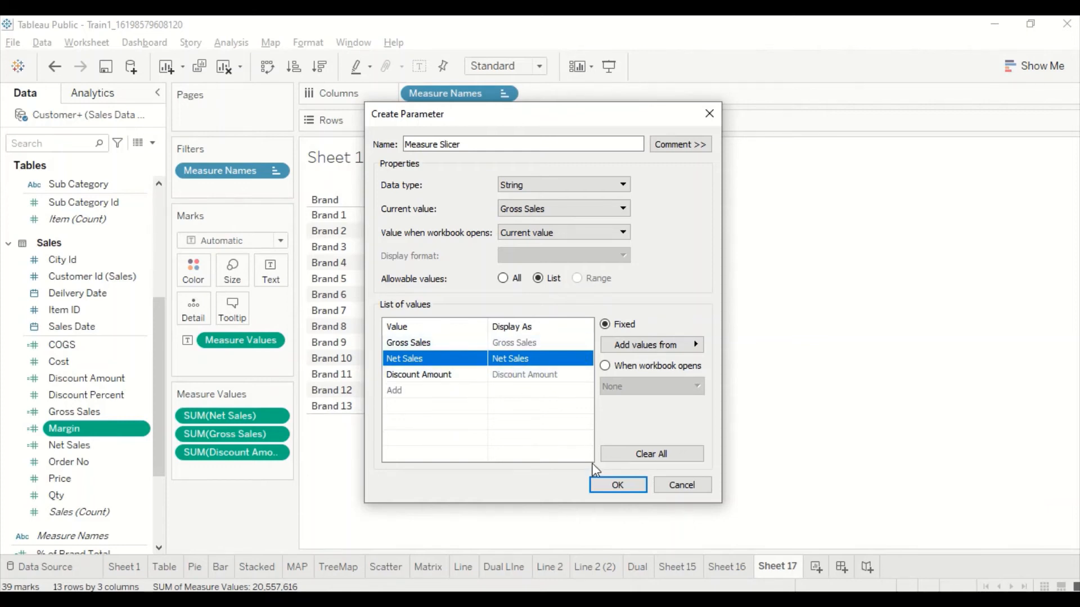
left_click(615, 484)
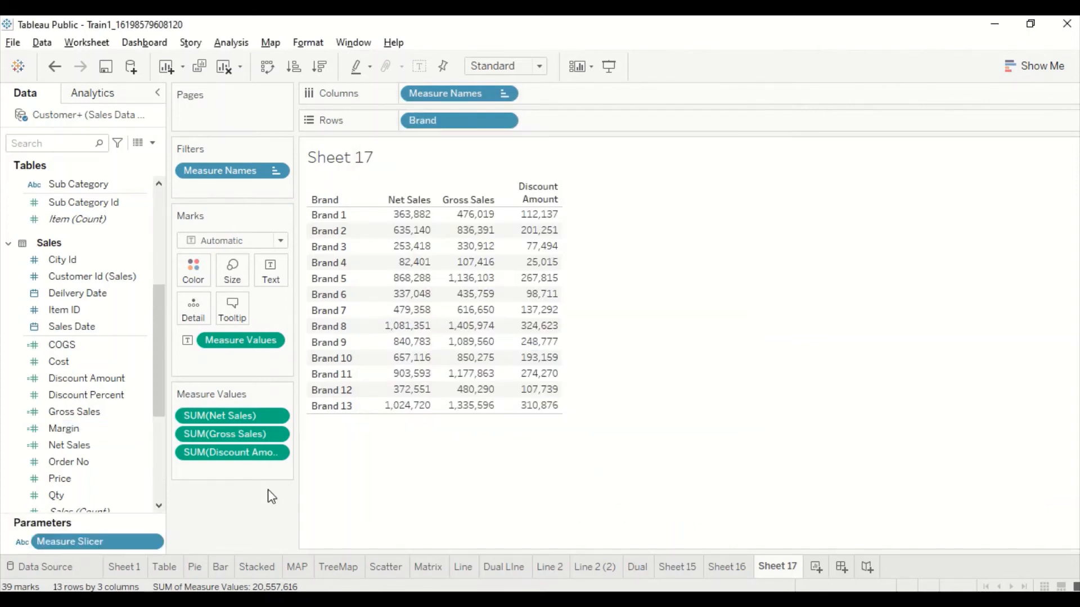
right_click(109, 540)
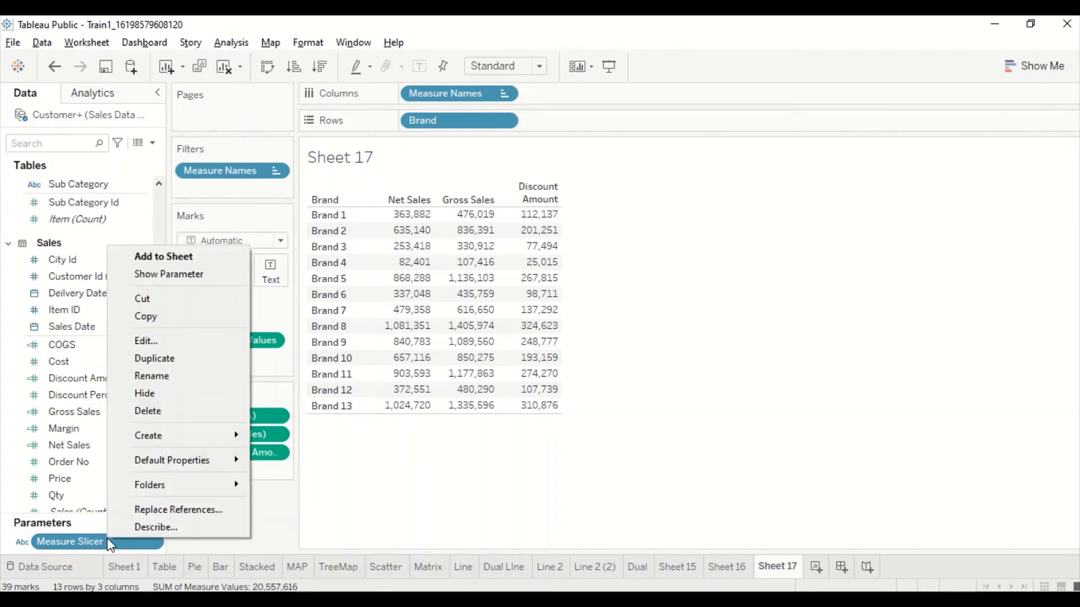
left_click(201, 274)
Step: Try the Measure Slicer control by switching it to Net Sales, Discount Amount and back to Gross Sales
left_click(1070, 171)
left_click(1015, 198)
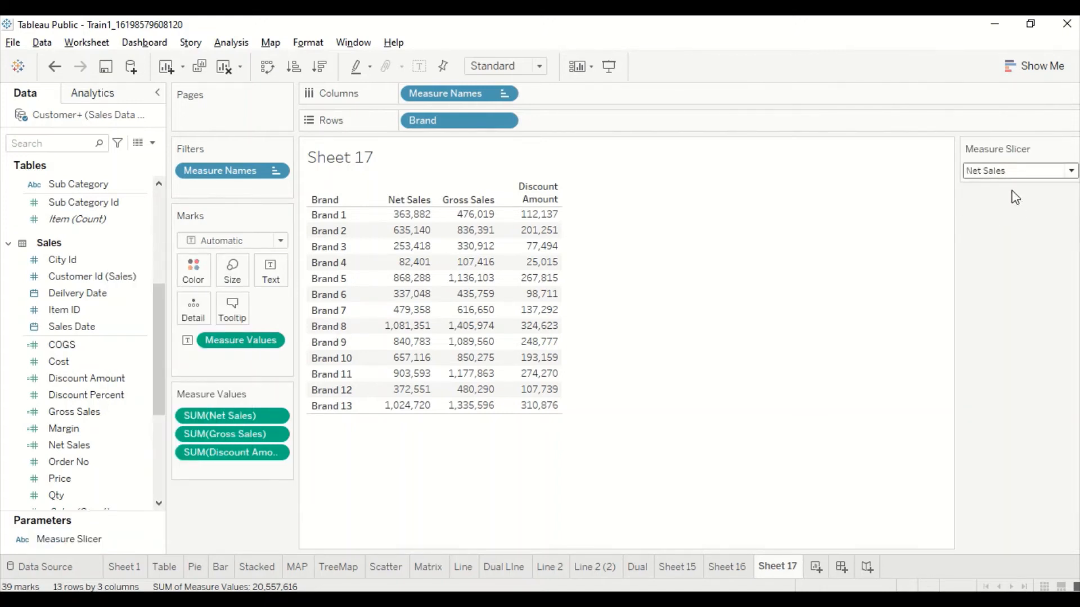
left_click(1066, 171)
left_click(1007, 210)
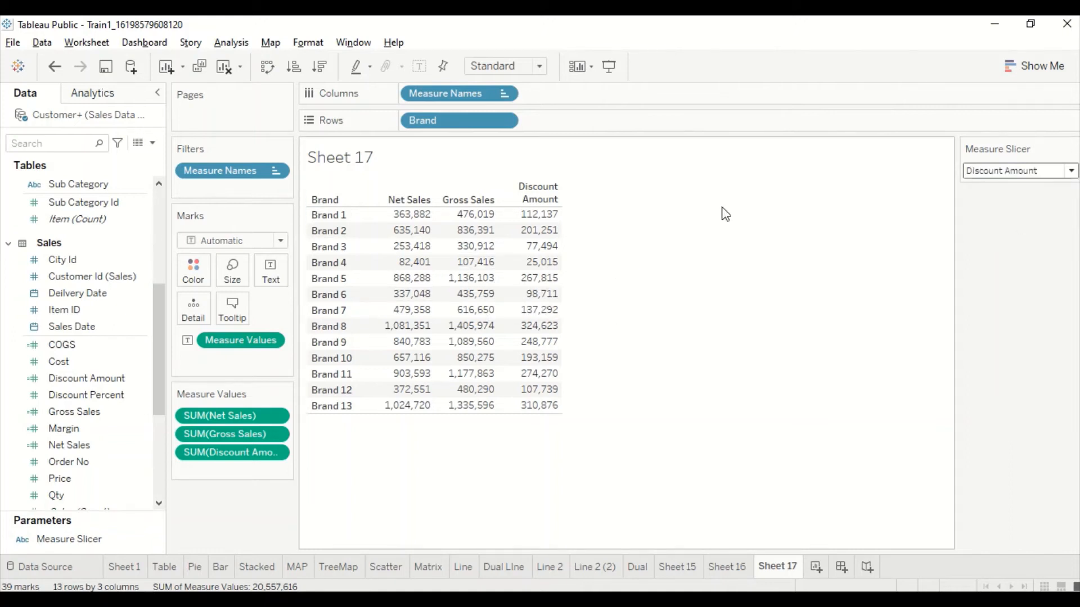
left_click(1017, 170)
left_click(1004, 187)
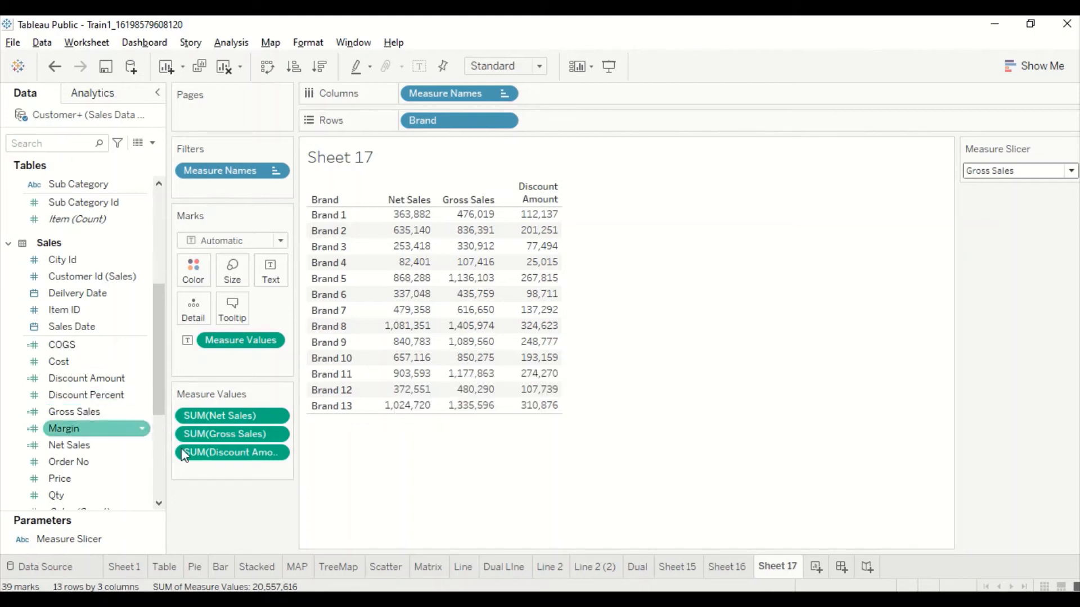
Step: Create a calculated field from the Gross Sales measure and name it Selected Measure
left_click(53, 413)
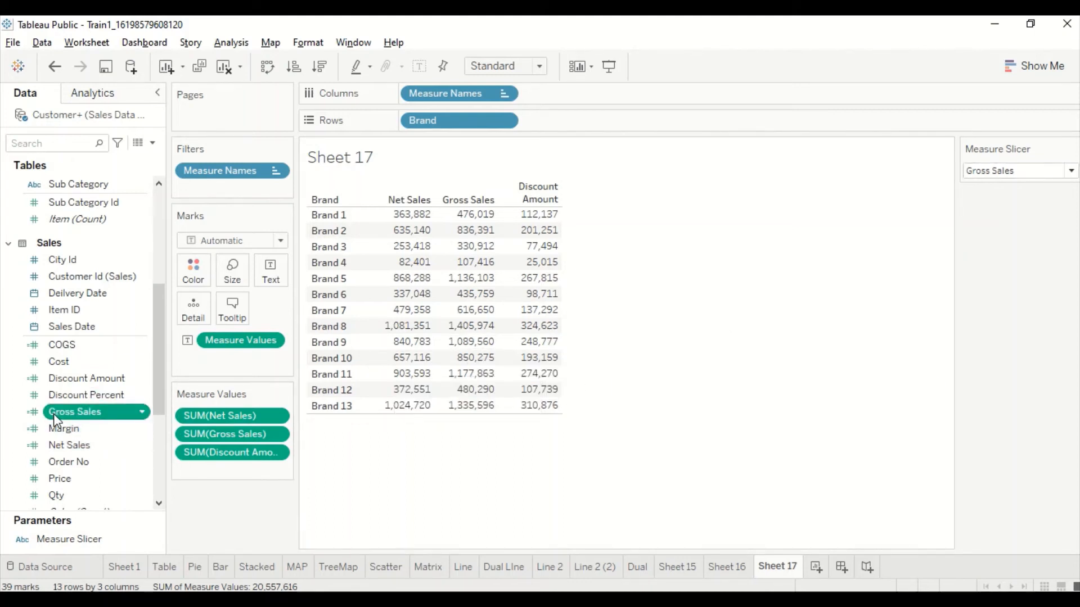
right_click(53, 414)
mouse_move(160, 231)
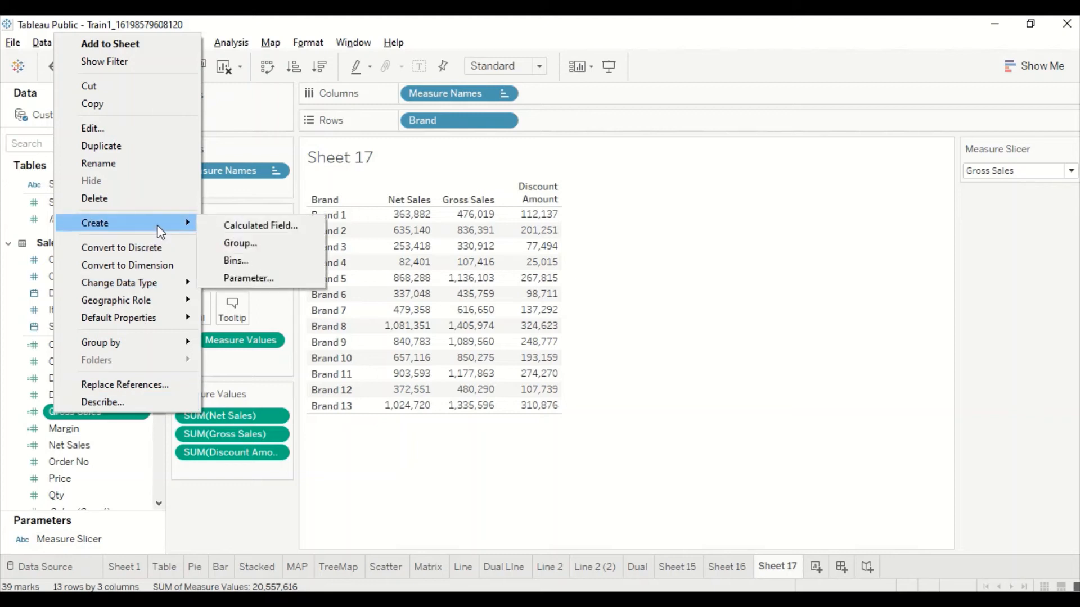
left_click(259, 225)
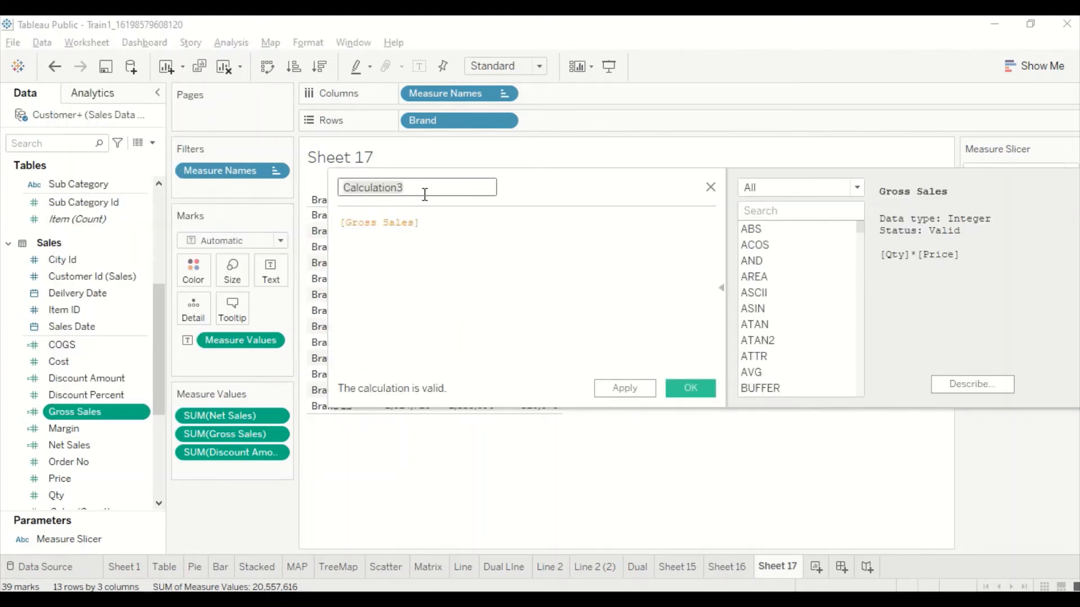
type("Selected Measure")
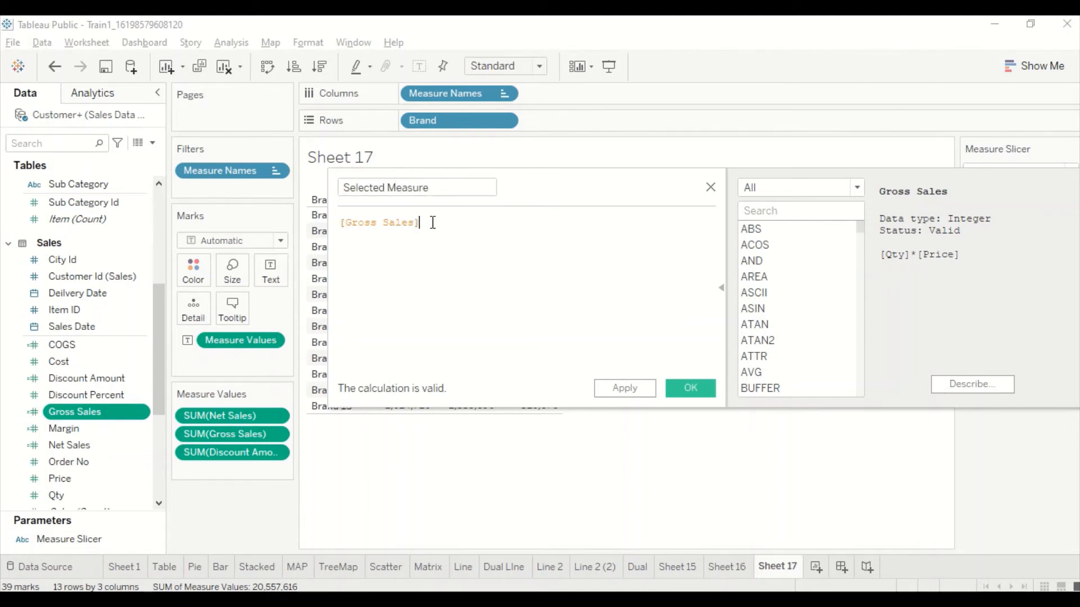
Step: Start the Selected Measure formula with Case in front of [Gross Sales]
left_click_drag(428, 224, 340, 224)
left_click(343, 227)
type("Case")
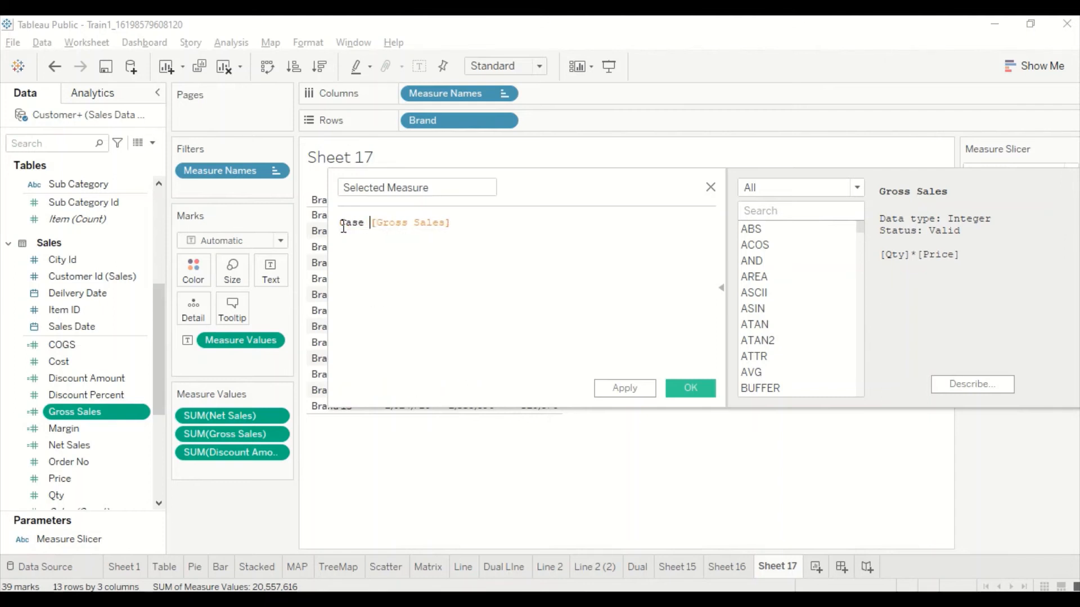
Step: Look up the syntax of the CASE function in the calculation editor's function reference
left_click(801, 207)
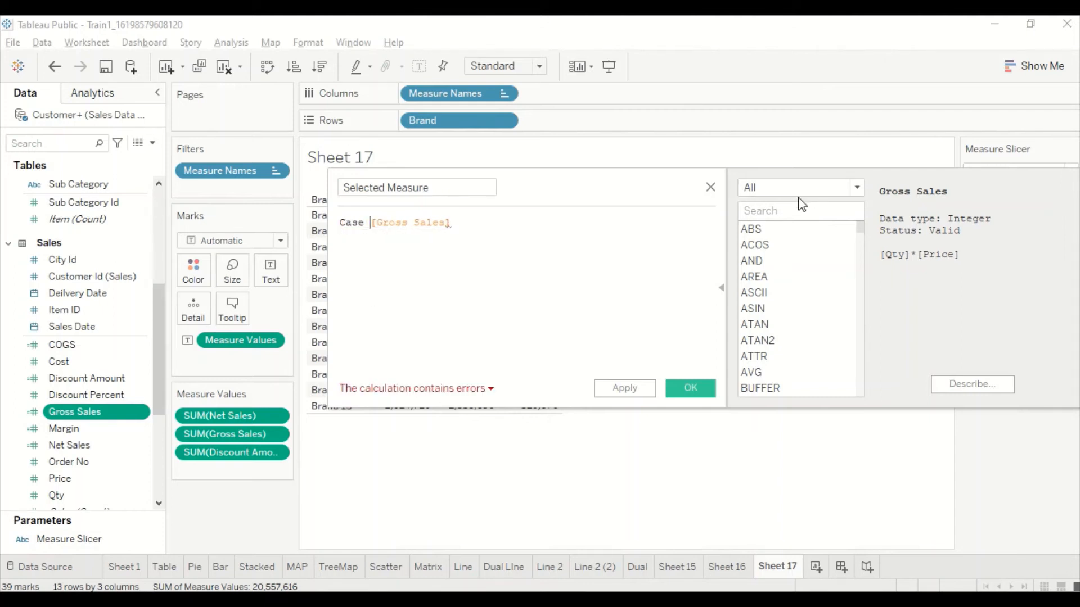
left_click(721, 287)
left_click(721, 287)
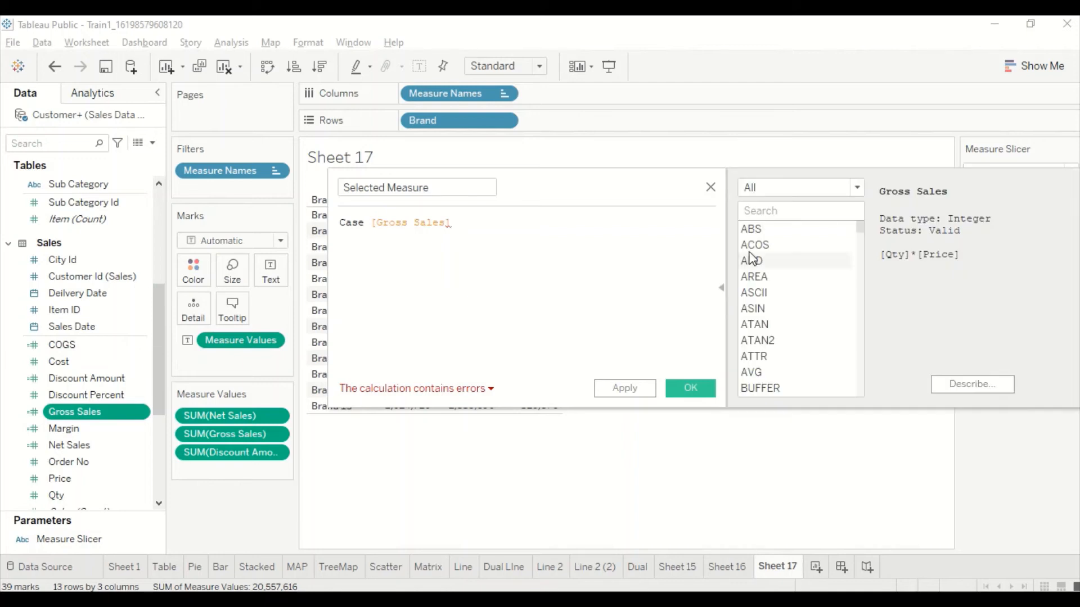
left_click(722, 288)
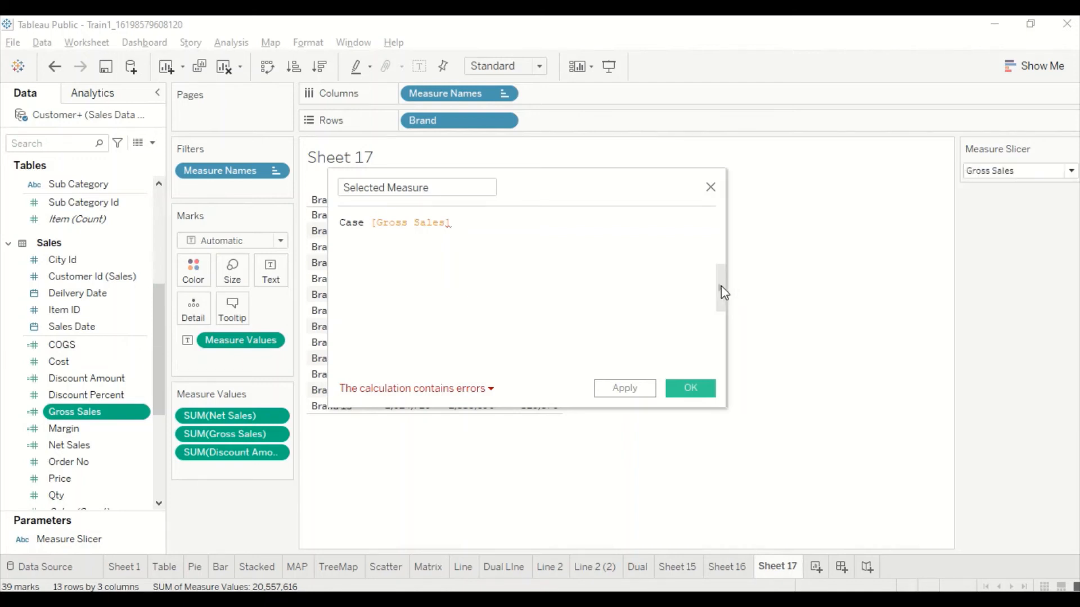
left_click(721, 287)
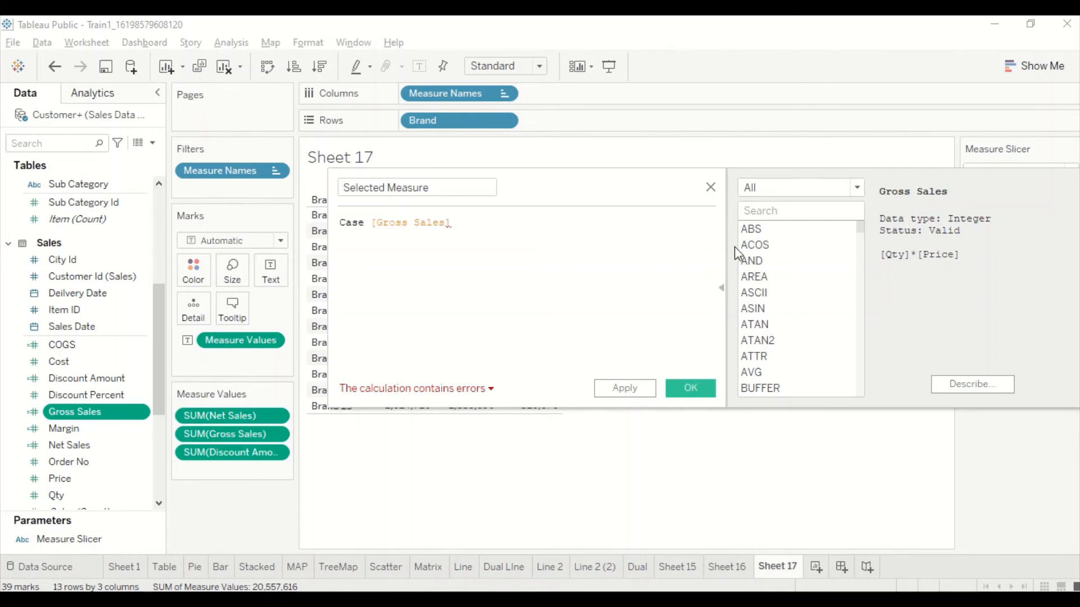
left_click(721, 293)
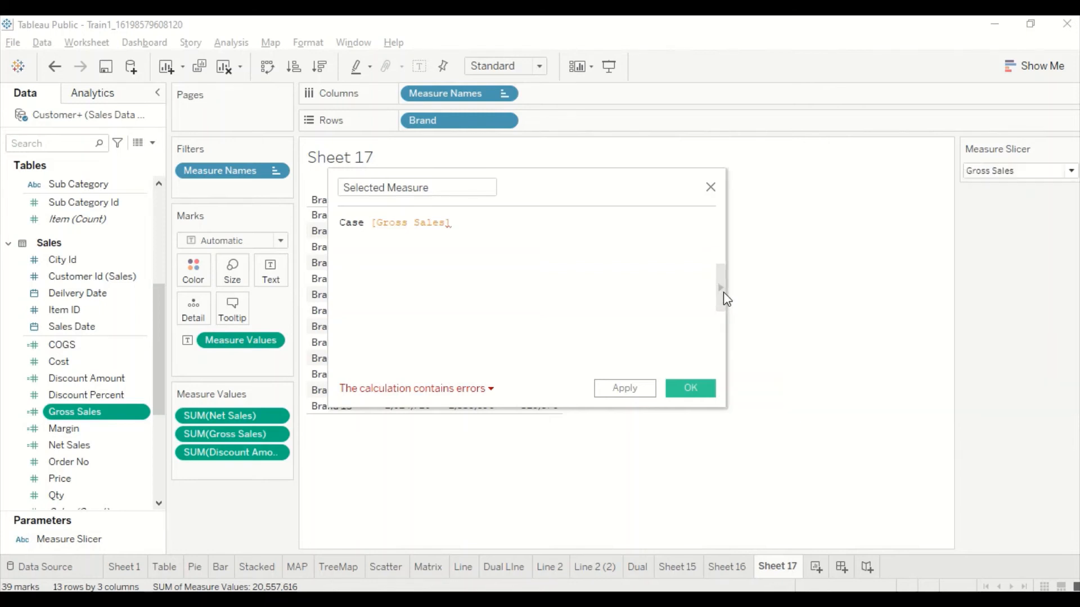
left_click(723, 292)
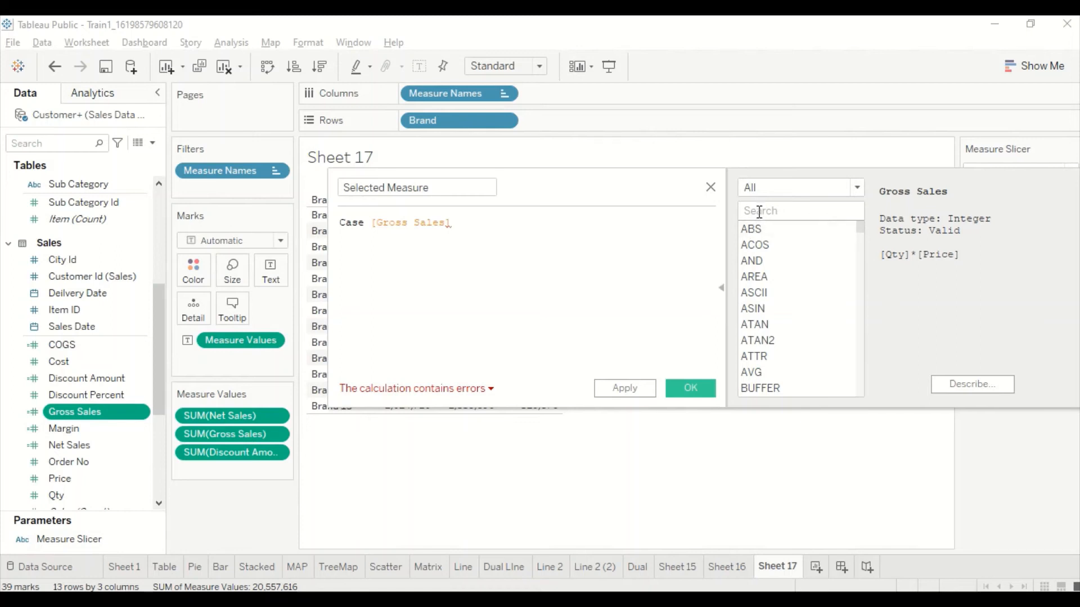
type("case")
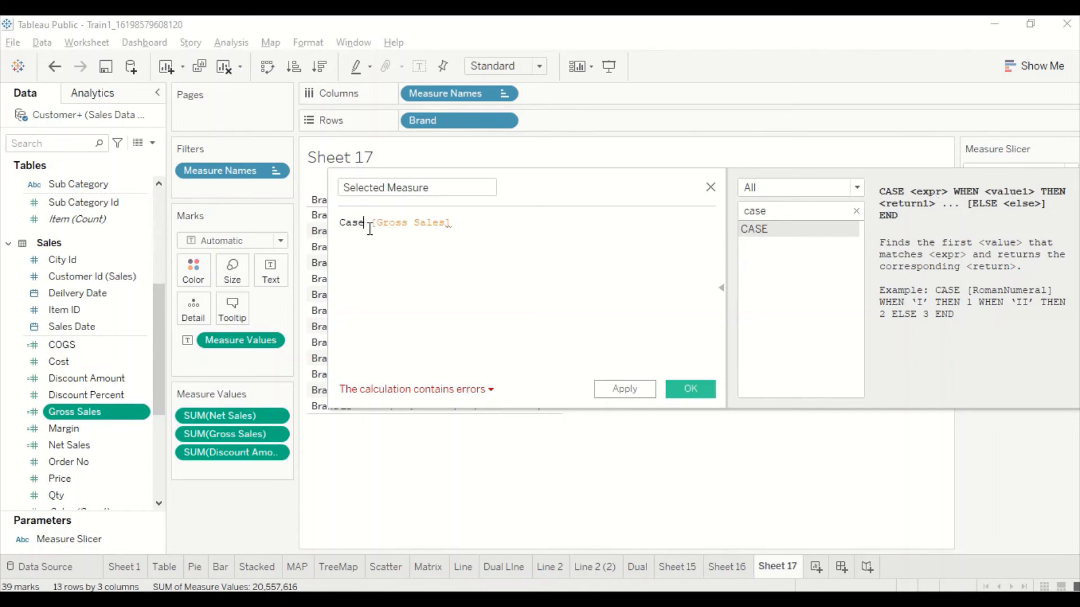
Step: Make [Measure Slicer] the Case expression and add a new line reading when "Gross Sales" then before [Gross Sales]
type("[me")
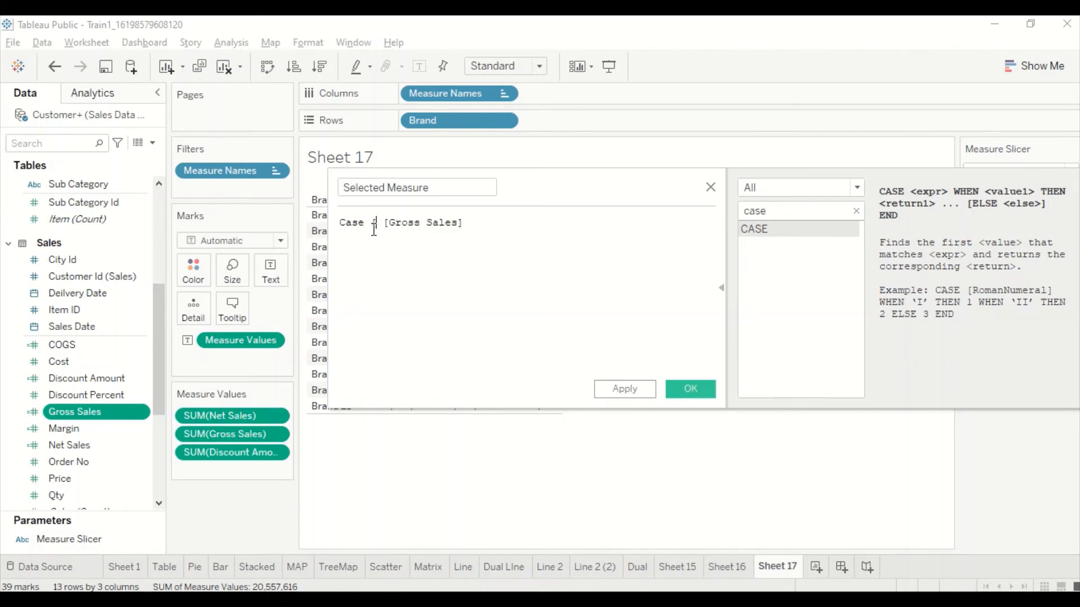
key("Return")
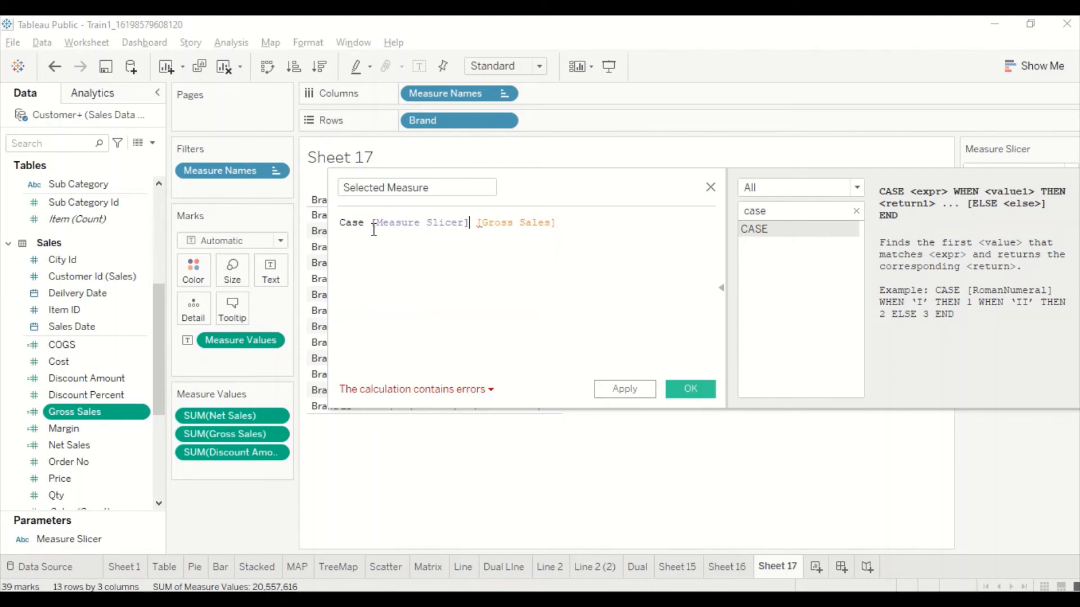
key("Return")
type("when \"\"")
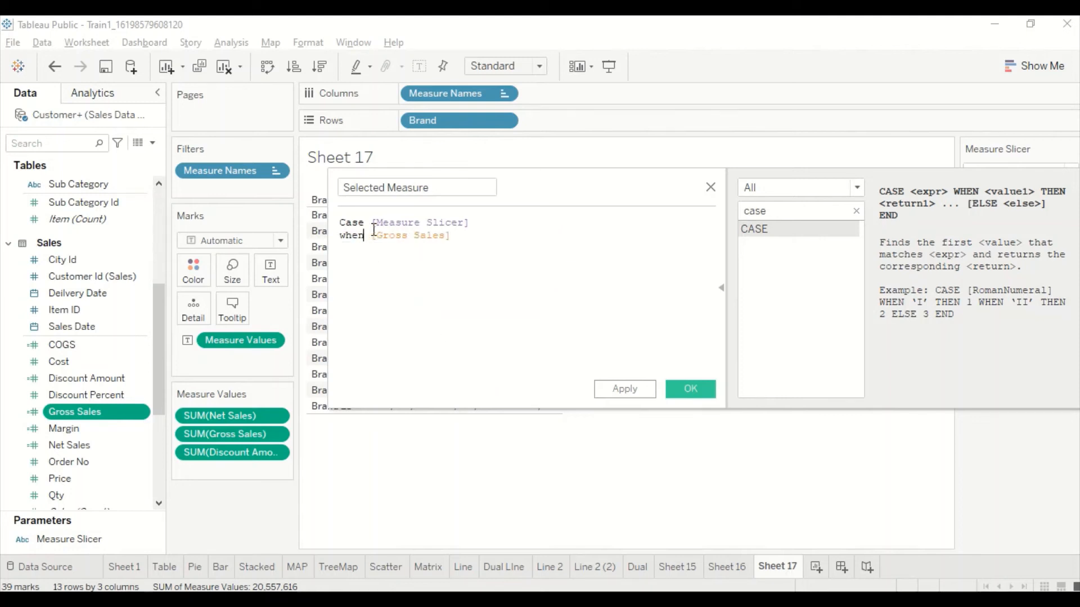
type("\"Gross ")
type("Sales")
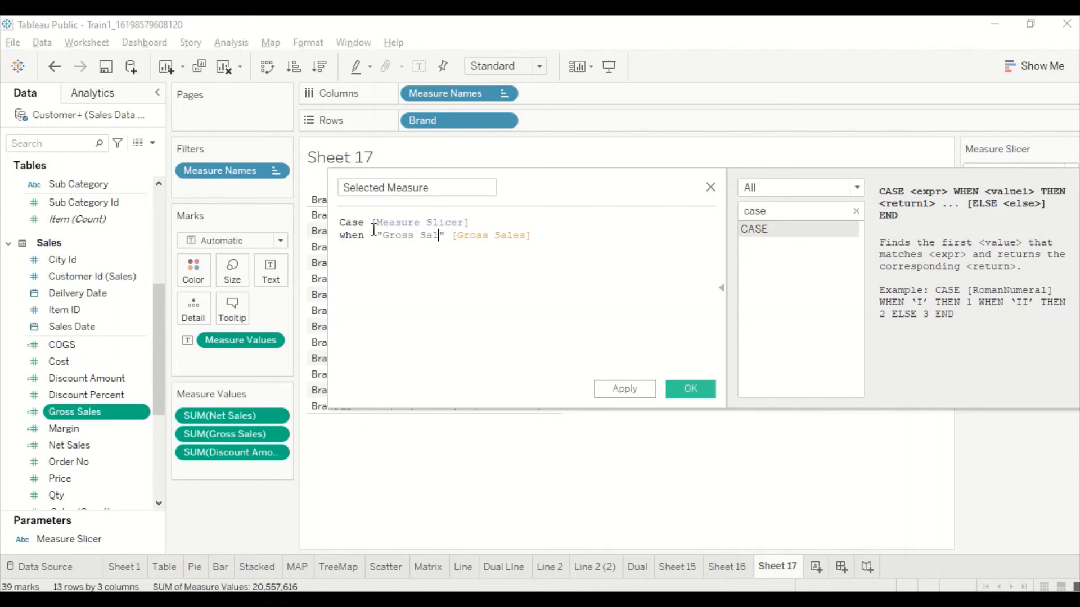
key("Right")
type("then")
Step: Duplicate the "Gross Sales" when line below itself and change the copy's condition to "Net Sales"
key("Right")
key("Right")
key("Right")
key("Right")
key("Right")
key("Right")
key("Right")
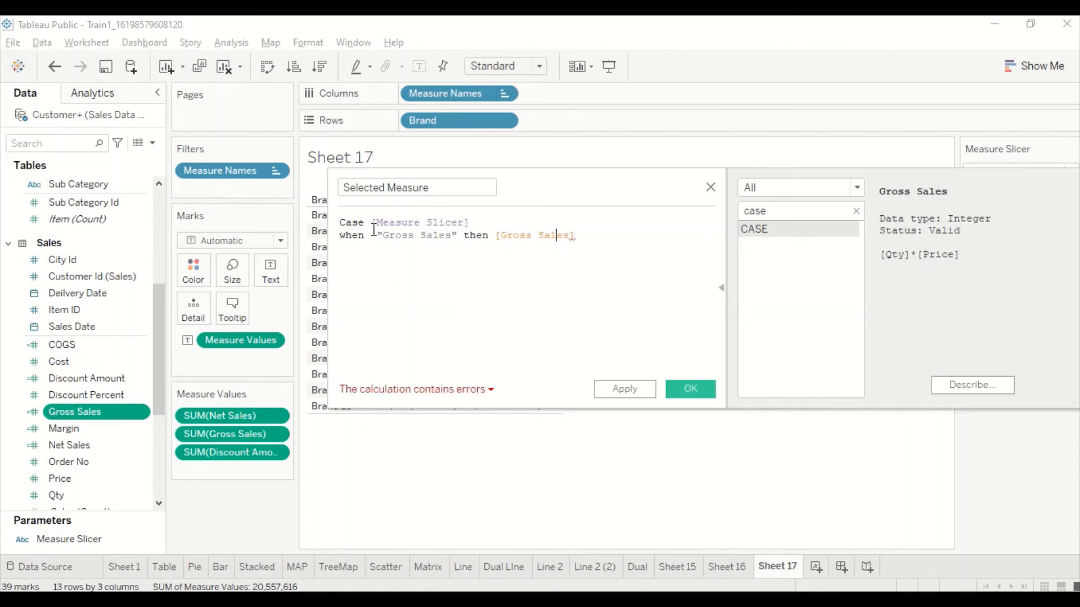
key("shift+Home")
key("ctrl+c")
key("End")
key("Return")
key("ctrl+v")
double_click(406, 248)
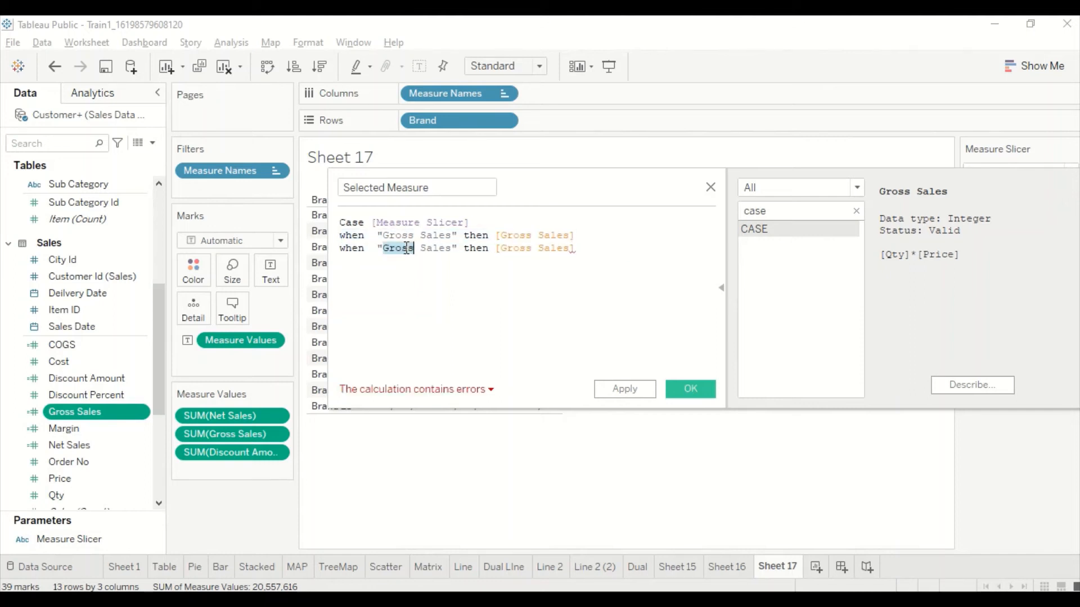
type("Net")
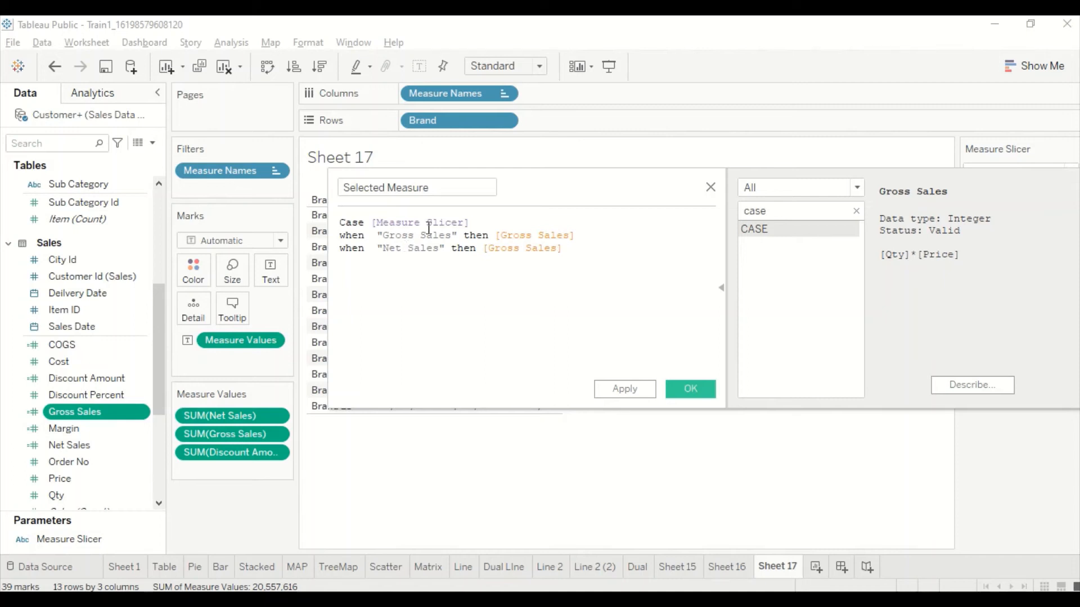
Step: Duplicate the "Net Sales" when line as a third condition and close the Case statement with END
left_click_drag(309, 260, 563, 260)
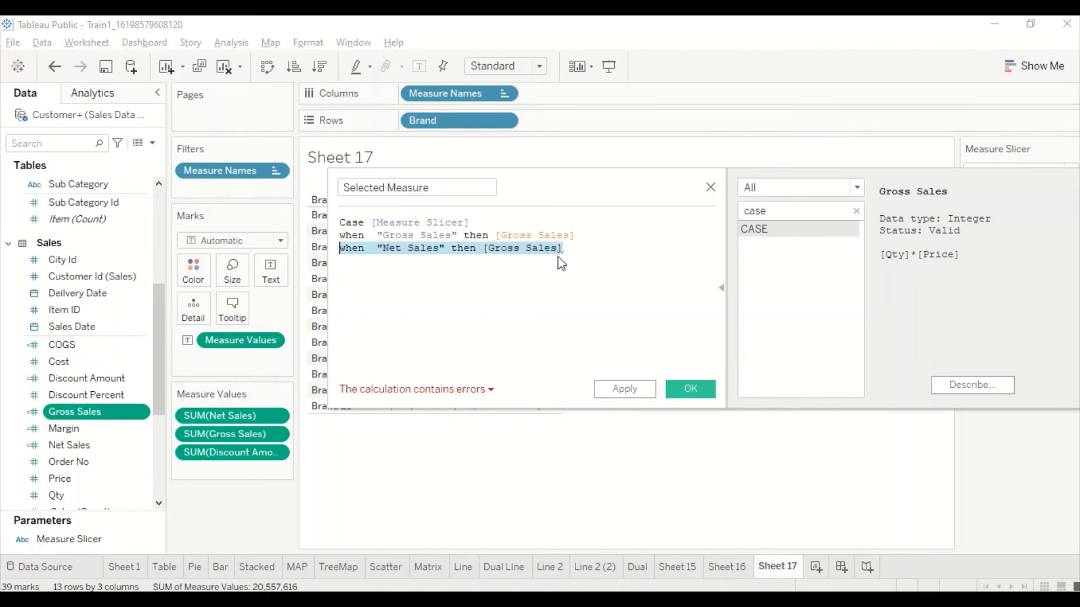
left_click(582, 254)
key("Return")
key("ctrl+v")
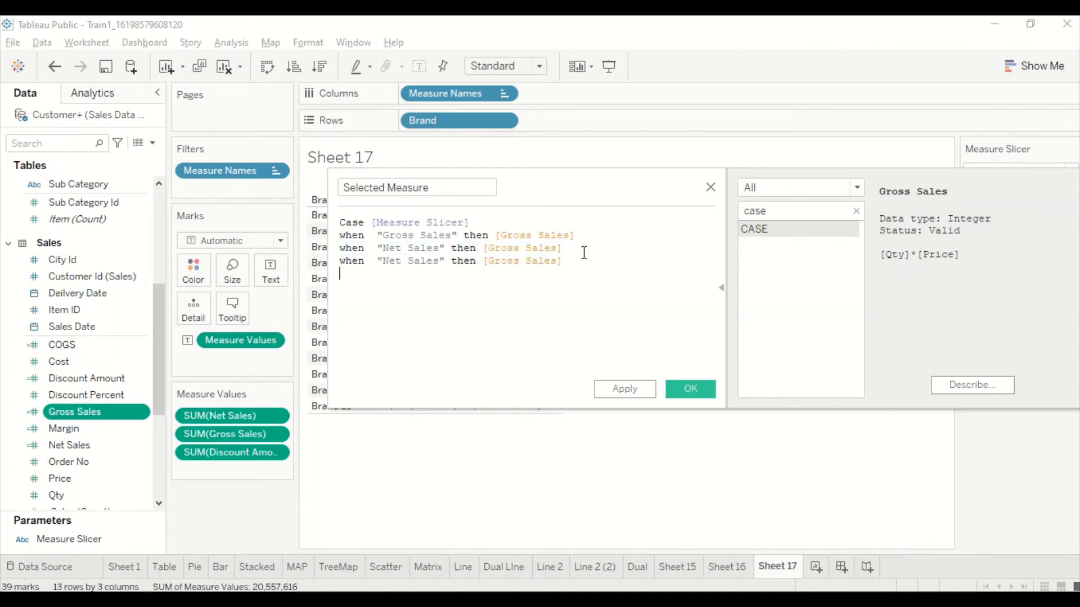
type("end")
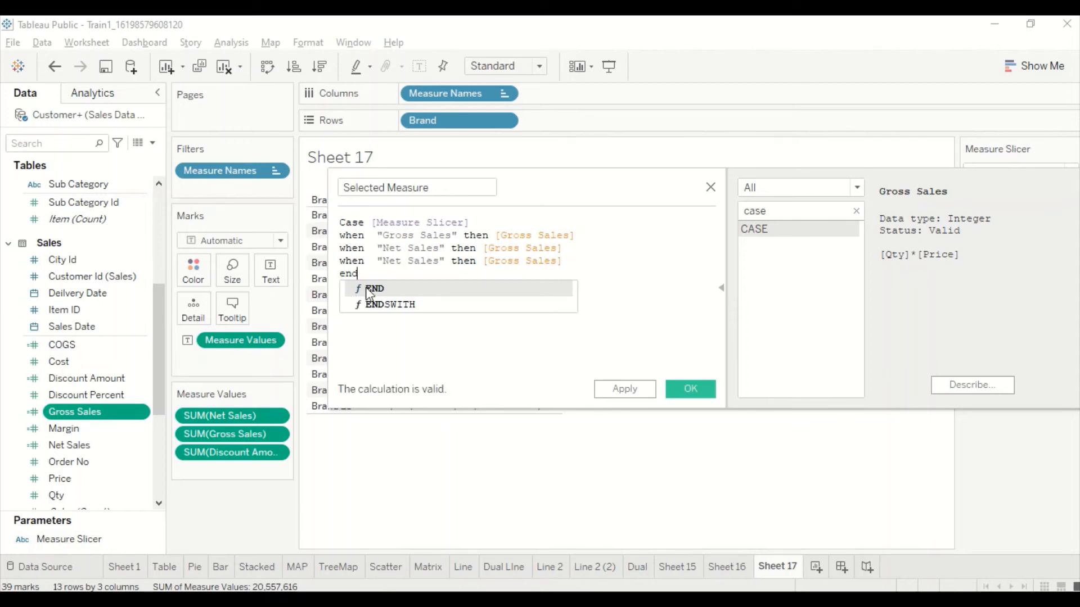
left_click(371, 289)
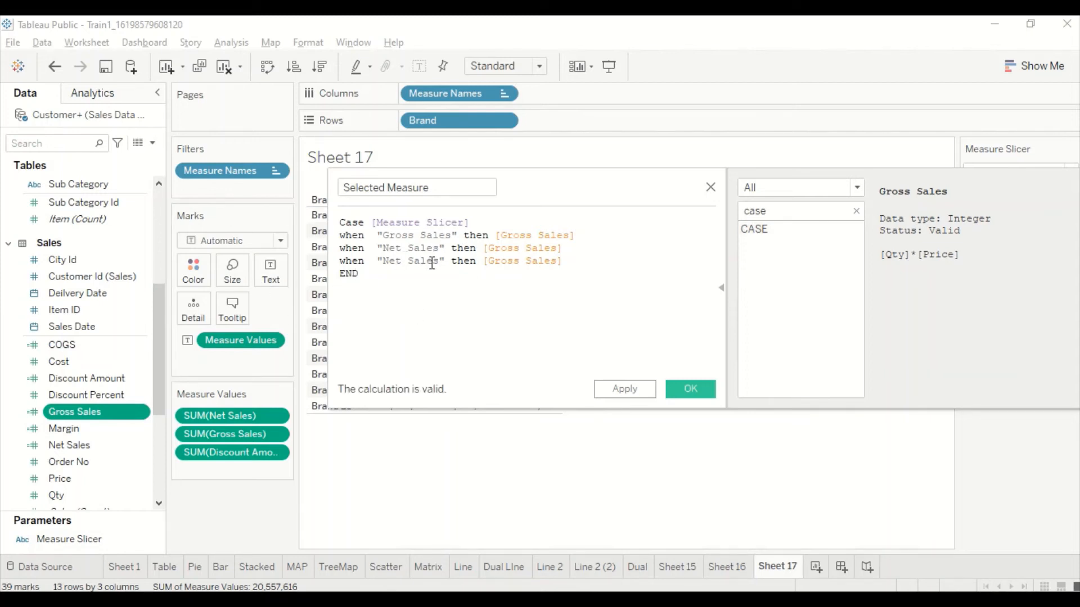
Step: Change the condition text of the third when line to "Discount Amount"
left_click_drag(440, 261, 384, 260)
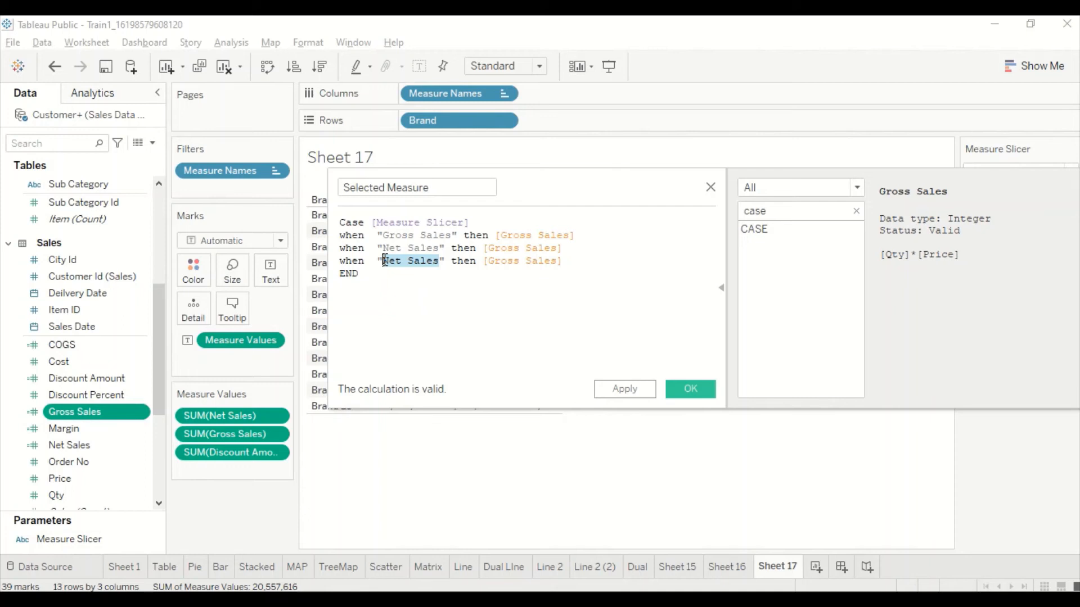
type("Disc")
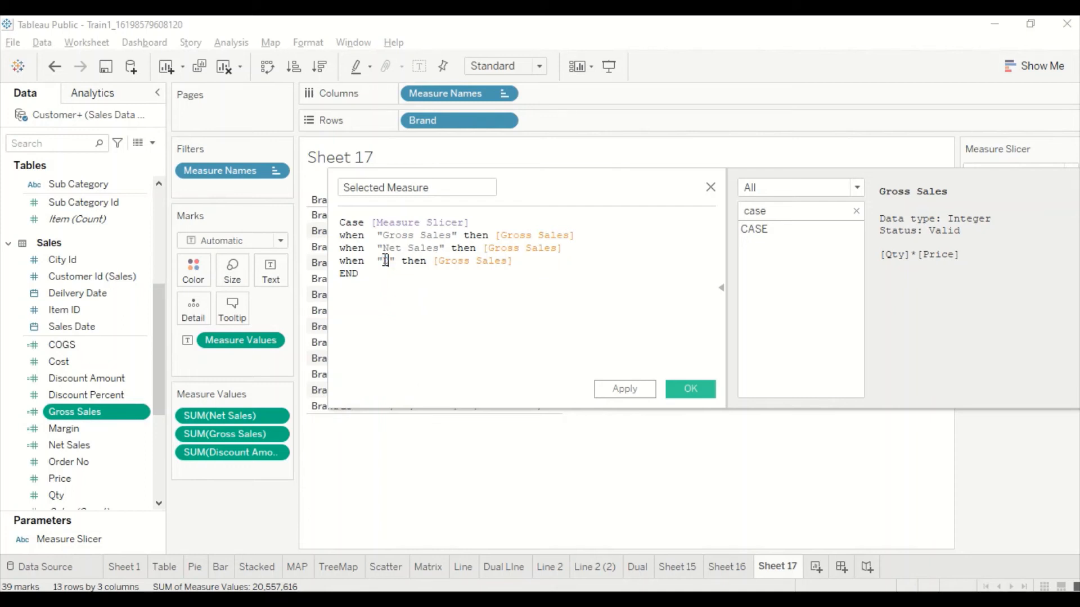
type("ount ")
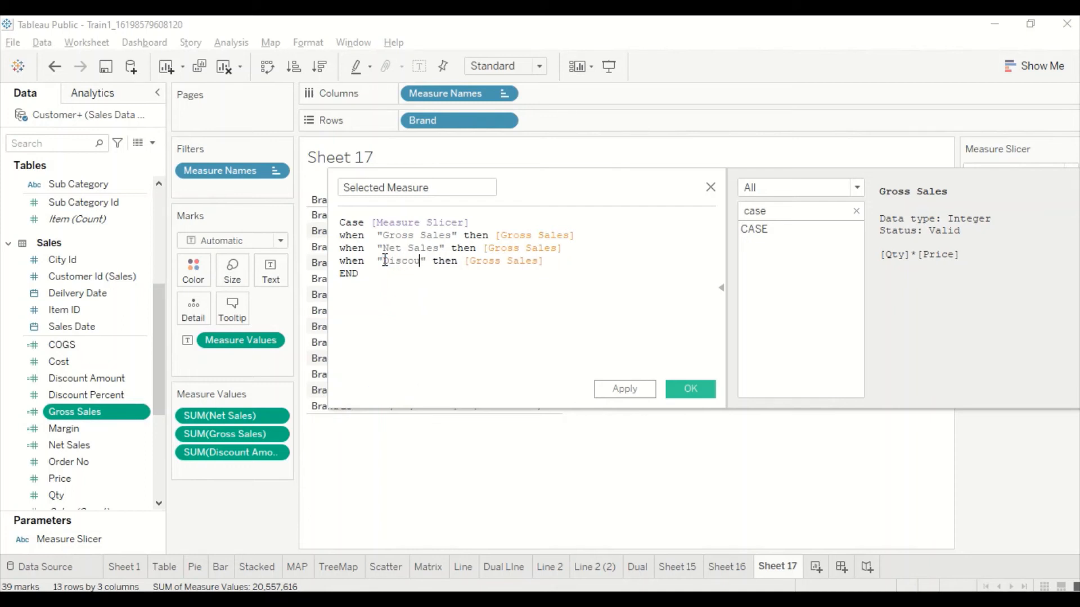
type("Amoun")
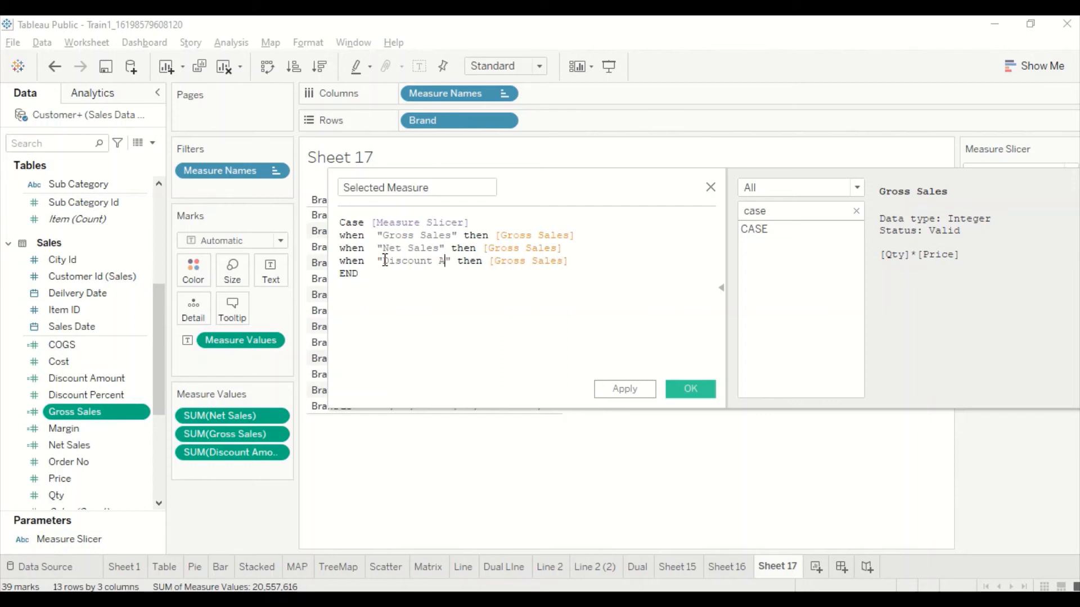
type("t")
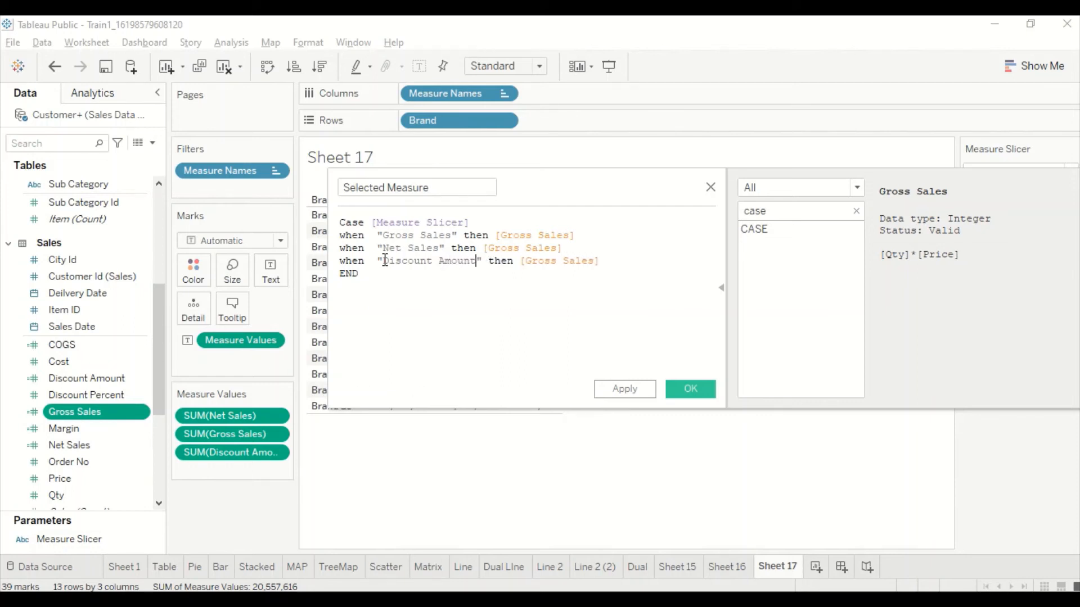
Step: Replace the result of the "Net Sales" when line with [Net Sales]
double_click(512, 248)
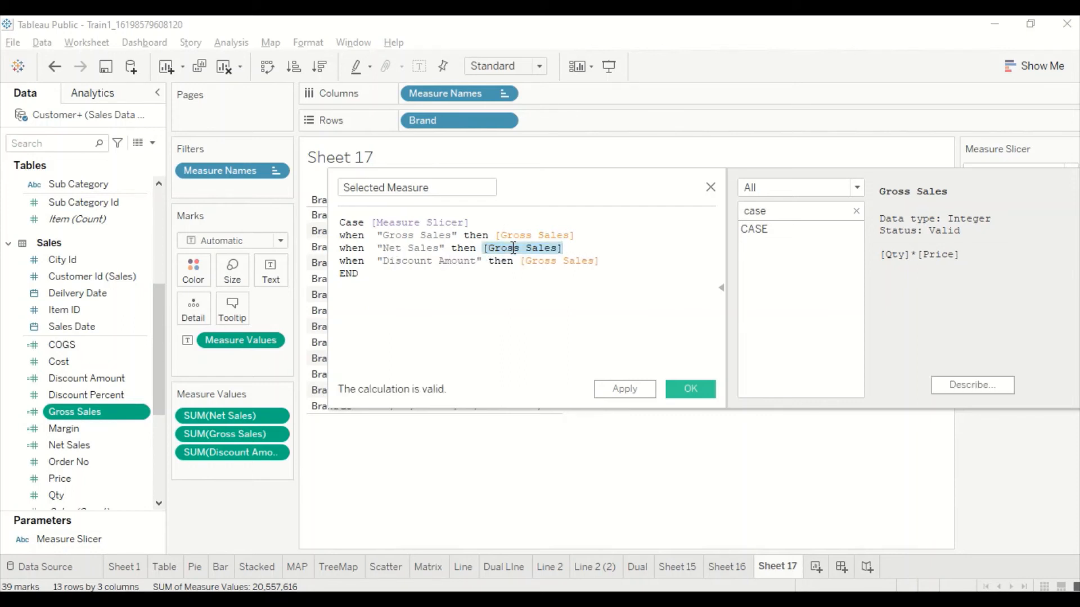
type("[")
key("BackSpace")
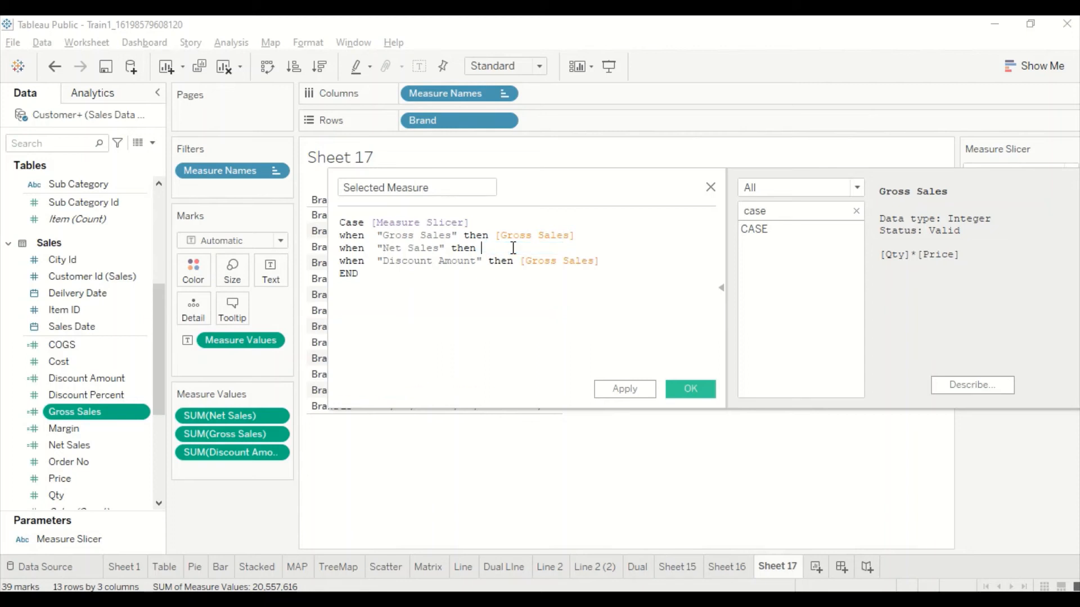
type("[ne")
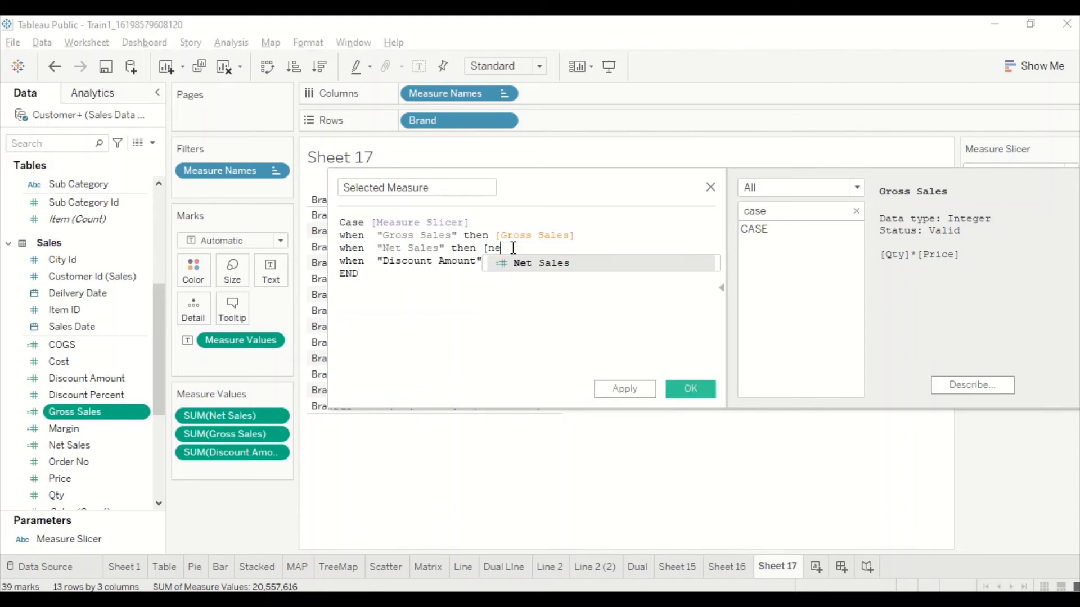
key("Return")
Step: Replace the result of the "Discount Amount" when line with [Discount Amount] and save the Selected Measure calculation
left_click_drag(602, 261, 526, 261)
key("BackSpace")
type("Di")
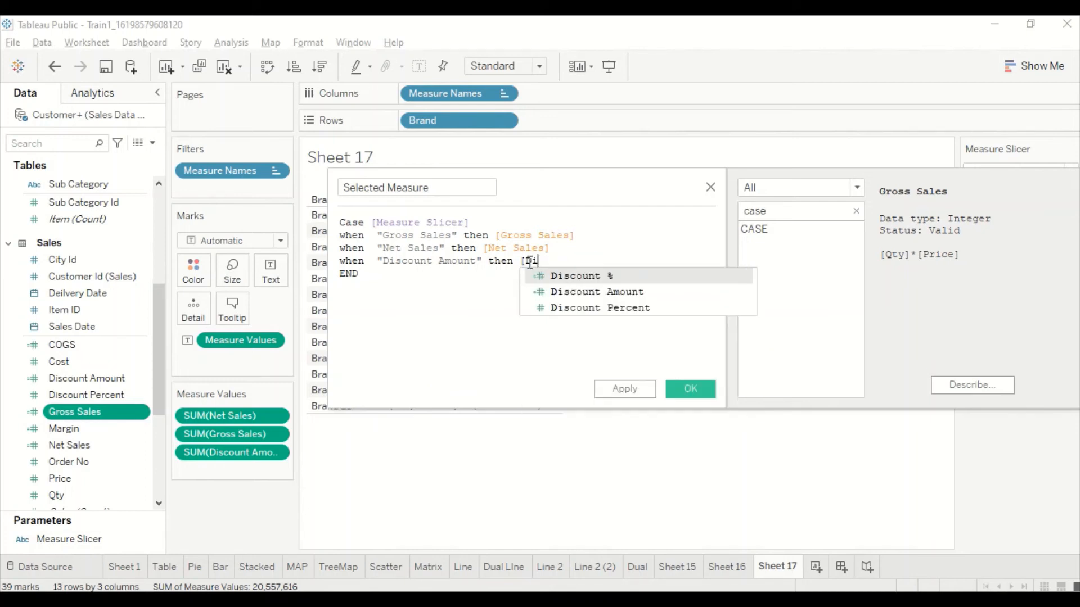
key("Down")
key("Return")
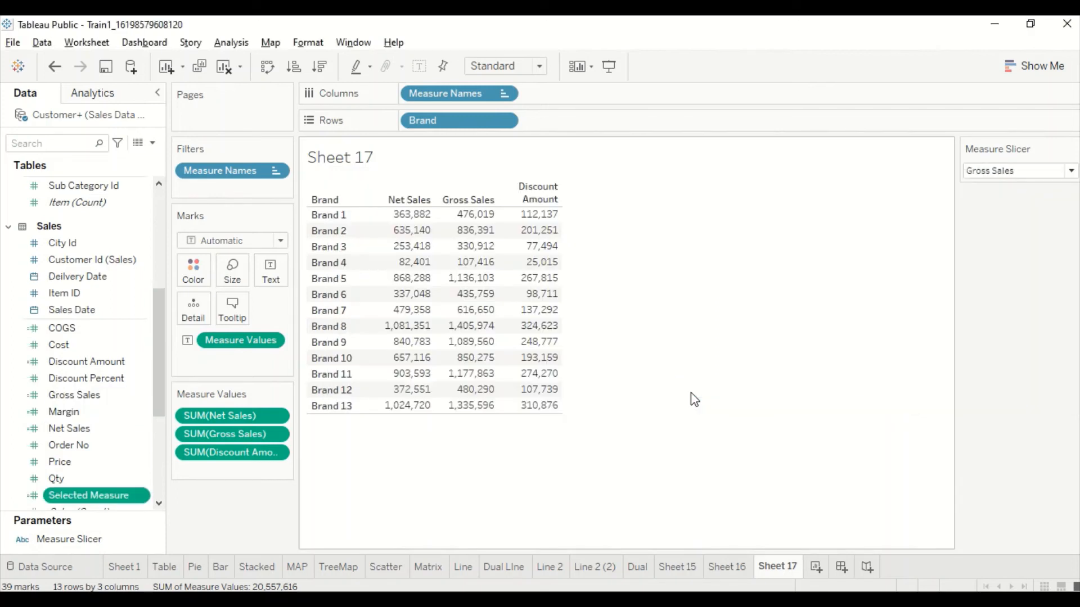
left_click(691, 389)
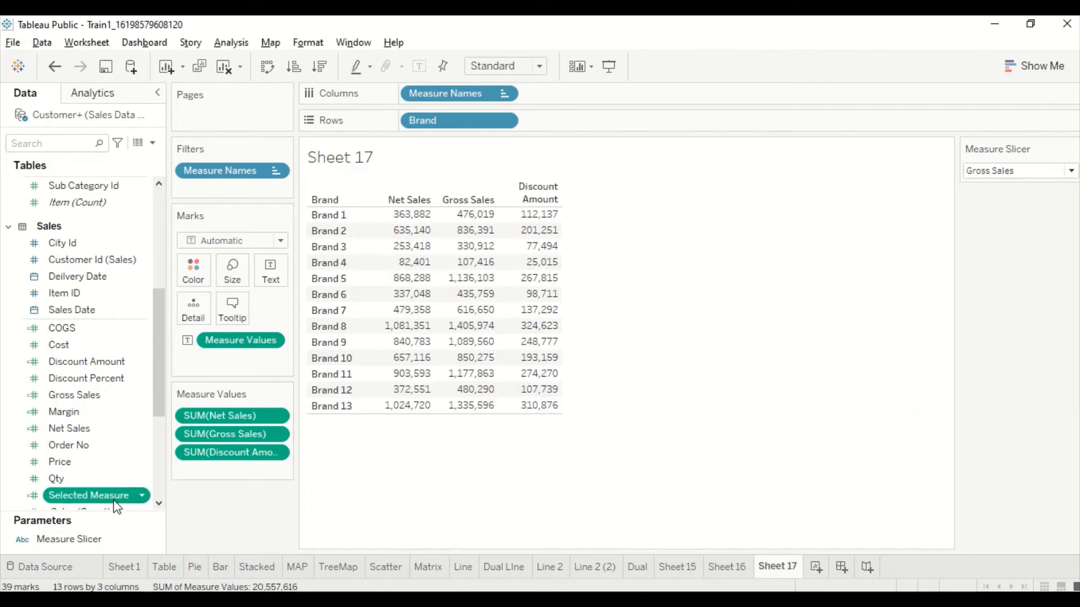
Step: Add Selected Measure as a column of the brand table and switch the Measure Slicer to Net Sales, then to Discount Amount
left_click_drag(118, 495, 549, 313)
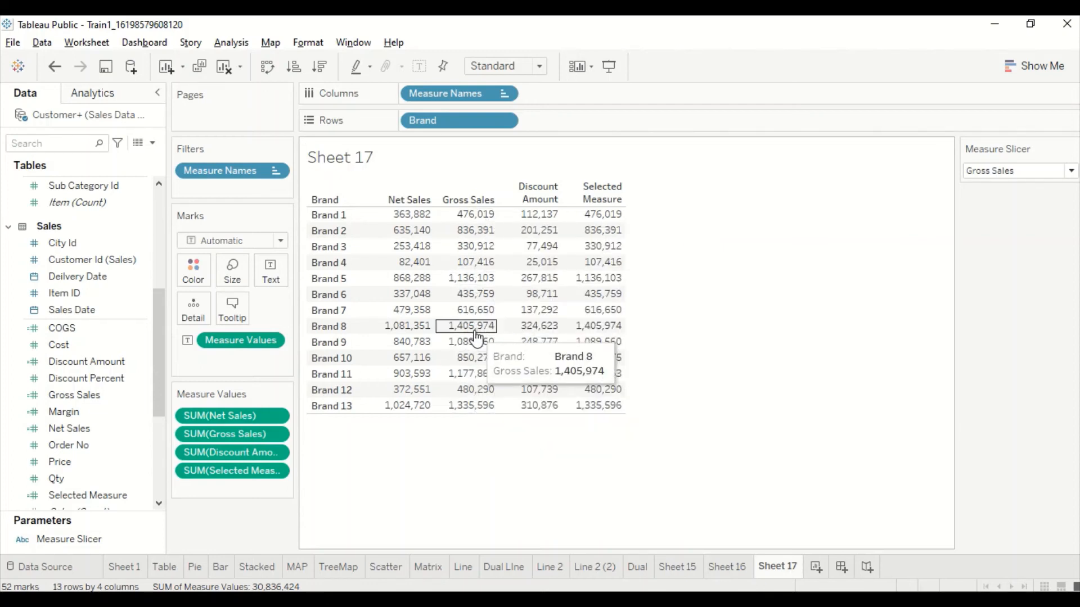
left_click(998, 171)
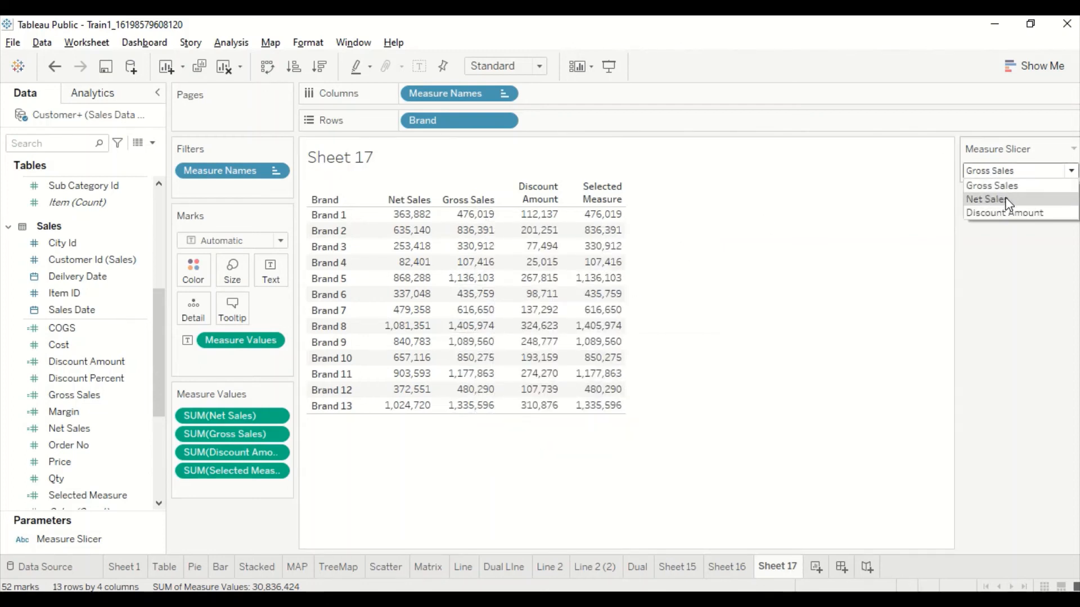
left_click(1006, 201)
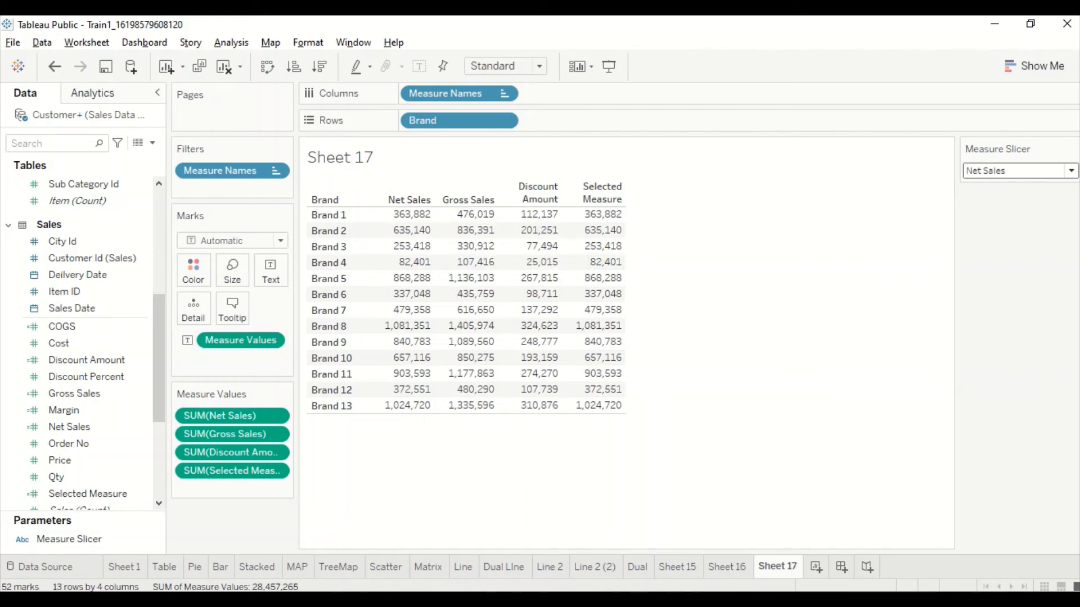
left_click(1006, 171)
left_click(1006, 214)
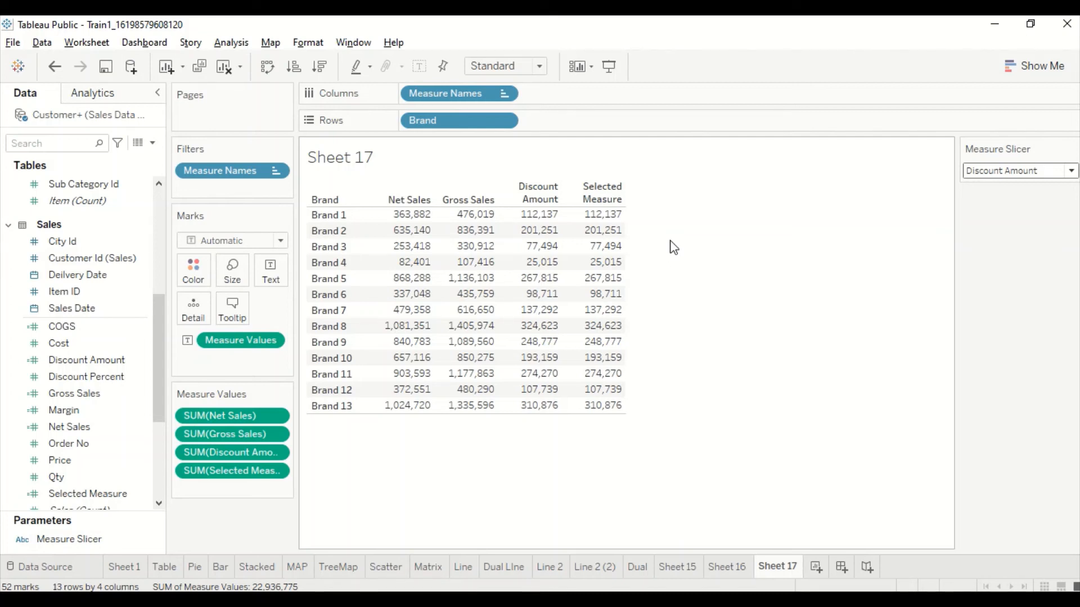
Step: Create a new worksheet with a horizontal bar chart, using Category as rows and Selected Measure as columns
left_click(816, 567)
scroll(85, 229, "up", 2)
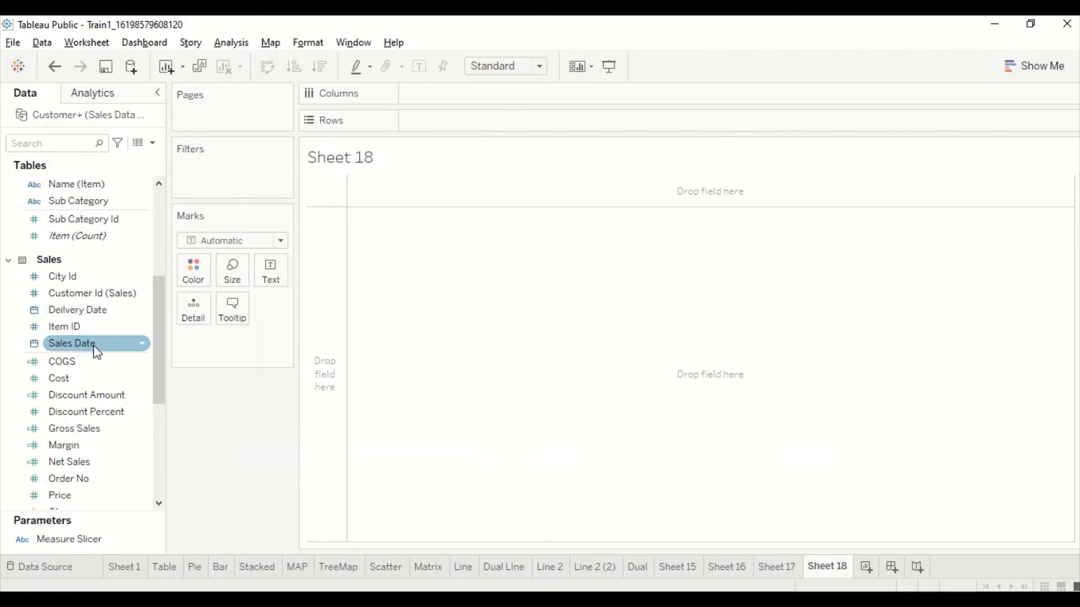
scroll(73, 281, "up", 5)
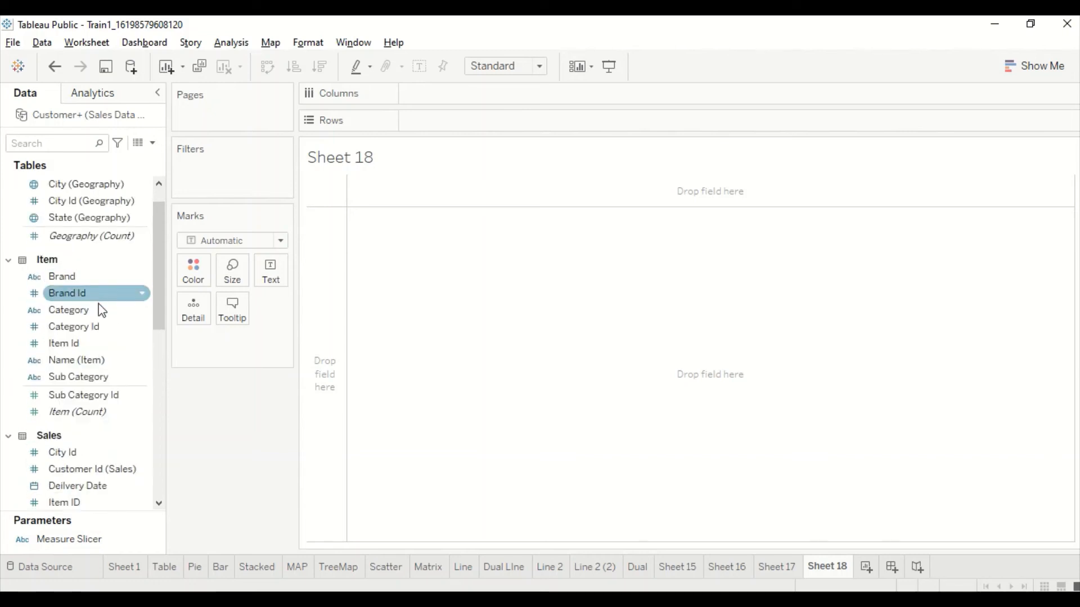
left_click_drag(81, 329, 402, 283)
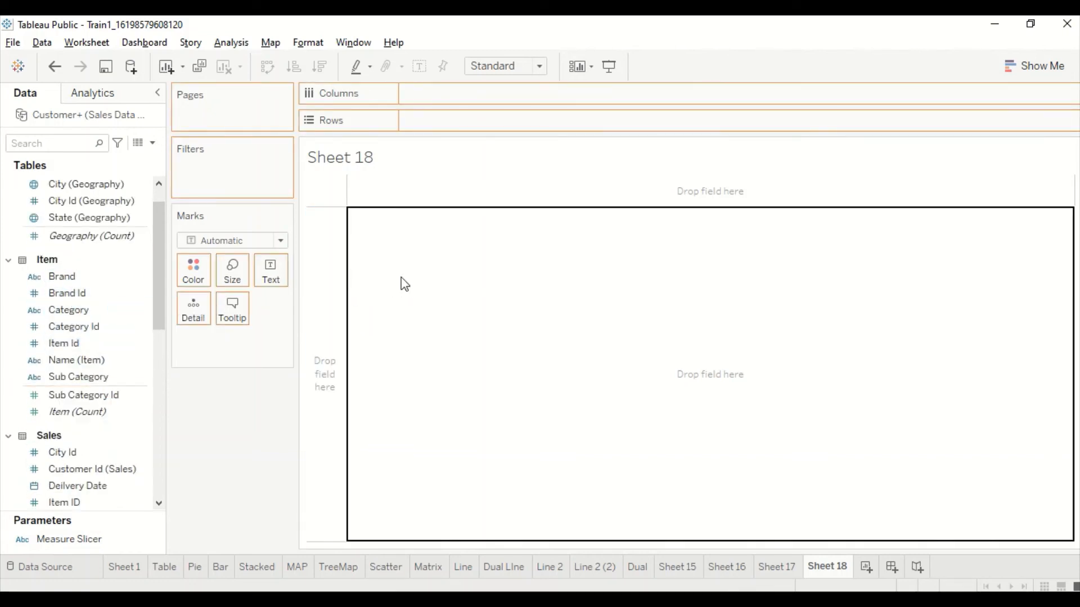
scroll(128, 419, "down", 10)
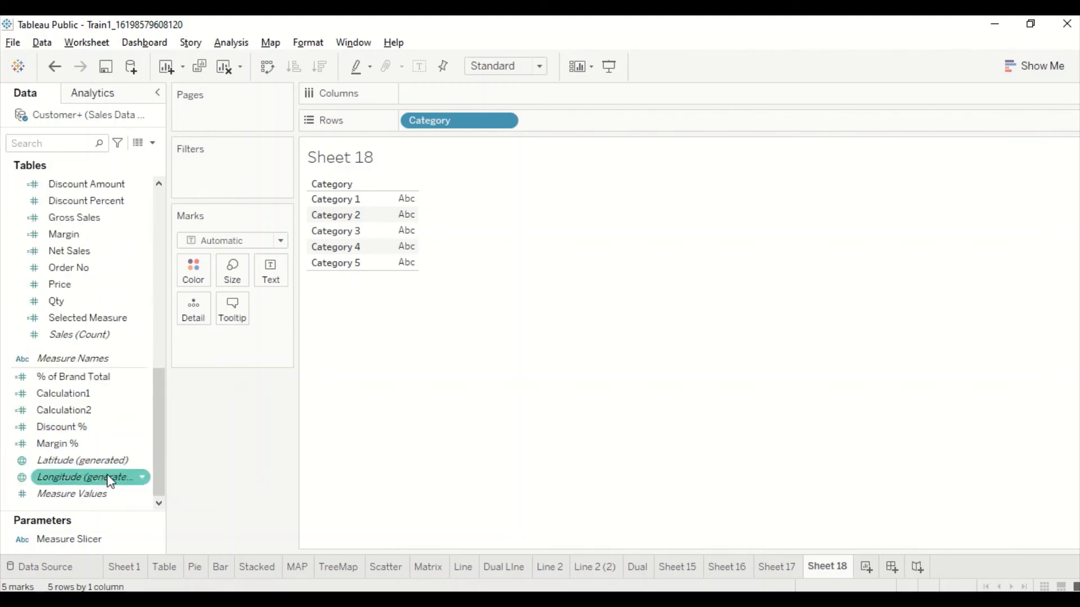
left_click_drag(85, 345, 365, 219)
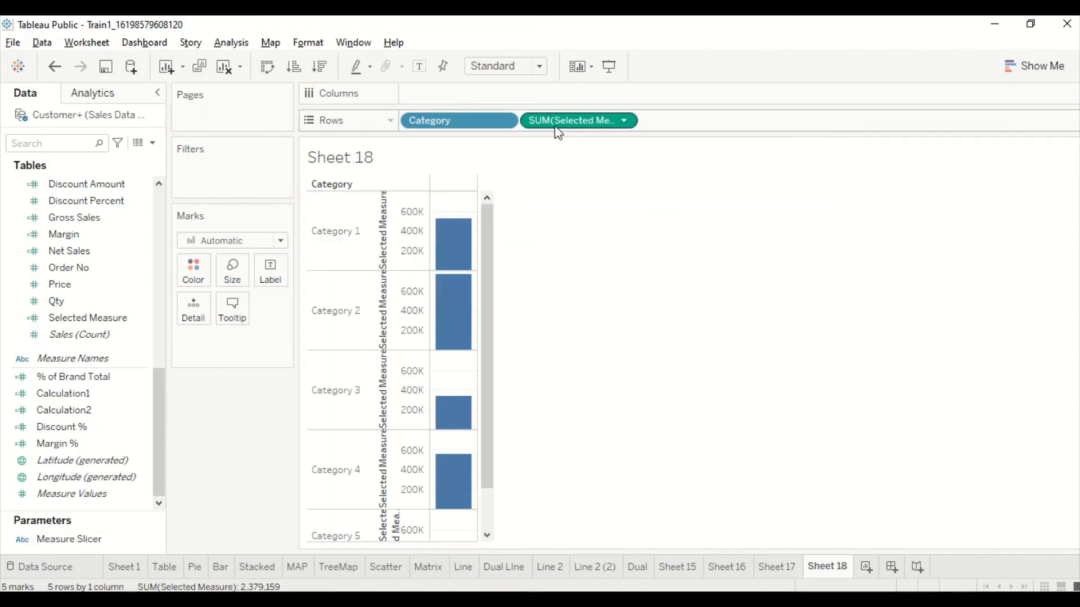
left_click_drag(557, 132, 453, 95)
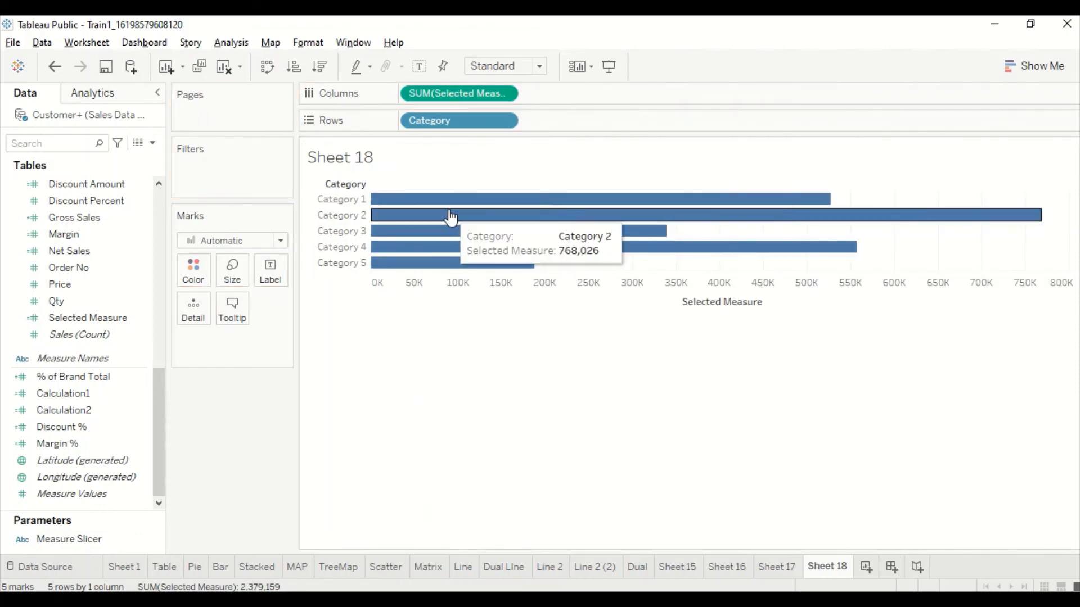
Step: Show the Measure Slicer parameter control beside the category chart and switch it through Gross Sales, Net Sales and Discount Amount
right_click(69, 542)
left_click(157, 262)
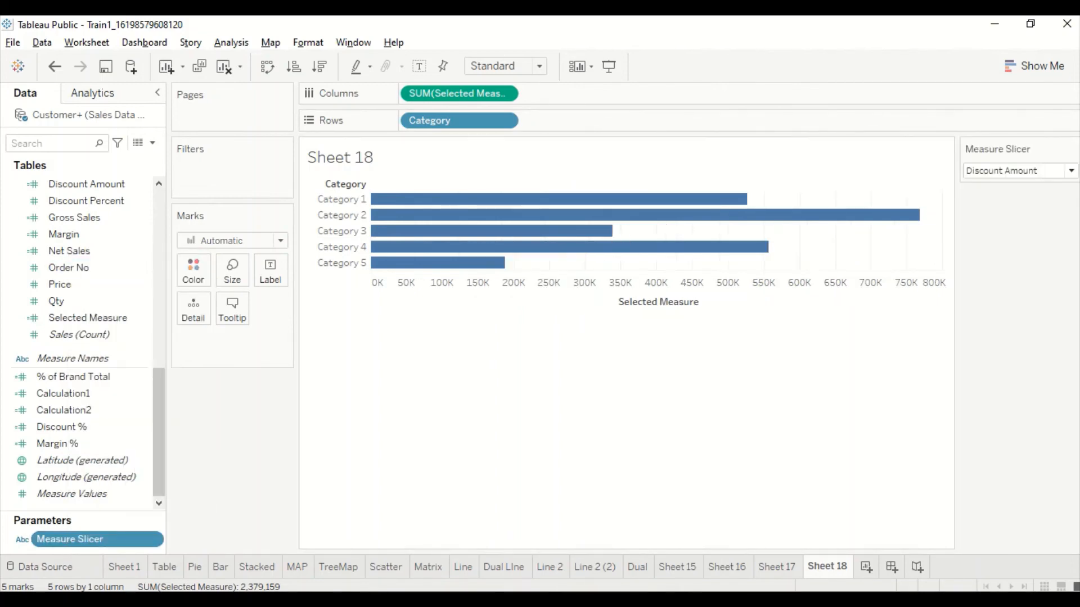
left_click(1029, 172)
left_click(1010, 185)
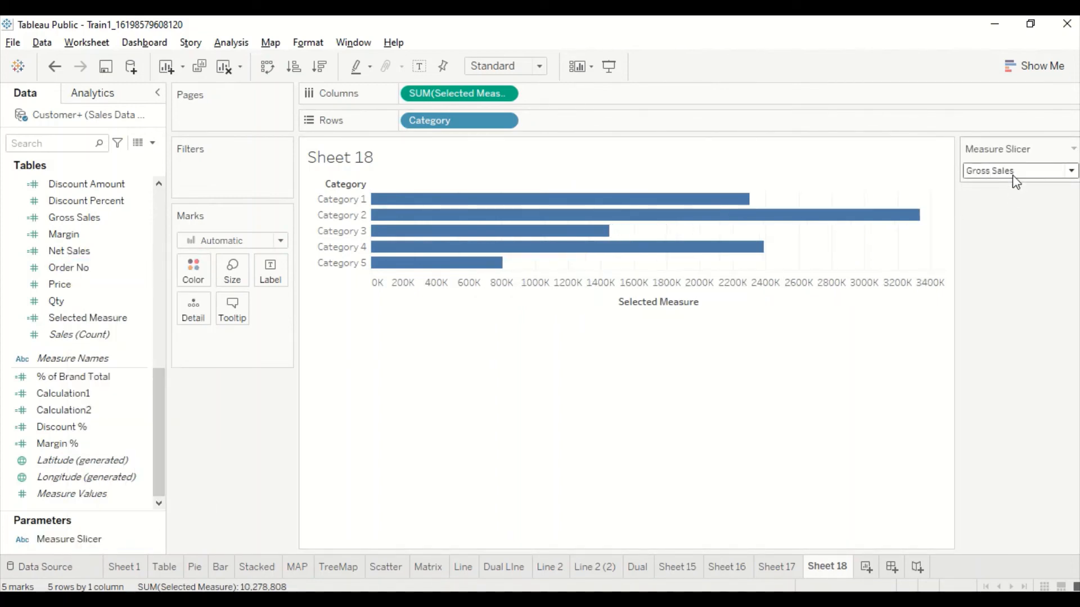
left_click(1012, 175)
left_click(1008, 199)
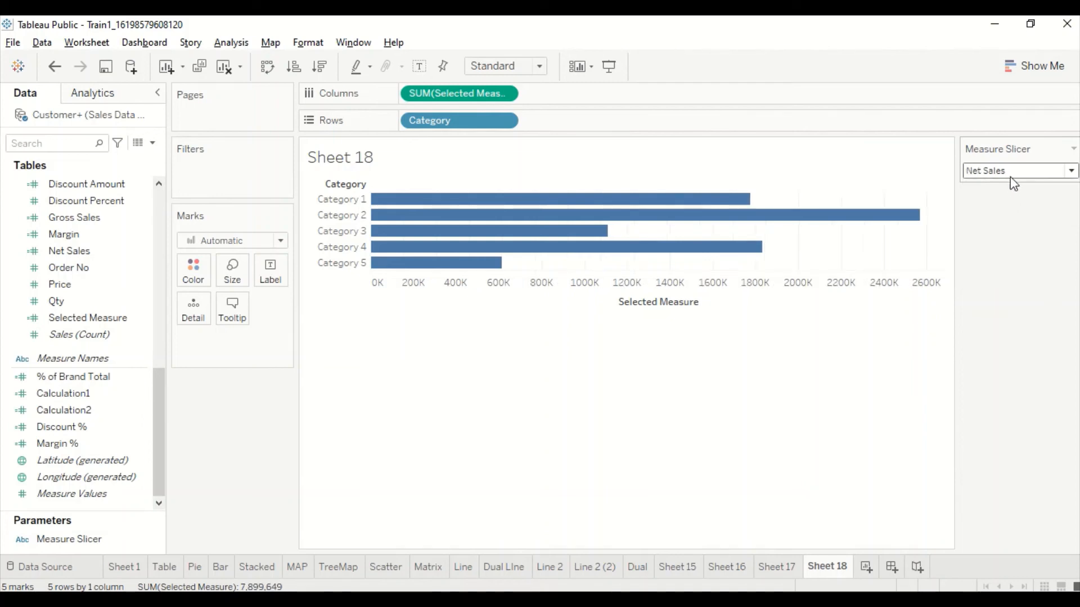
left_click(1010, 176)
left_click(1004, 212)
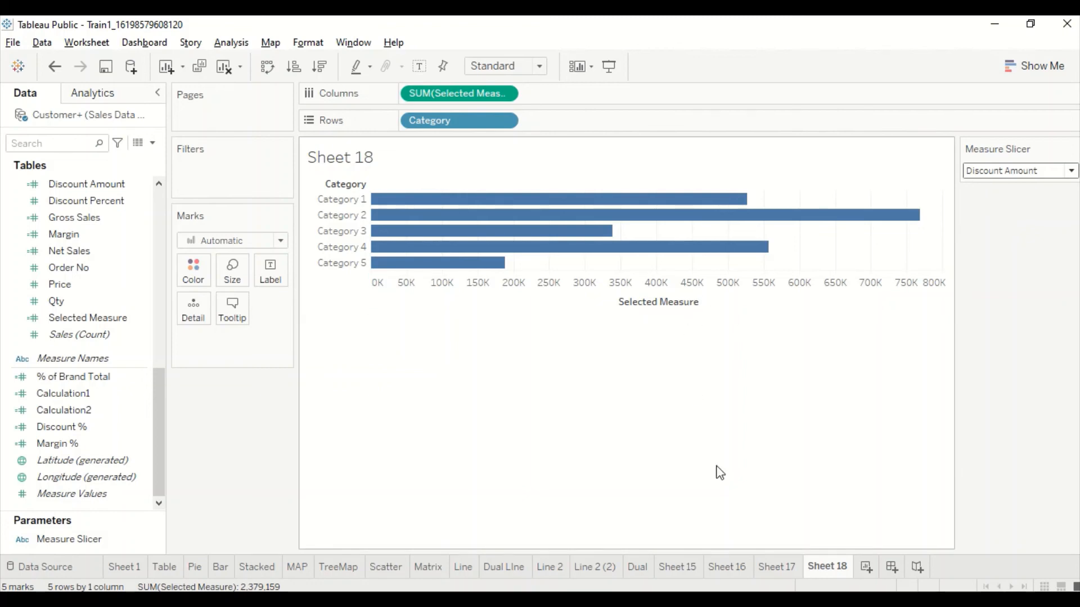
Step: Switch to Power BI Desktop and add a clustered bar chart of Selected Measure to Page 4
key("alt+Tab")
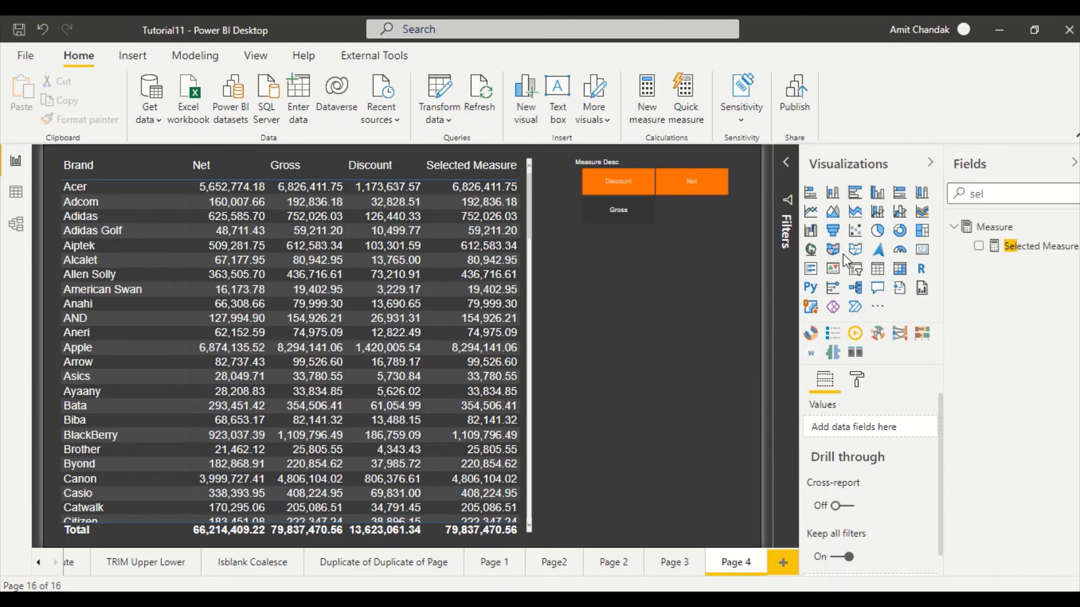
left_click(855, 197)
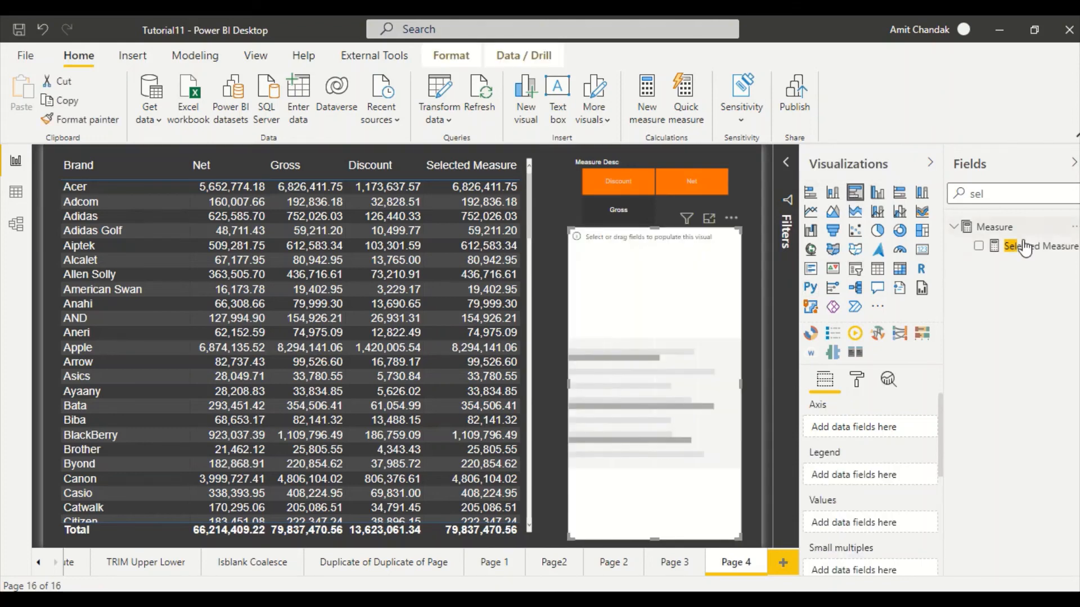
left_click_drag(947, 281, 658, 424)
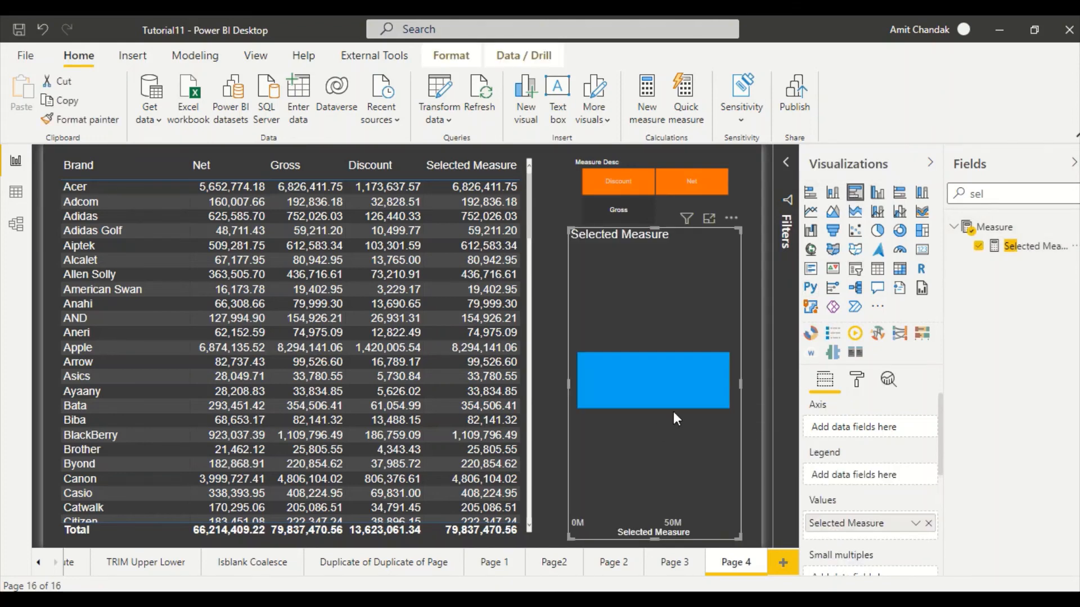
Step: Search the fields for "ca" and put Category from the Sales table on the bar chart's axis
left_click(997, 201)
type("sl")
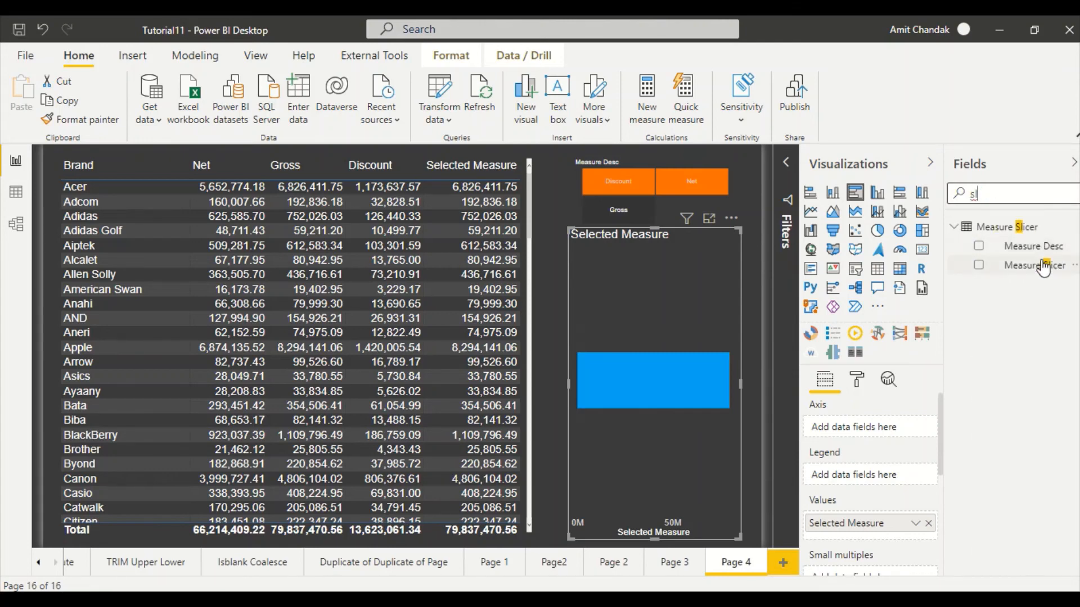
left_click_drag(997, 200, 918, 188)
type("ca")
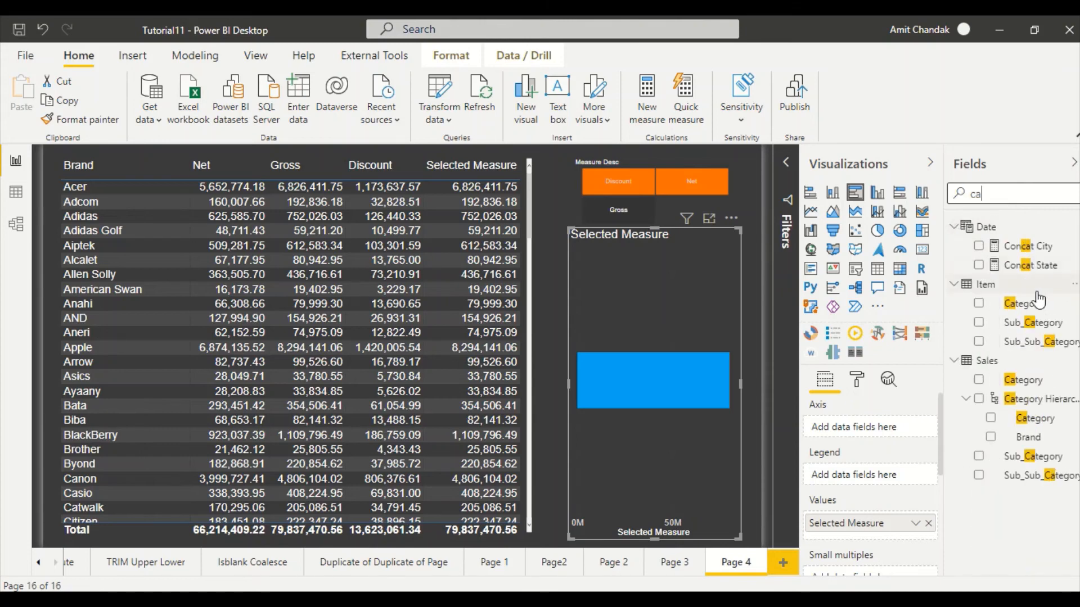
left_click_drag(1023, 379, 690, 319)
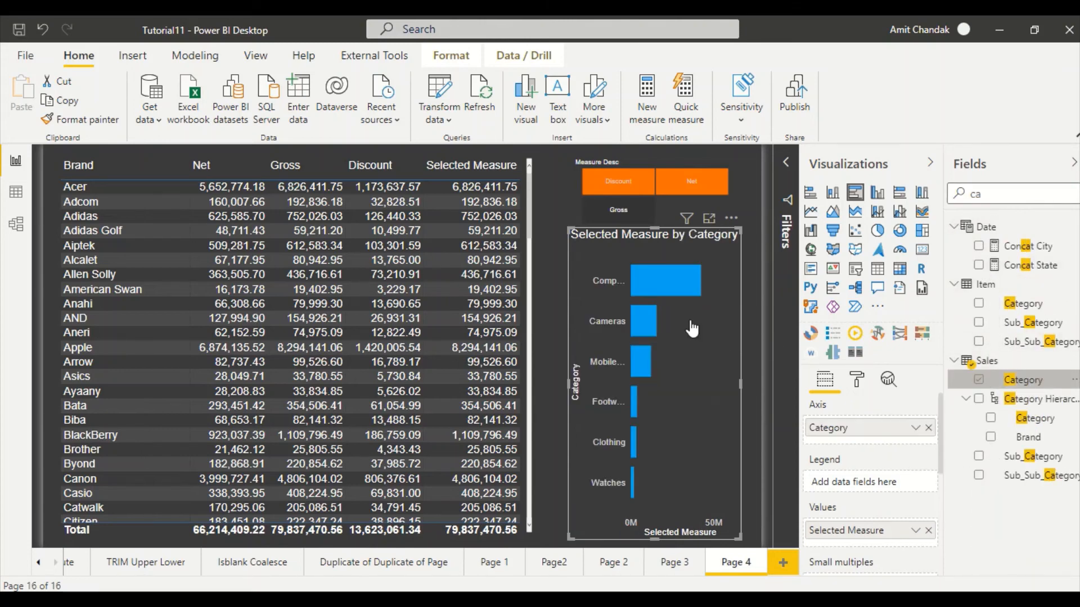
Step: Switch the Measure Desc slicer to Net and then to Discount
left_click(631, 213)
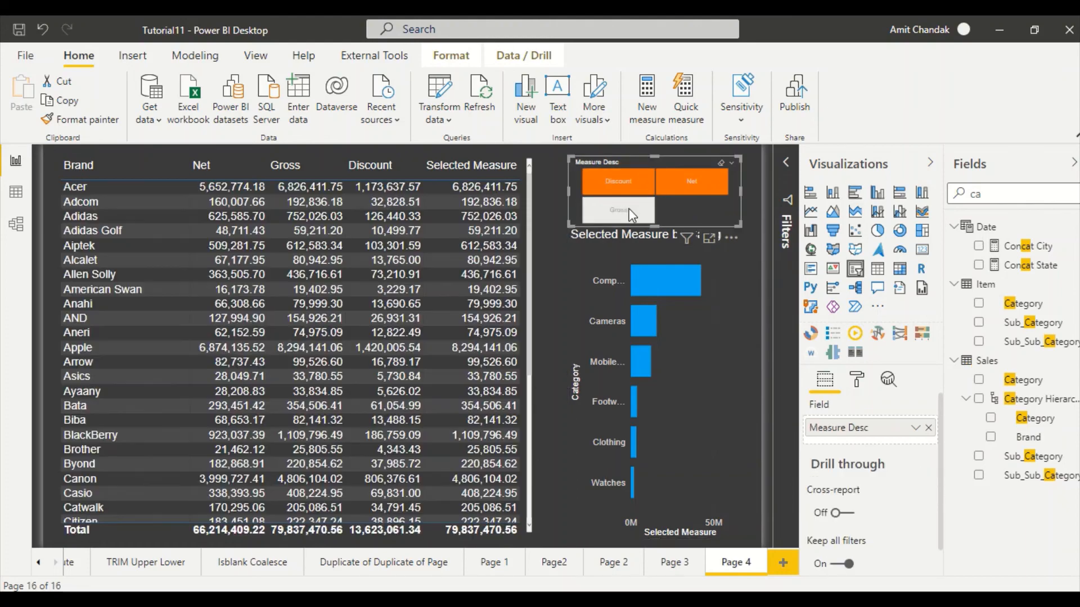
left_click(644, 211, "ctrl")
left_click(684, 192, "ctrl")
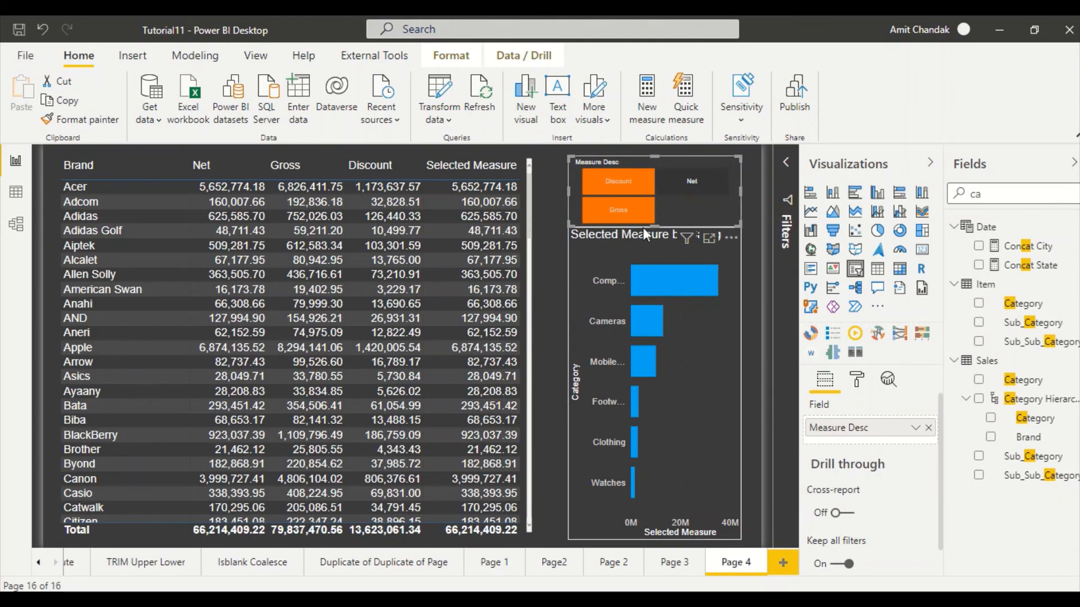
left_click(618, 187)
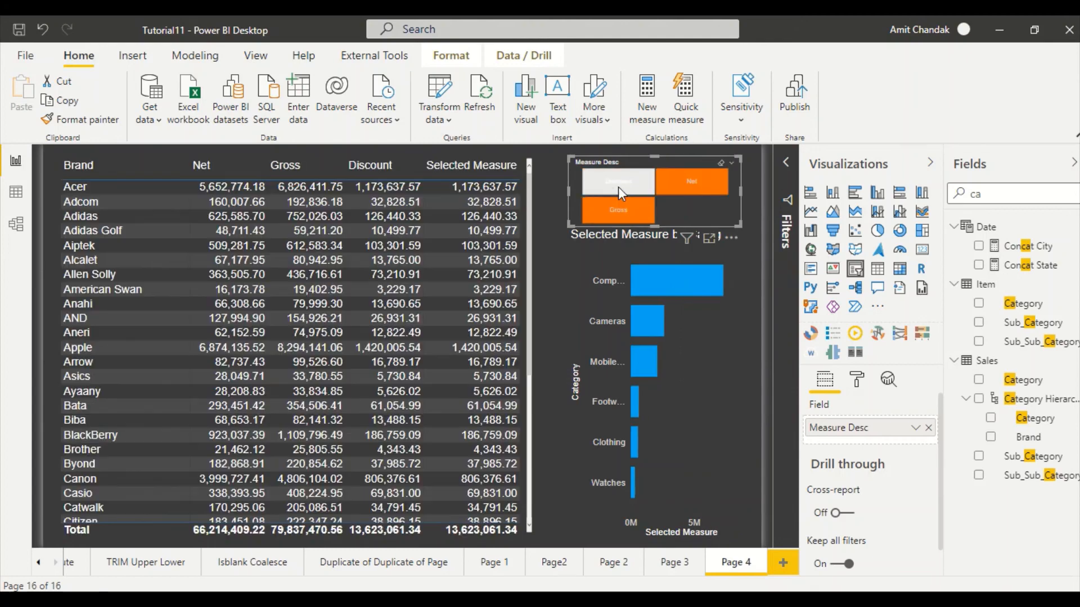
Step: Turn on the title of the Measure Desc slicer and expand its title settings
left_click(857, 381)
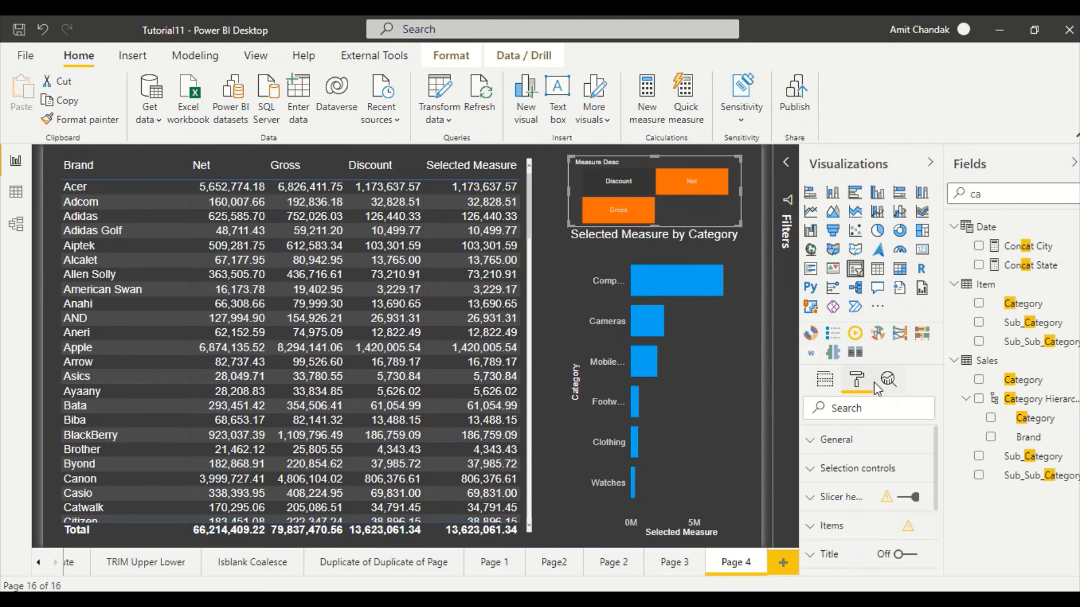
left_click(887, 383)
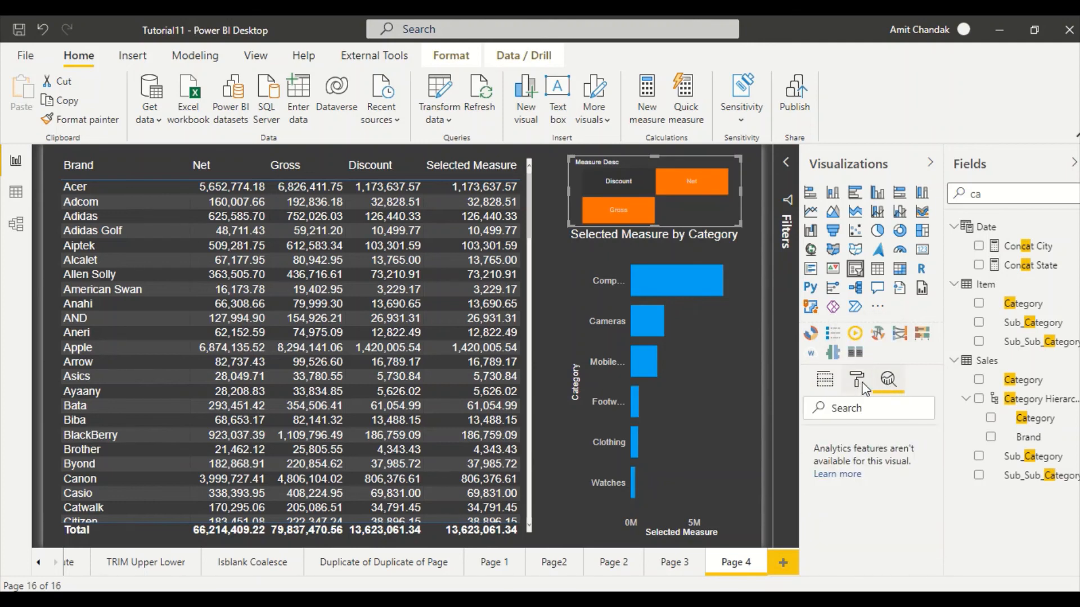
left_click(857, 382)
scroll(884, 484, "down", 2)
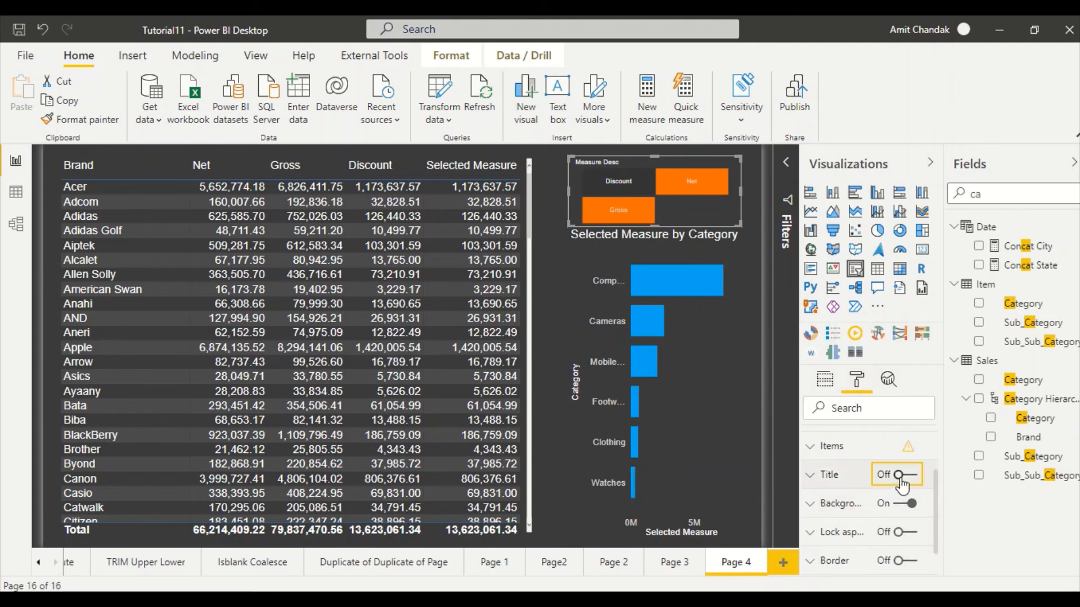
left_click(899, 475)
left_click(830, 475)
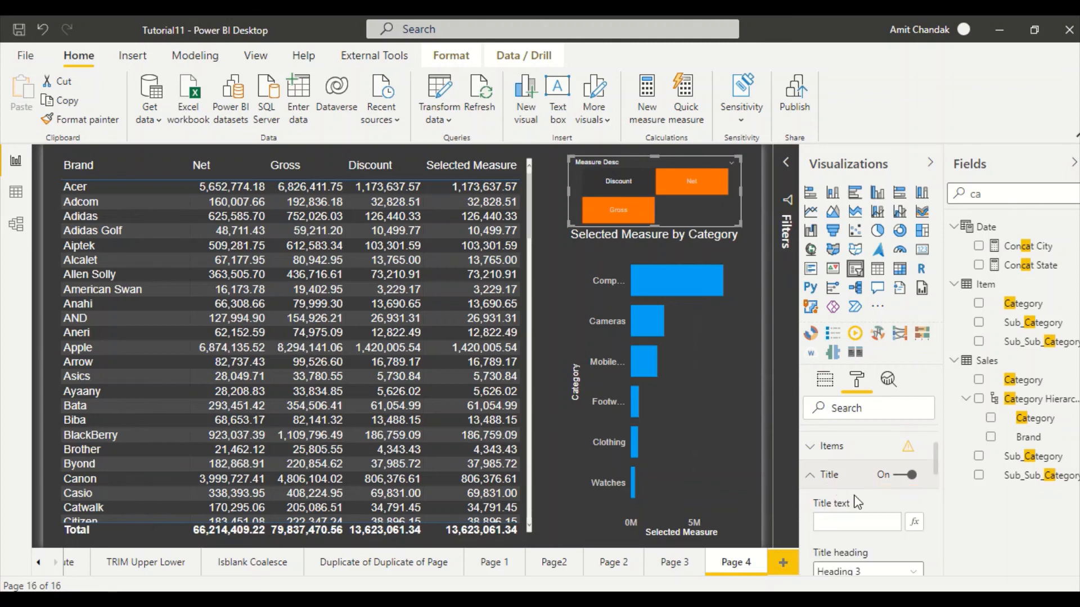
Step: Base the slicer's title text on the field value of Measure Slicer from the Measure Slicer table, using First summarization
left_click(914, 523)
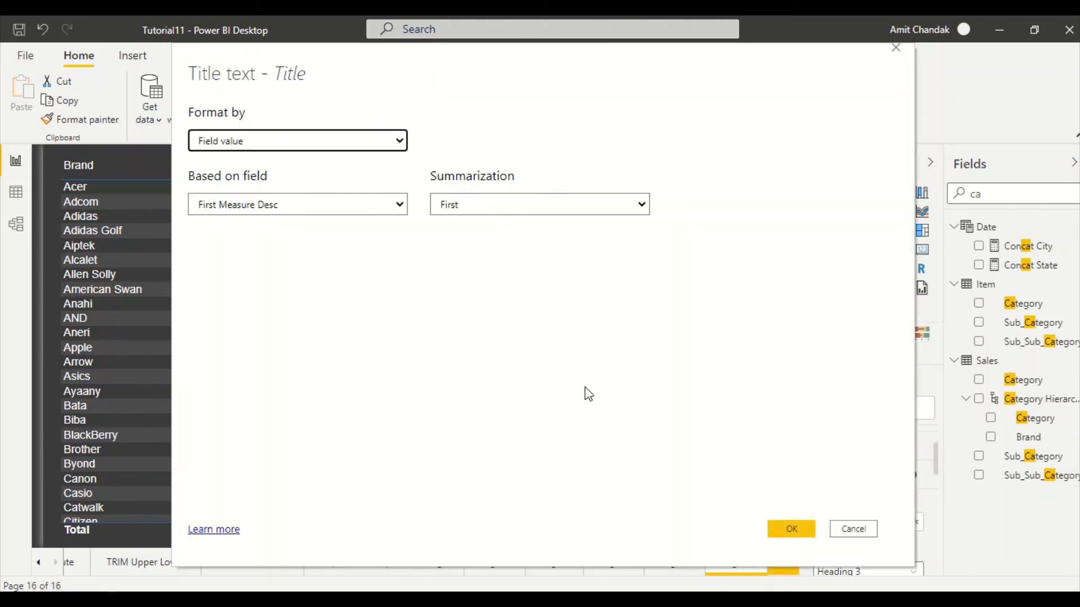
left_click(318, 204)
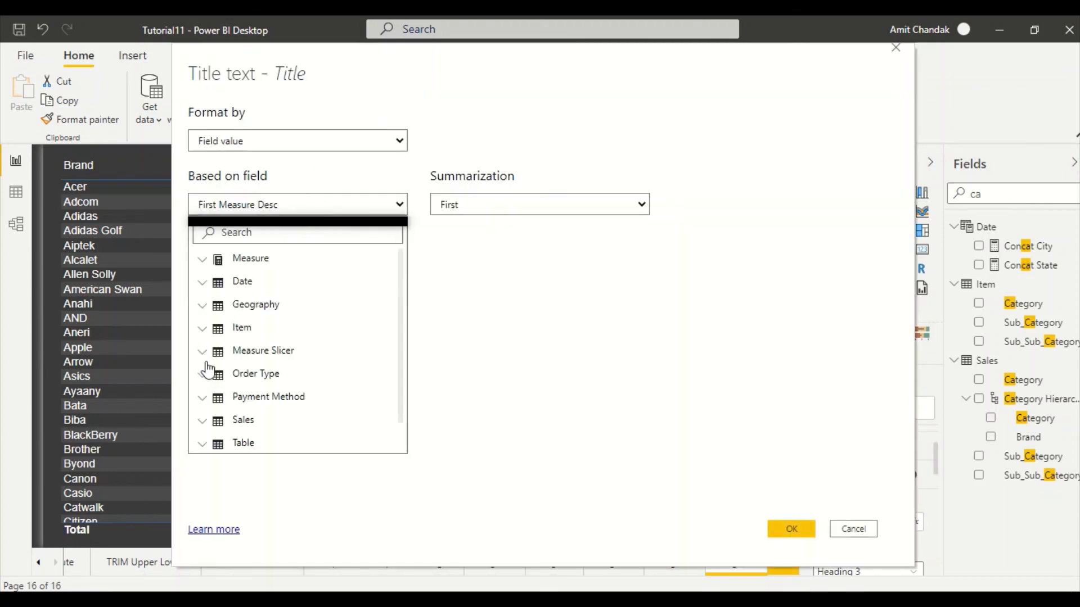
left_click(205, 353)
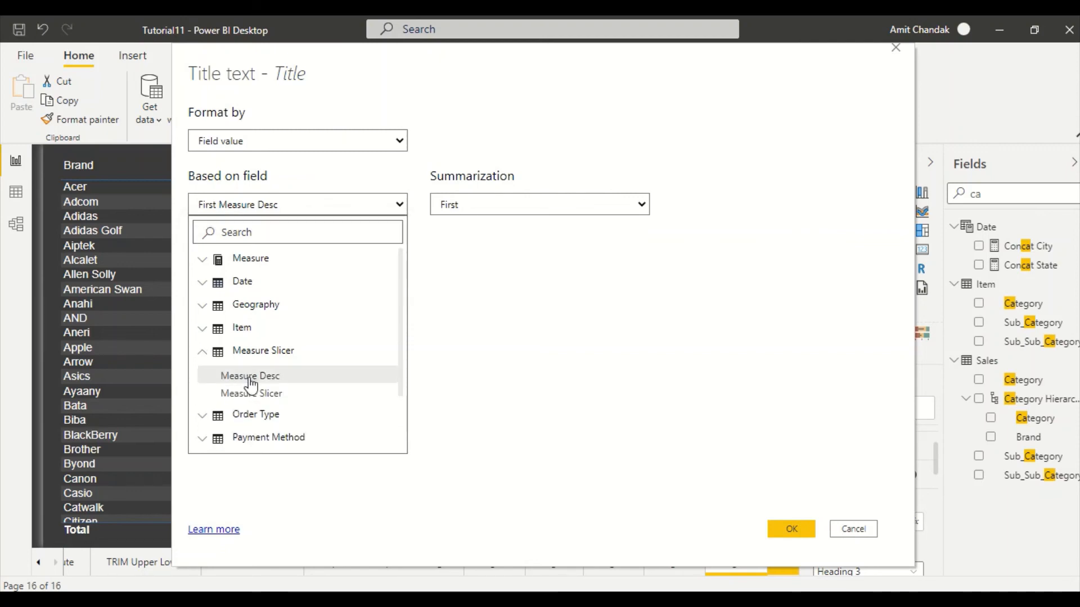
left_click(252, 378)
left_click(335, 207)
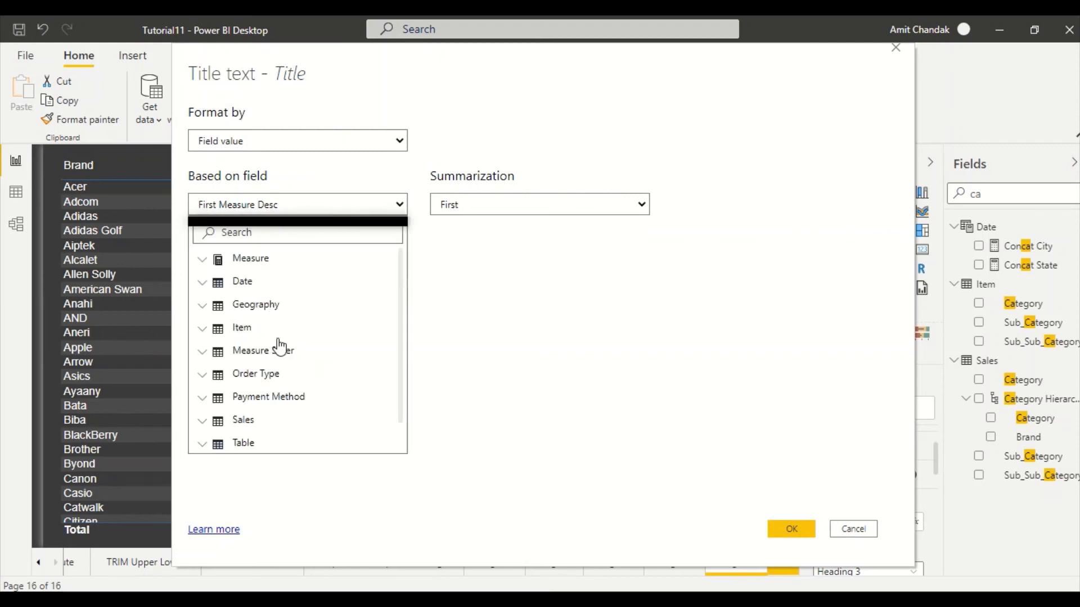
left_click(203, 352)
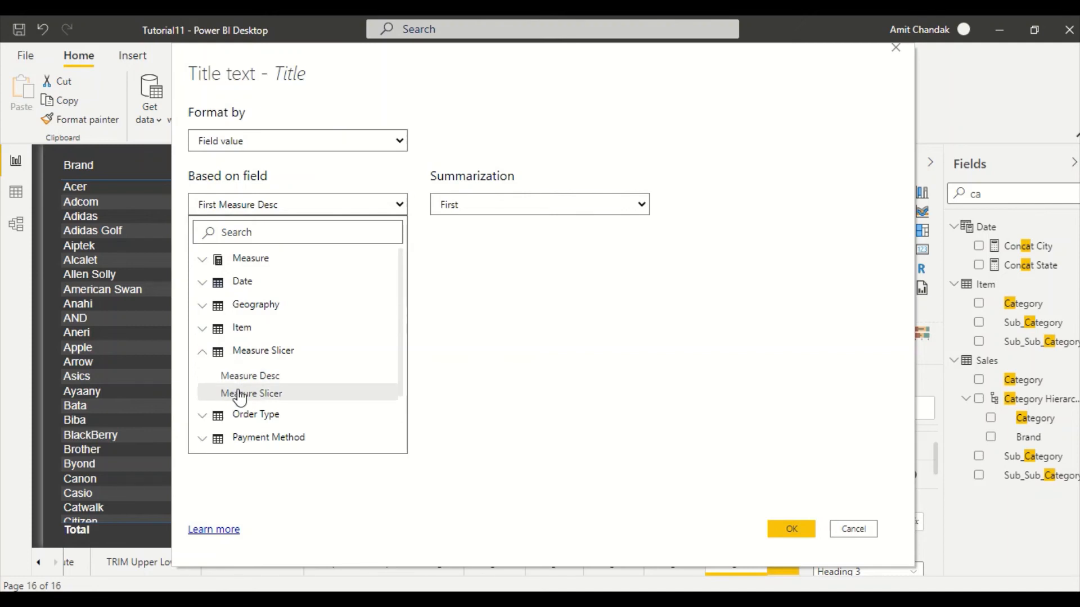
left_click(240, 395)
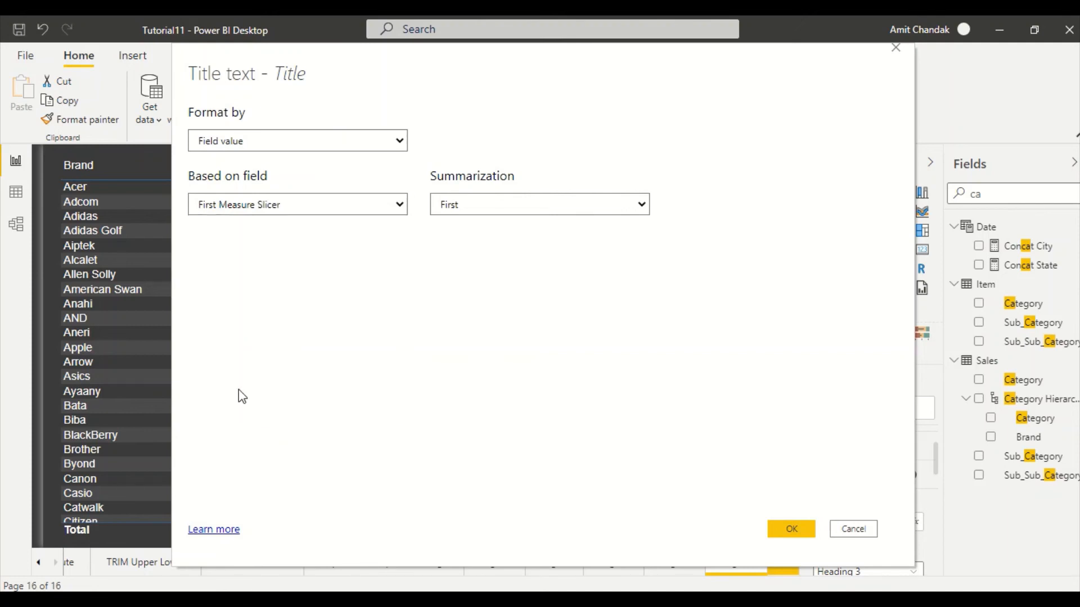
left_click(804, 524)
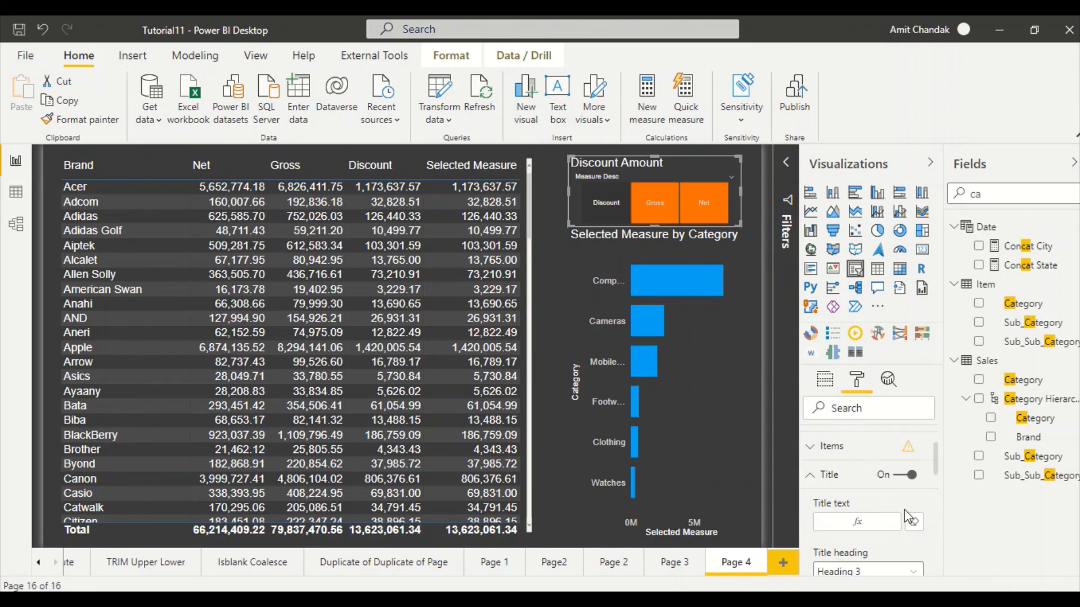
Step: Switch the Measure Desc slicer to Gross and widen the category bar chart slightly toward the brand table
left_click(711, 432)
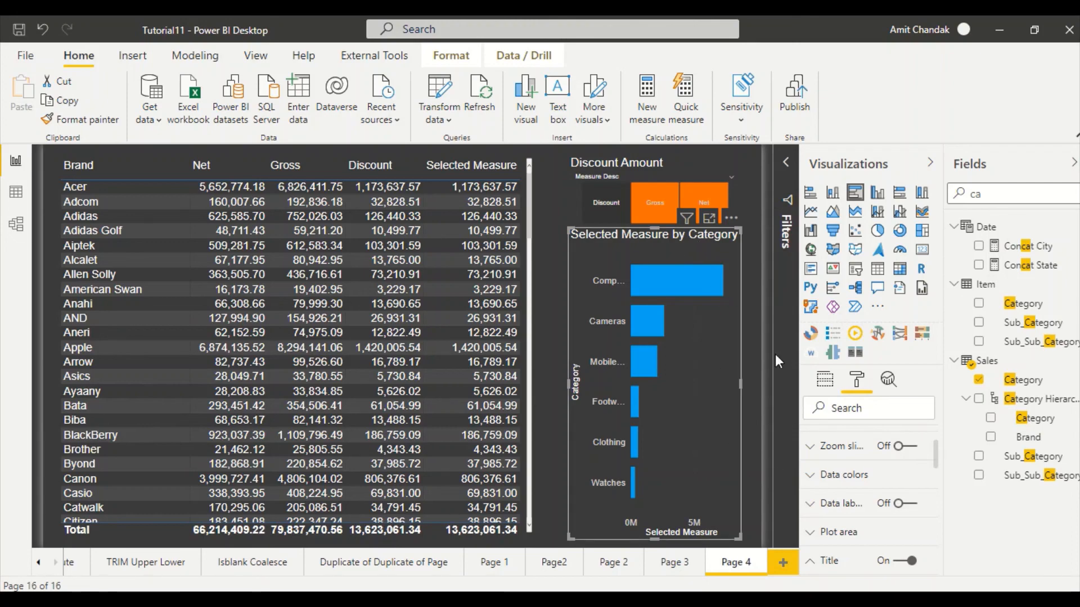
left_click(660, 203)
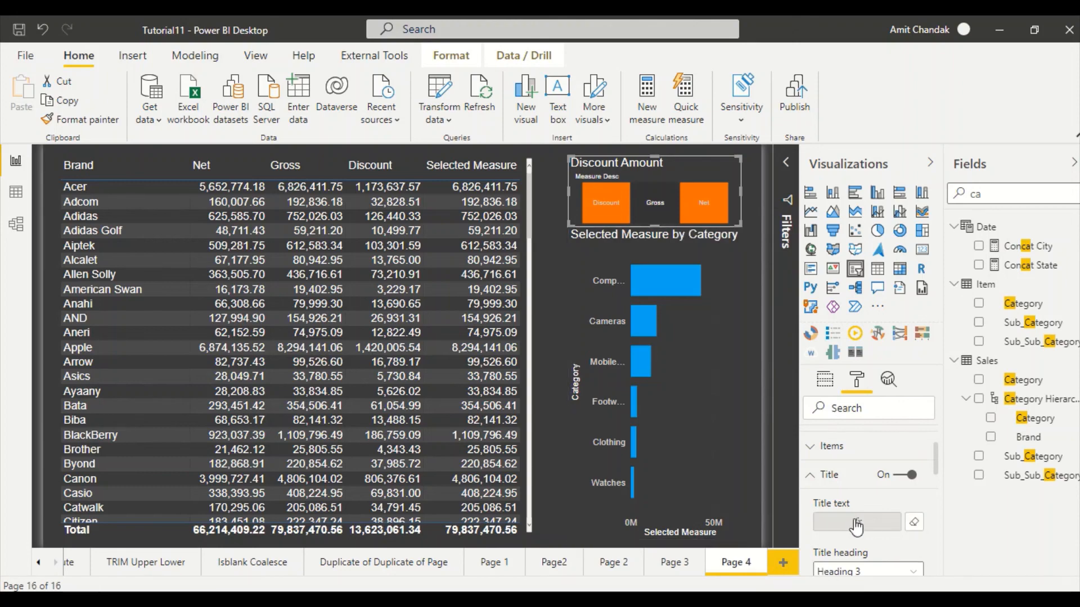
left_click(693, 352)
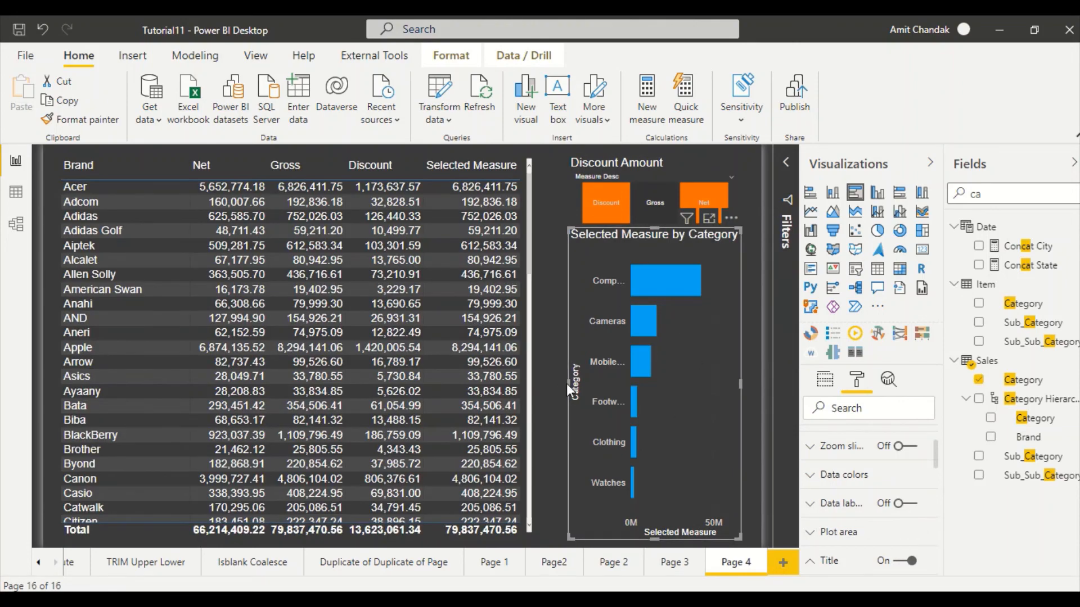
left_click_drag(570, 382, 553, 381)
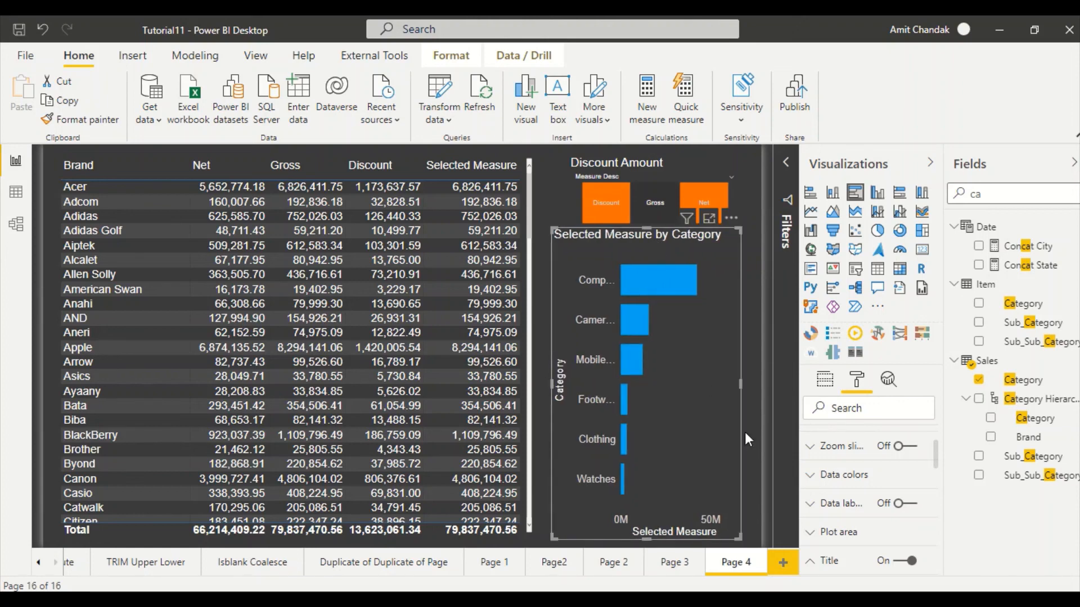
left_click(743, 382)
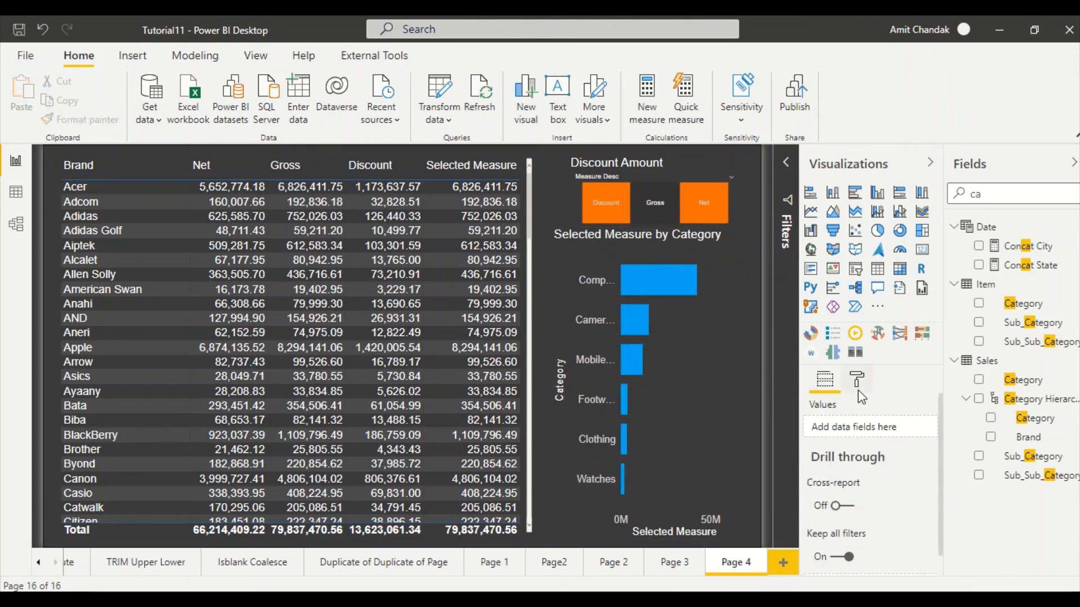
left_click(856, 381)
scroll(898, 494, "down", 1)
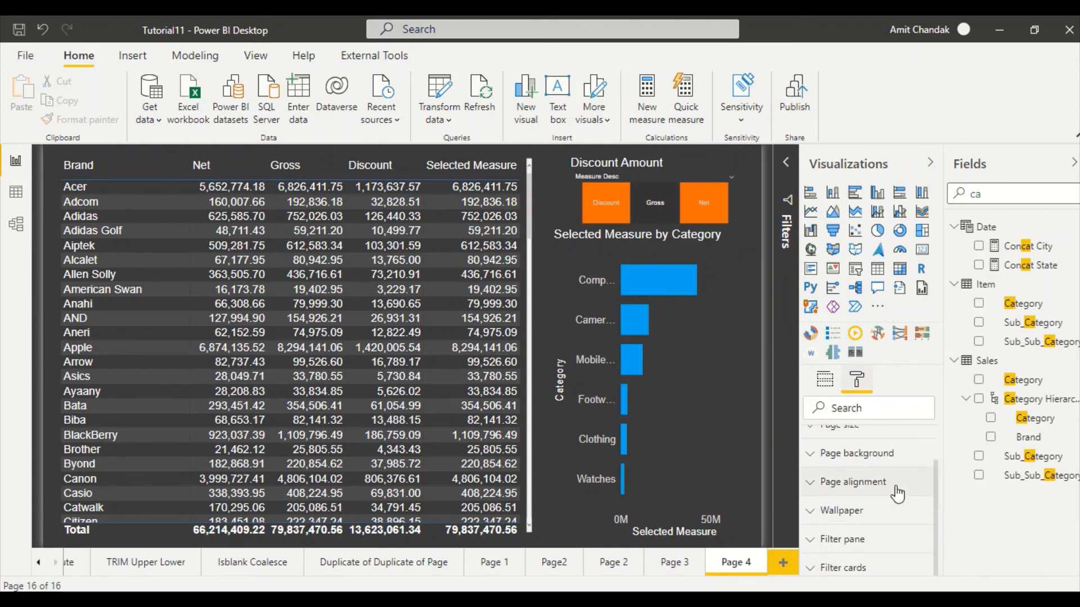
scroll(868, 470, "up", 1)
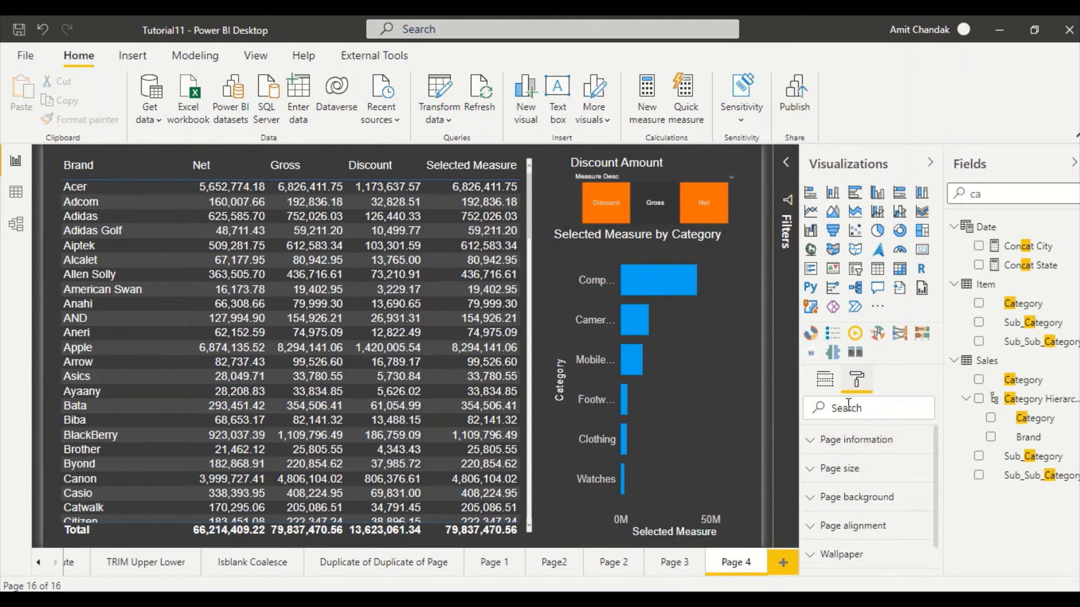
Step: Base the category bar chart's title text on the field value of Measure Slicer, using First summarization
left_click(740, 388)
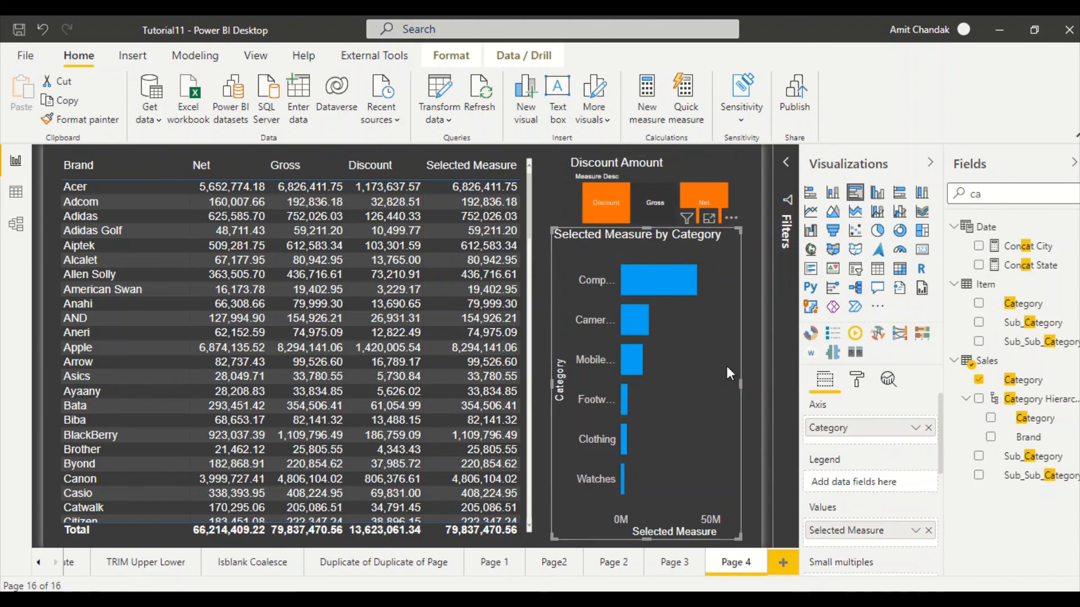
left_click(856, 380)
scroll(879, 442, "down", 5)
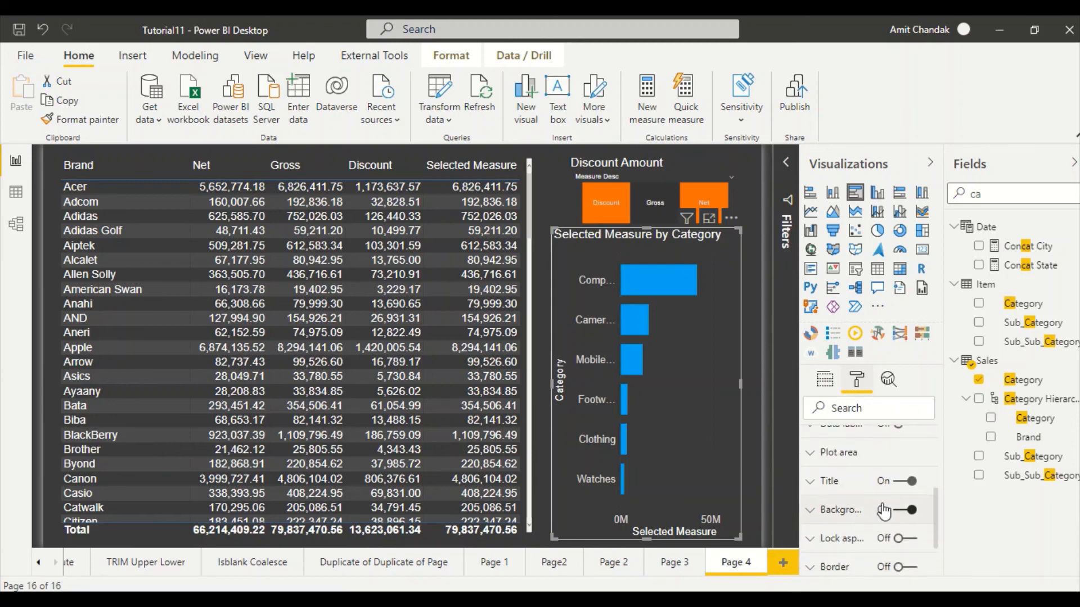
left_click(897, 481)
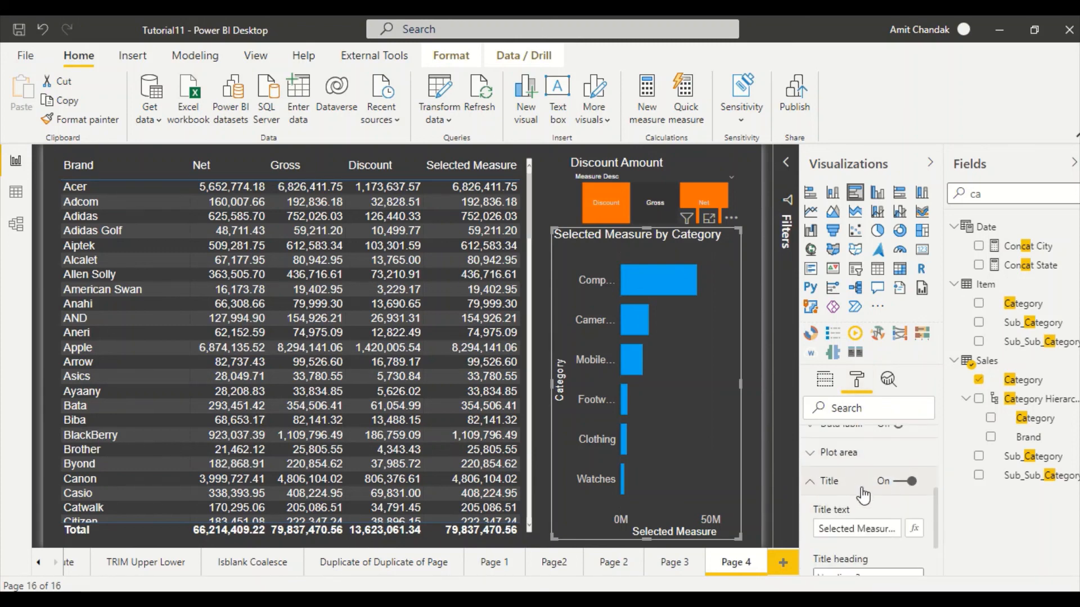
scroll(895, 482, "down", 1)
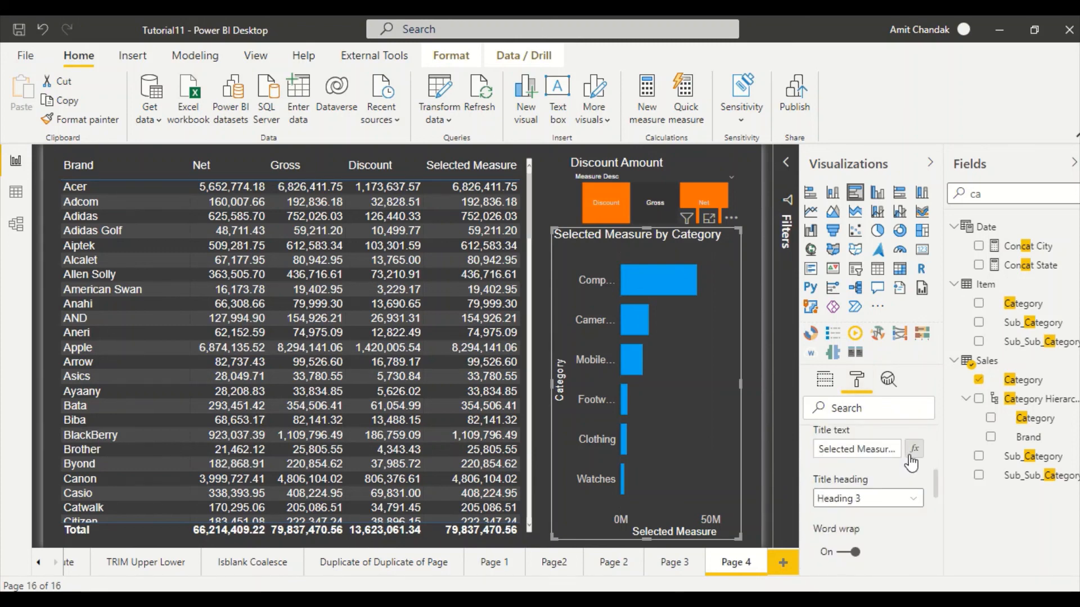
left_click(911, 454)
left_click(277, 208)
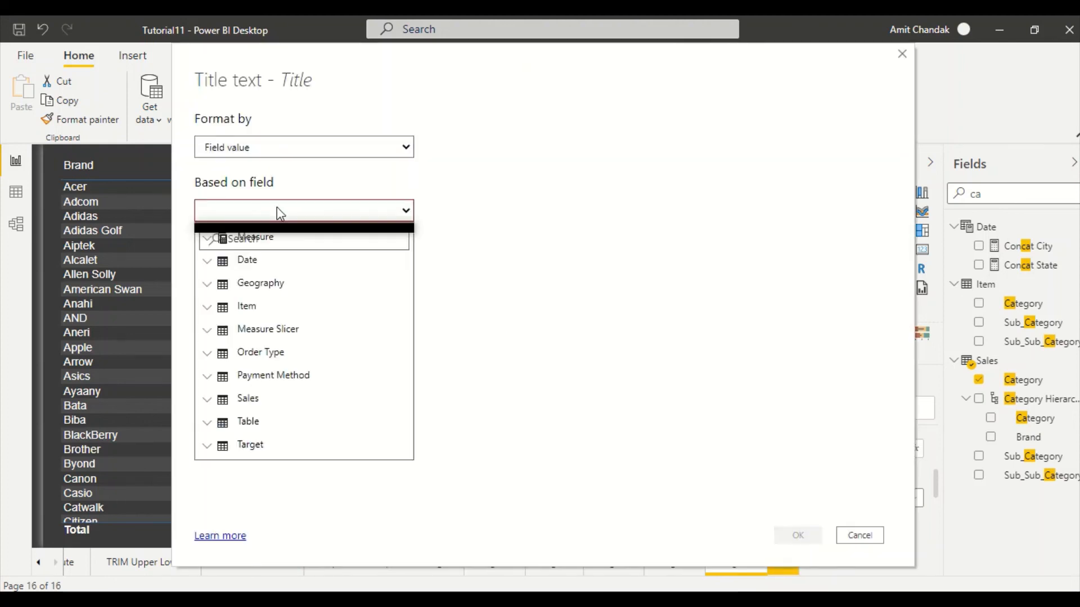
left_click(281, 357)
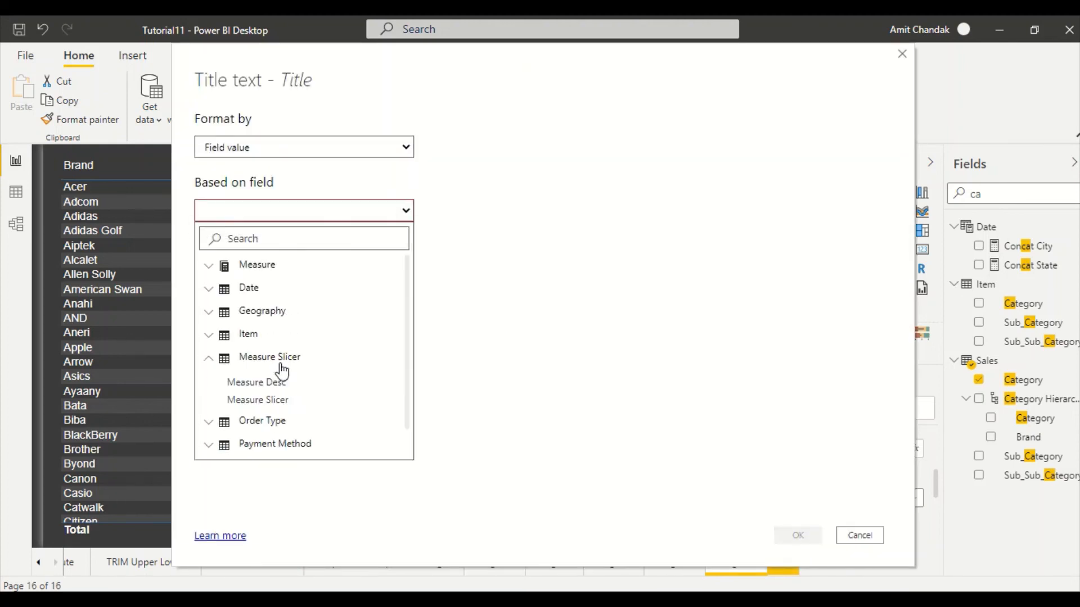
left_click(285, 380)
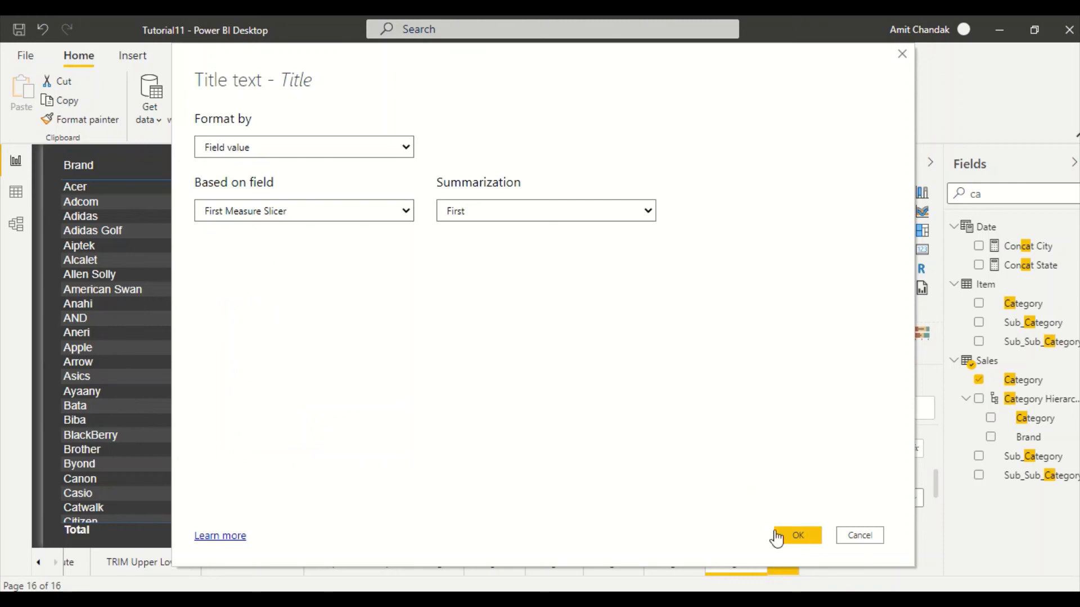
left_click(793, 535)
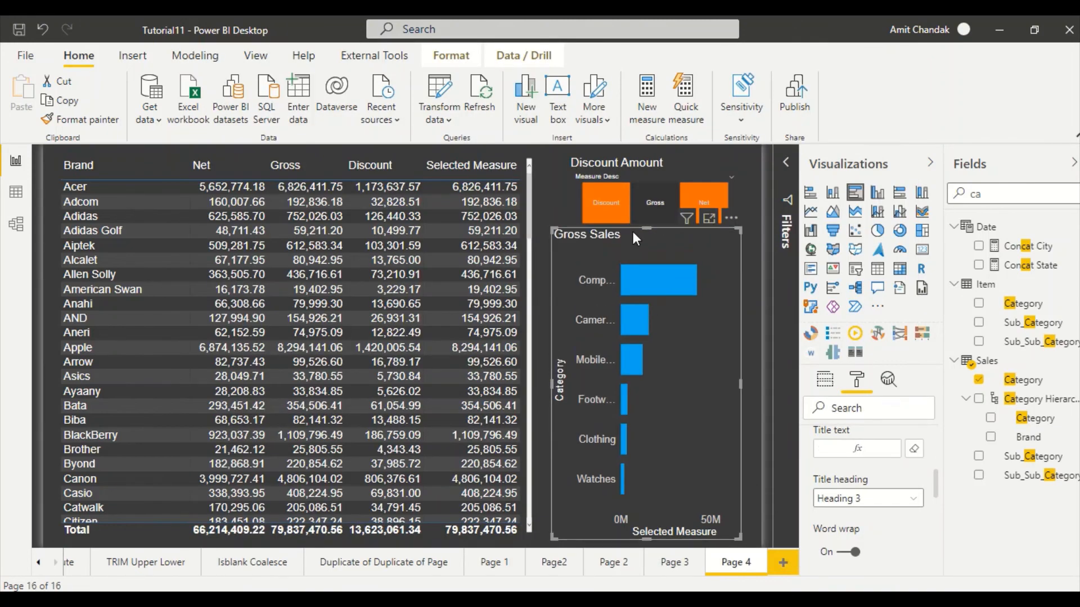
Step: Switch the Measure Desc slicer through Discount, Gross and Net to check the bar chart's field-based title
left_click(613, 199)
left_click(646, 201)
left_click(694, 205)
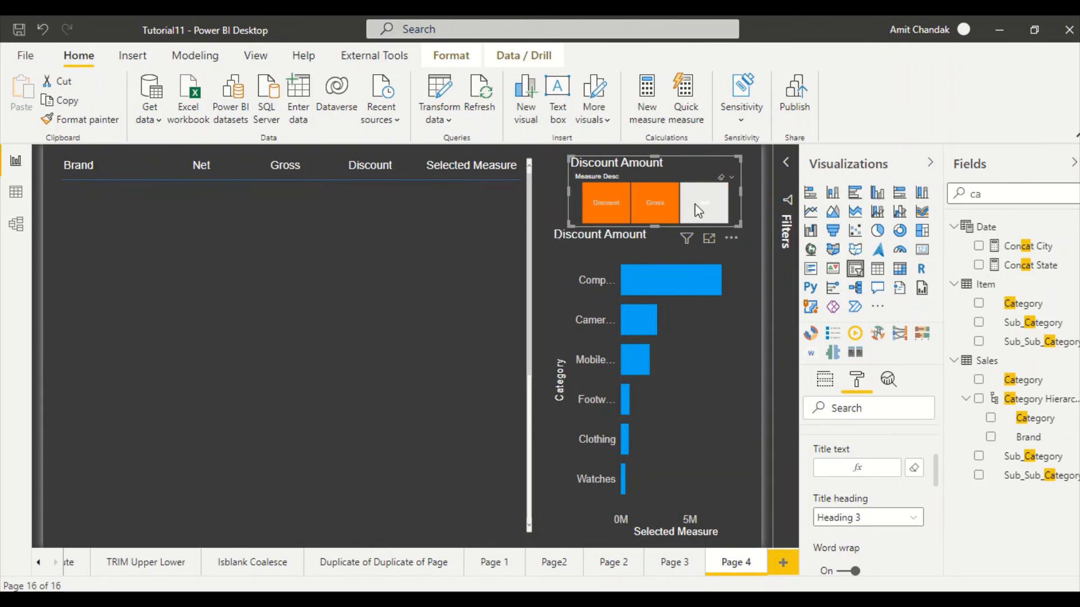